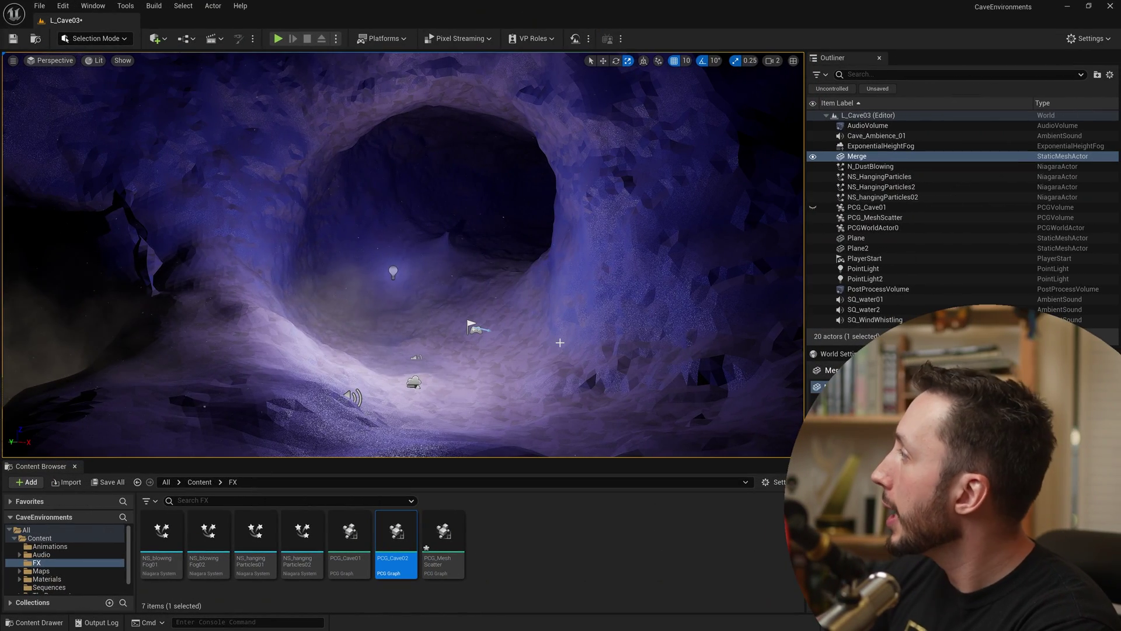
right_drag(608, 327, 609, 318)
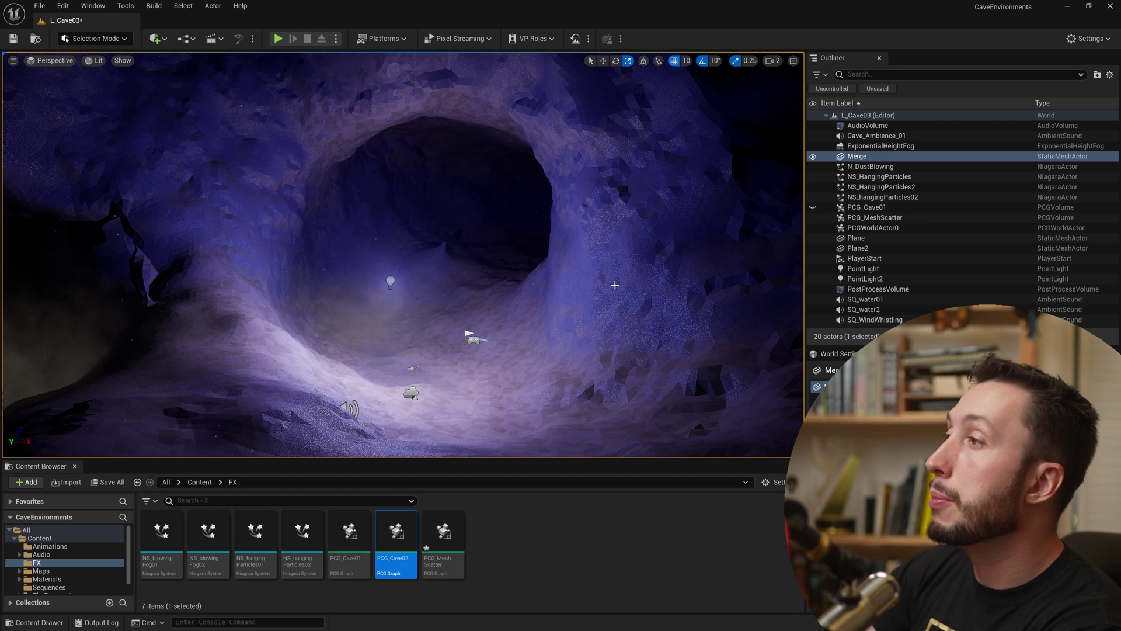
click(871, 159)
right_drag(408, 263, 437, 264)
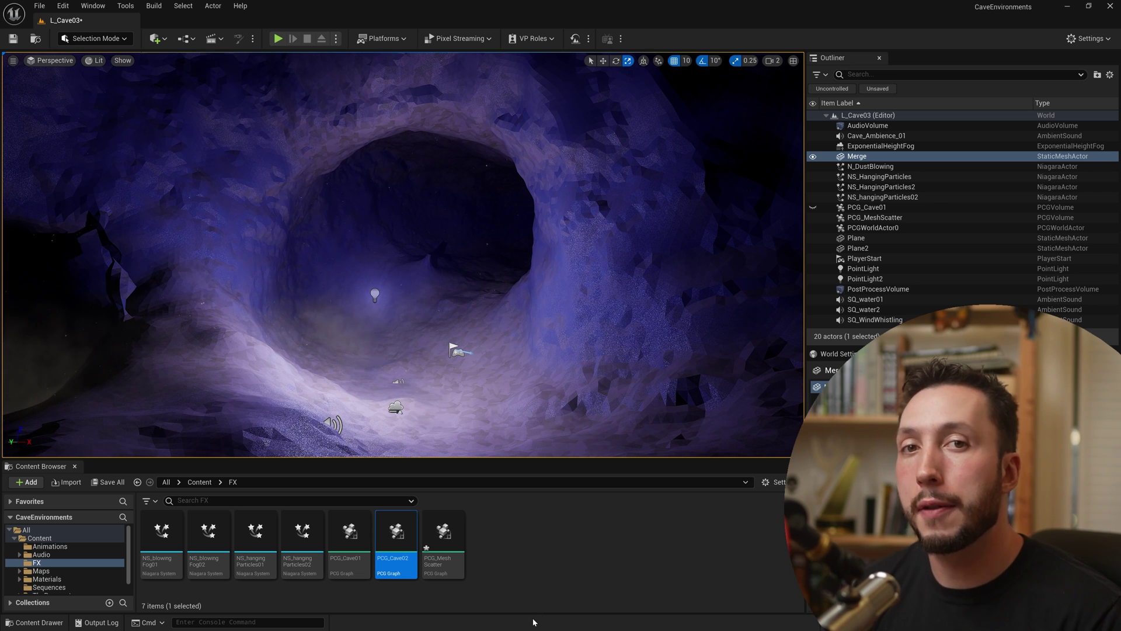
Step: Create a new PCG Graph asset in the FX folder and name it PCG_Scatter_Example
right_click(493, 537)
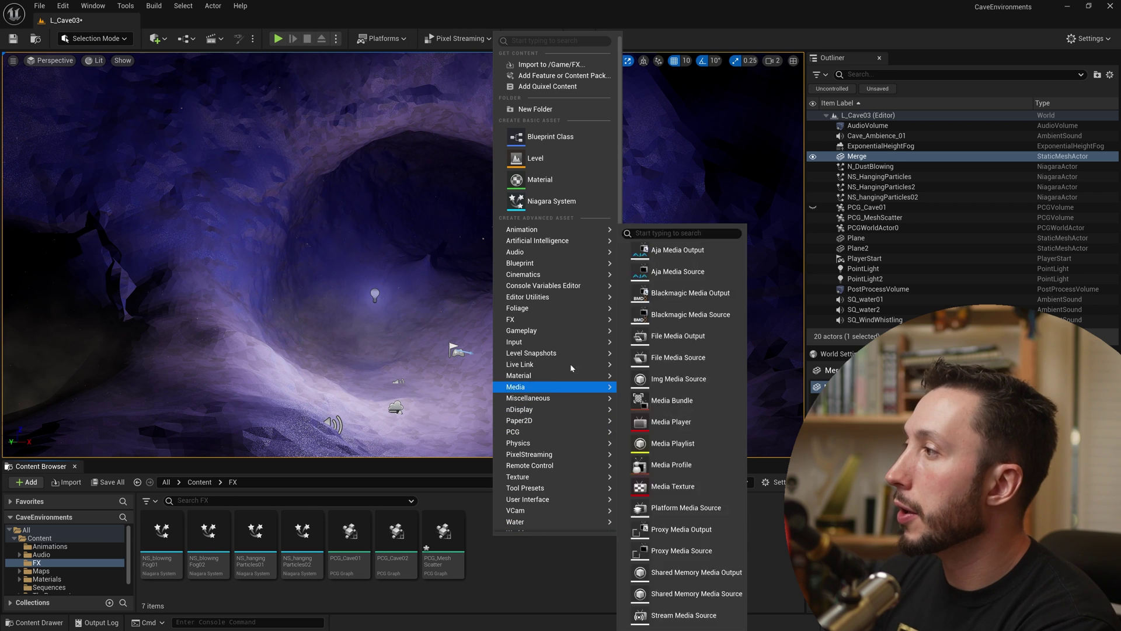
mouse_move(568, 322)
mouse_move(518, 437)
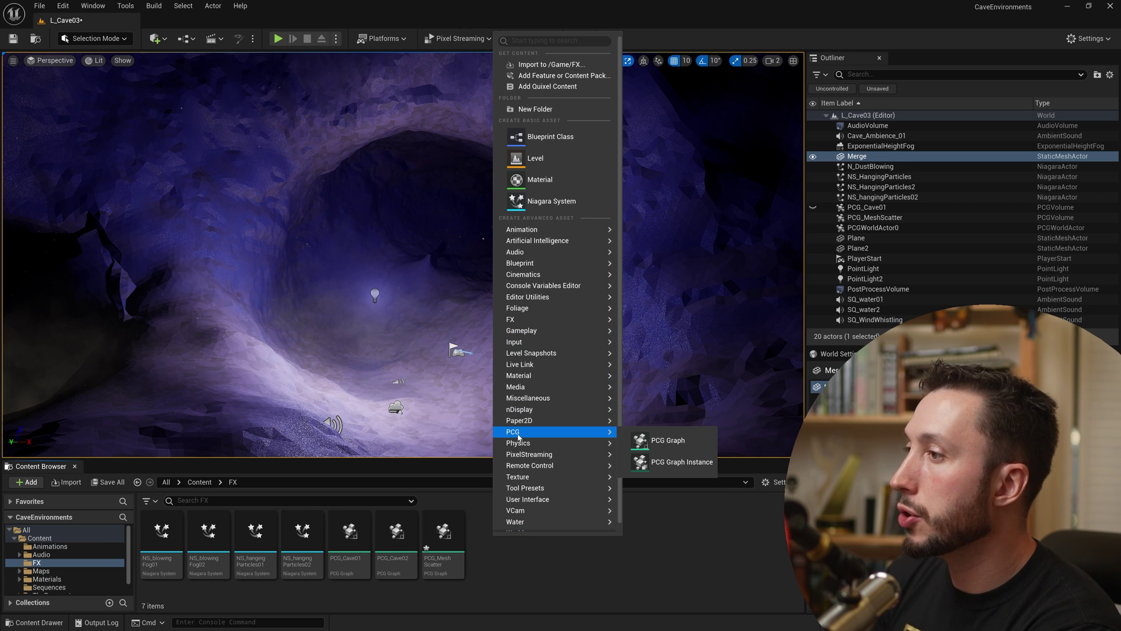
click(668, 440)
text(PCG_Scatter_Example)
key(Return)
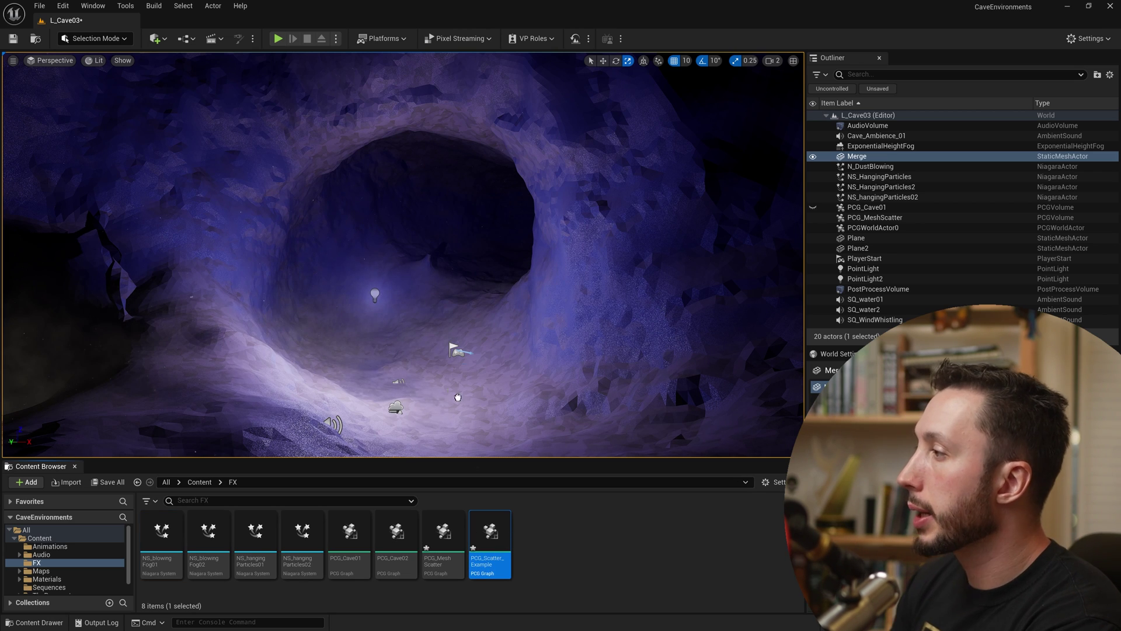
Step: Place the PCG_Scatter_Example graph in the cave level as a PCG volume and frame it in the viewport
drag(401, 352, 385, 333)
key(f)
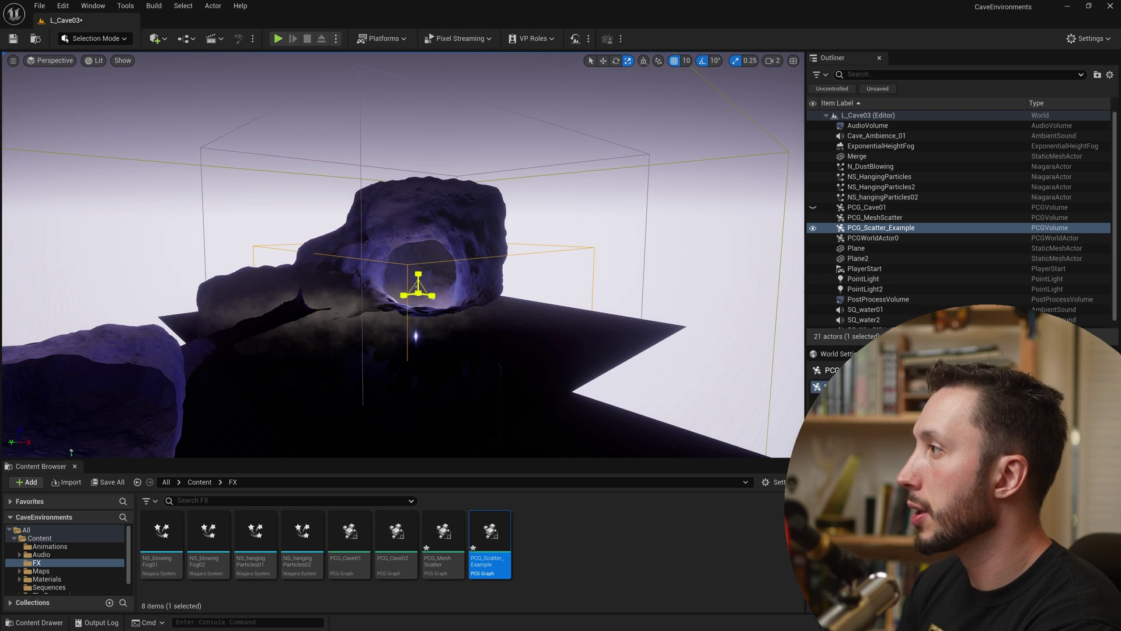
right_drag(410, 287, 413, 278)
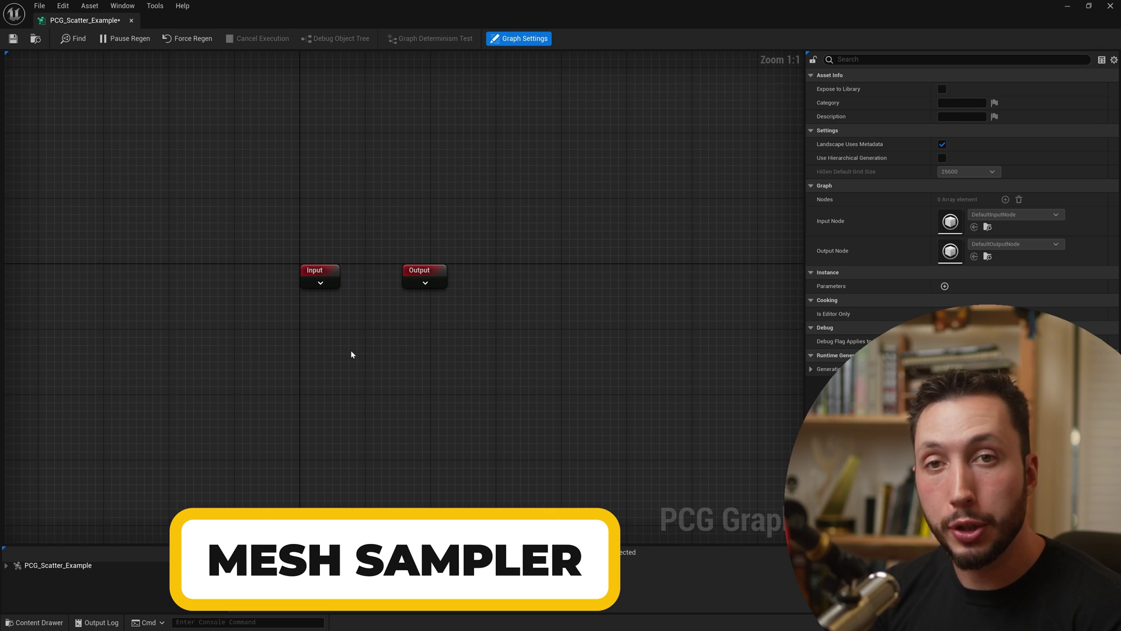
Step: Add a Mesh Sampler node to the PCG_Scatter_Example graph and assign caveMesh01 as its static mesh
right_click(351, 353)
text(mesh)
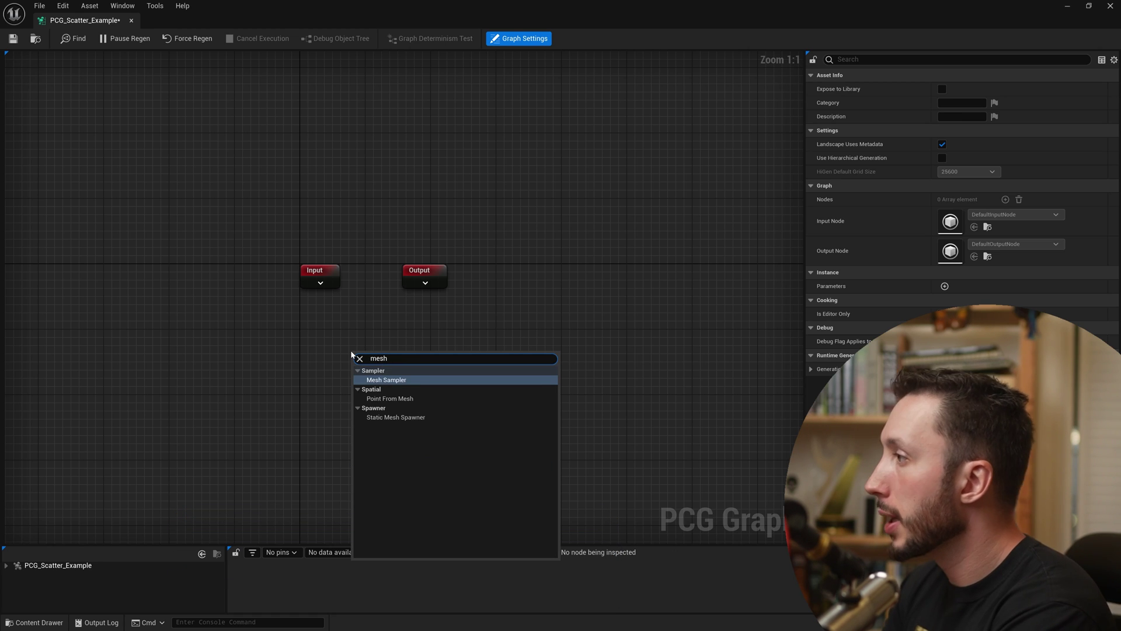
click(406, 377)
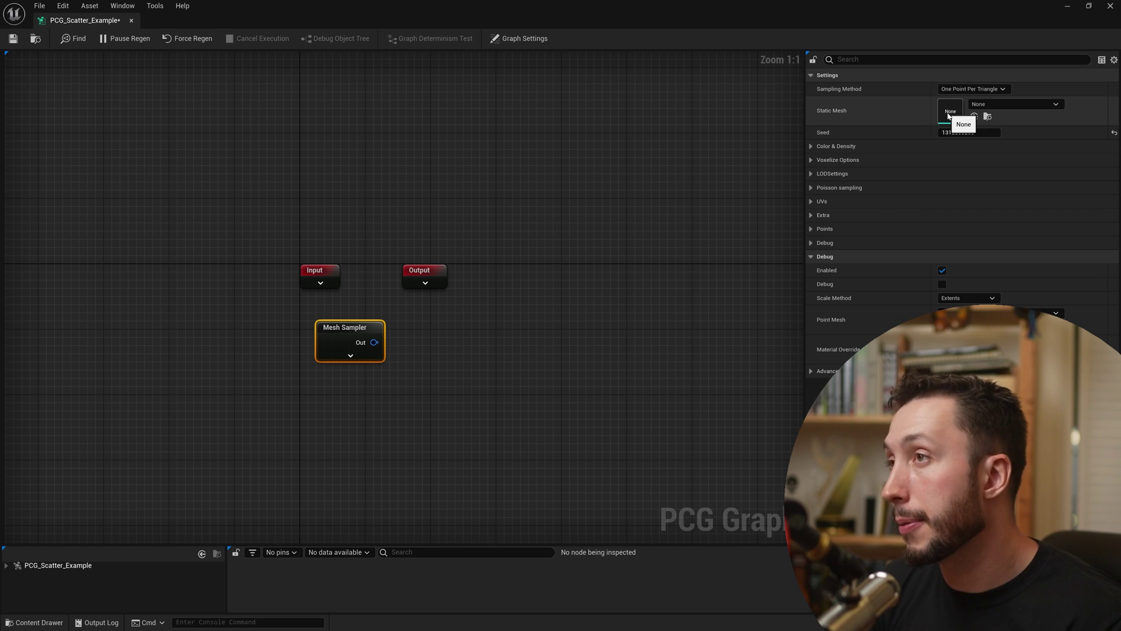
click(996, 106)
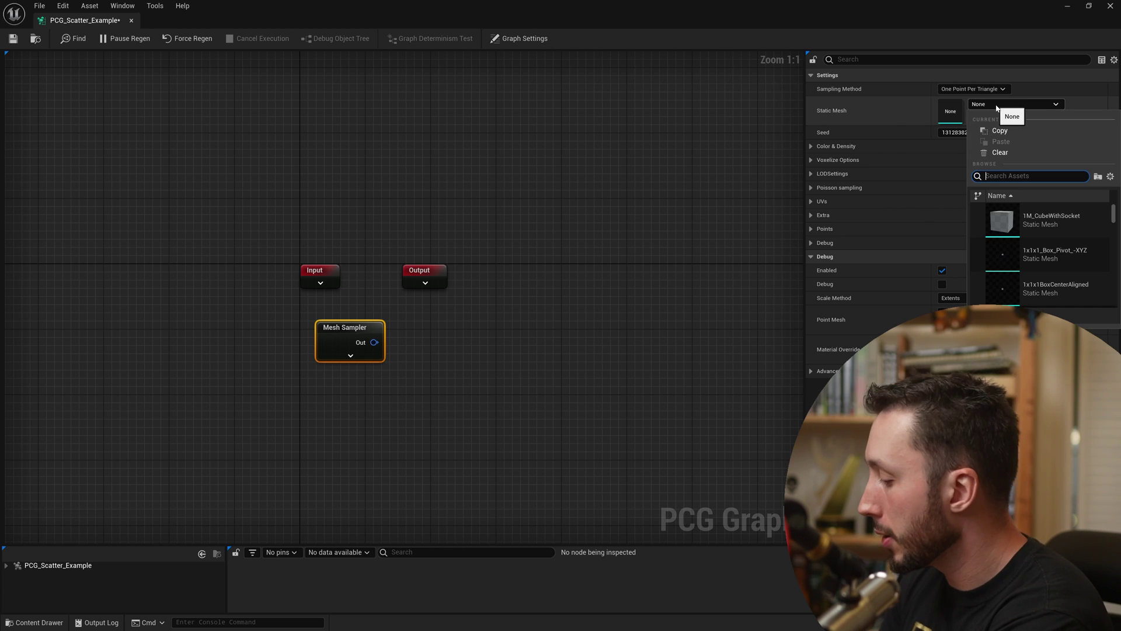
text(cave)
click(1022, 220)
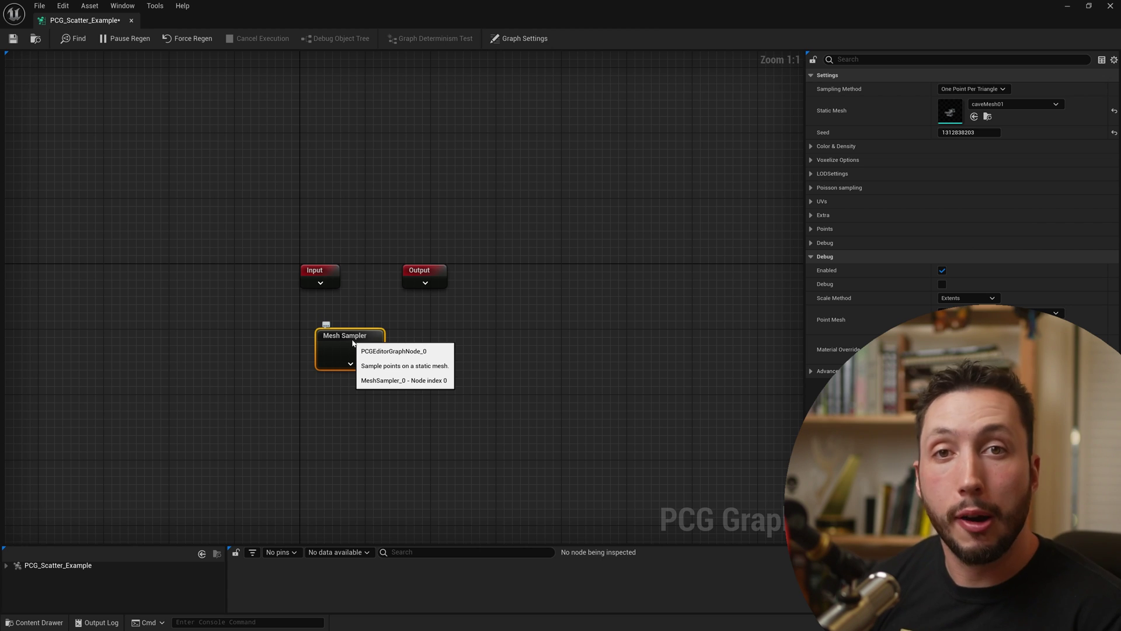
drag(546, 21, 678, 108)
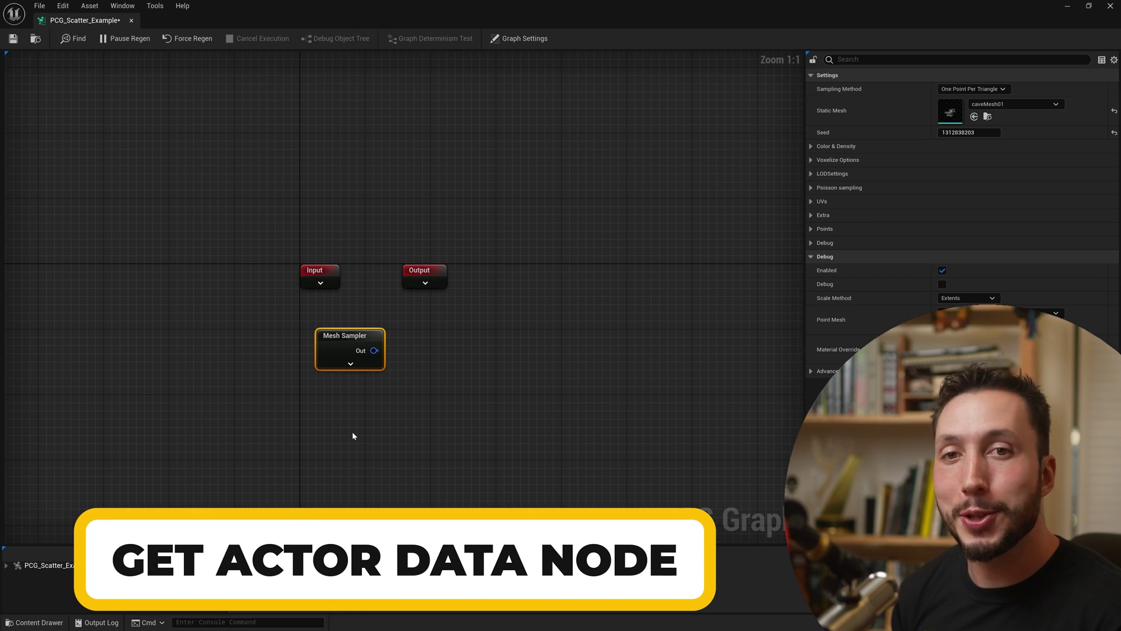
Step: Add a Get Actor Data node below the Mesh Sampler and set its actor filter to All World Actors
right_click(353, 435)
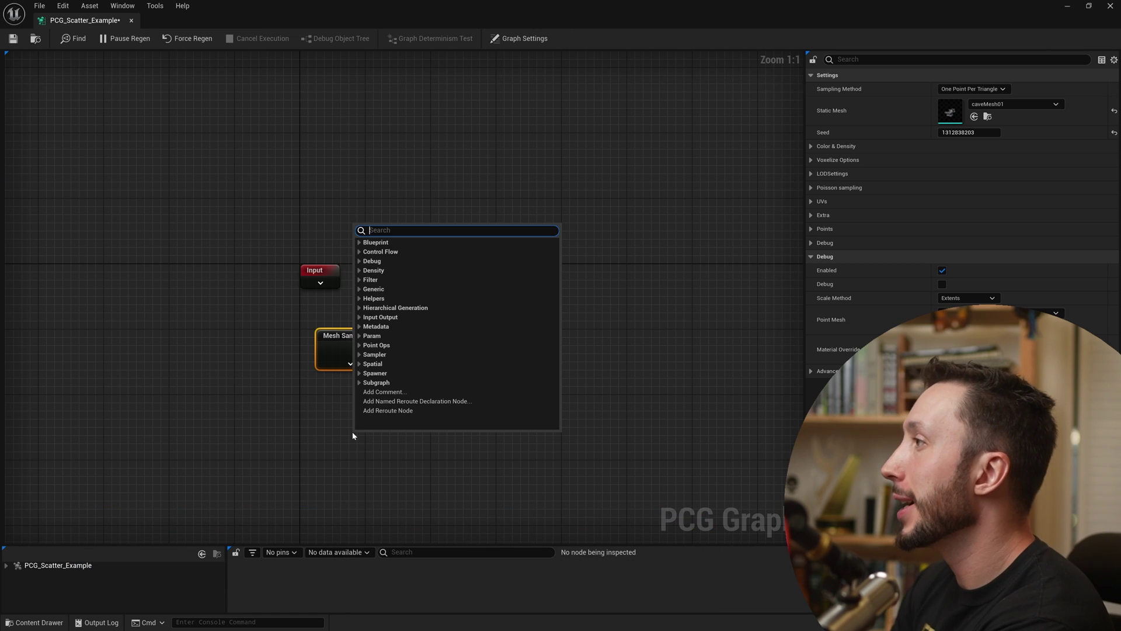
text(get)
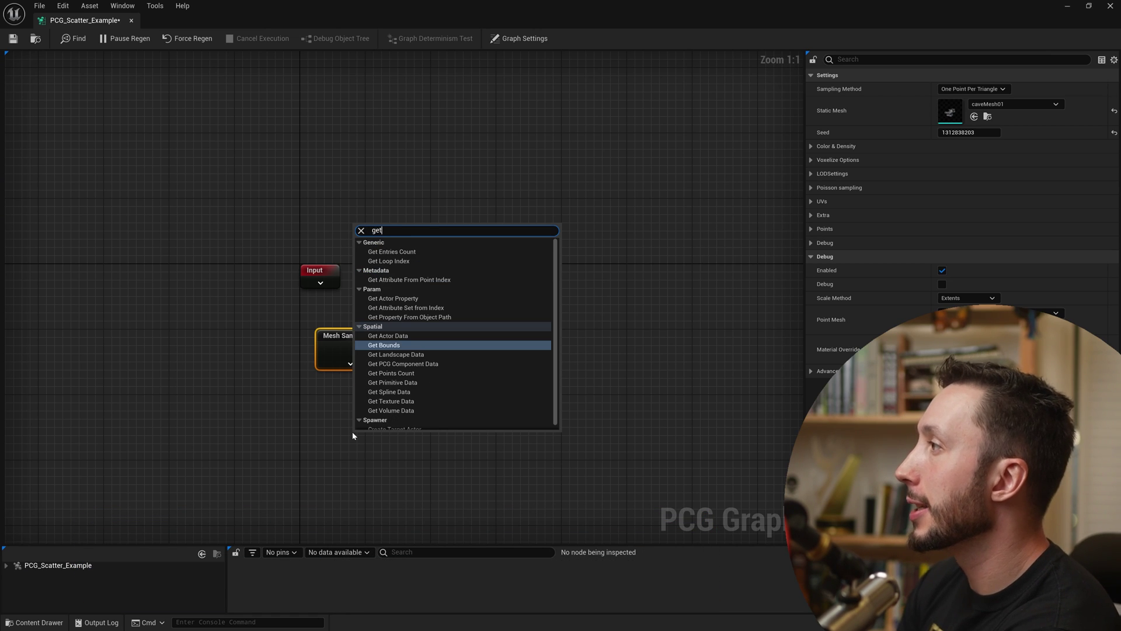
click(397, 336)
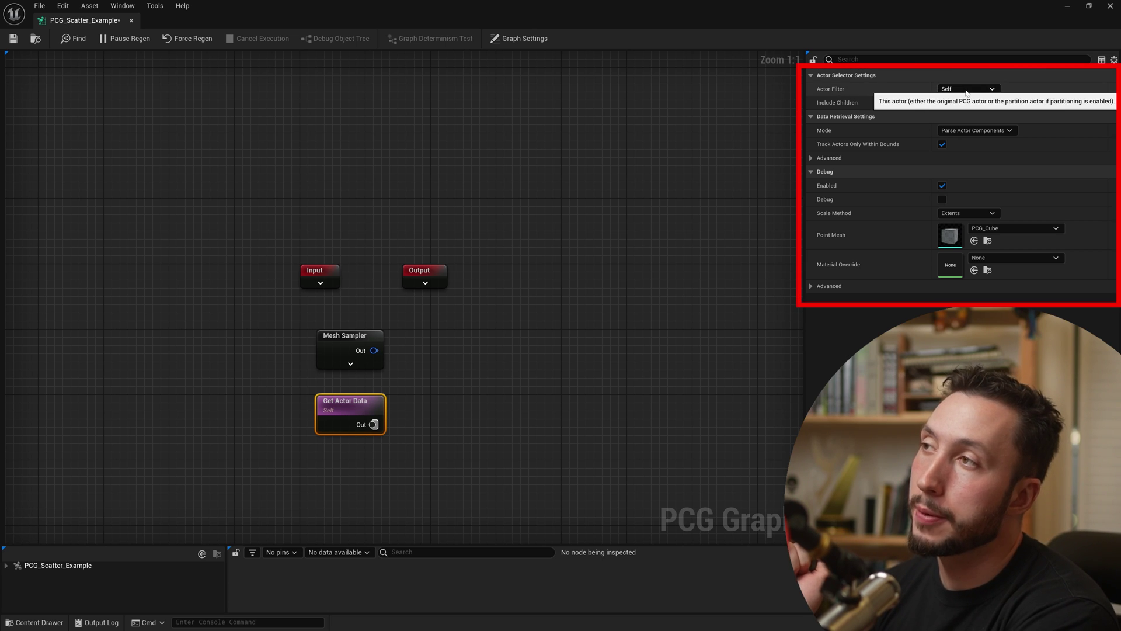
click(966, 89)
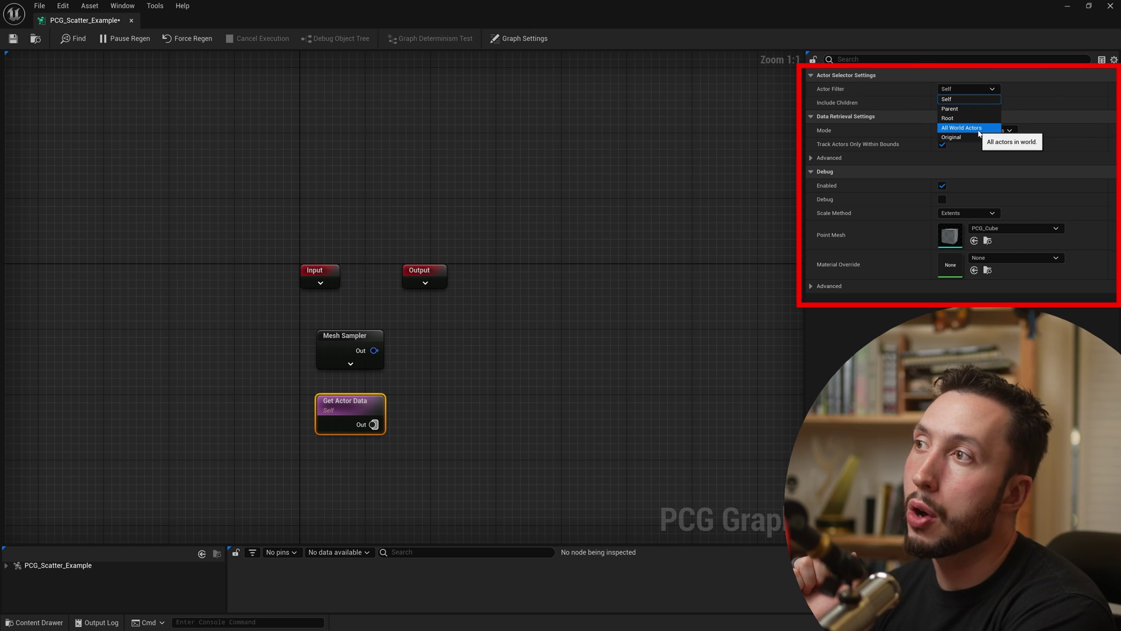
click(978, 129)
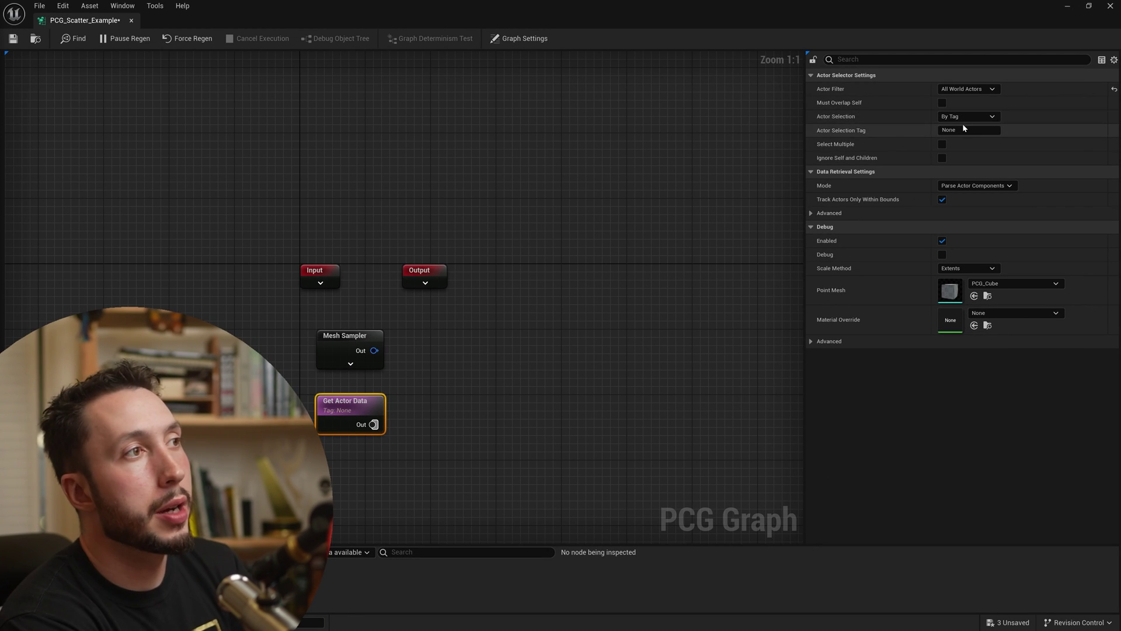
Step: Set the Get Actor Data node's actor selection tag to cave and its data retrieval mode to Get Single Point
click(966, 130)
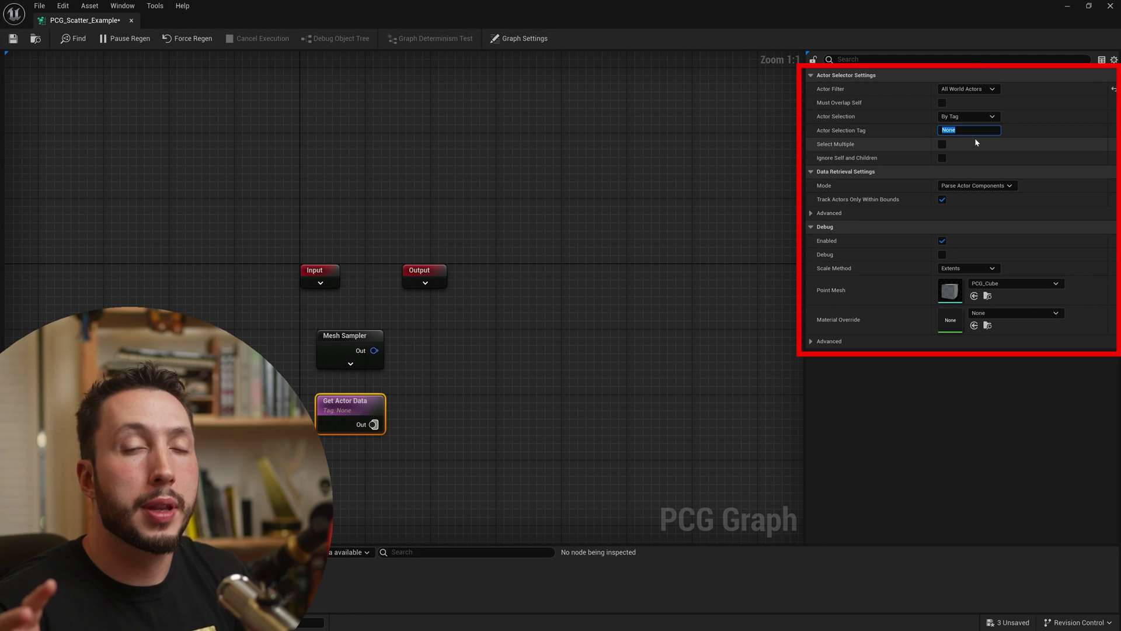
text(cave)
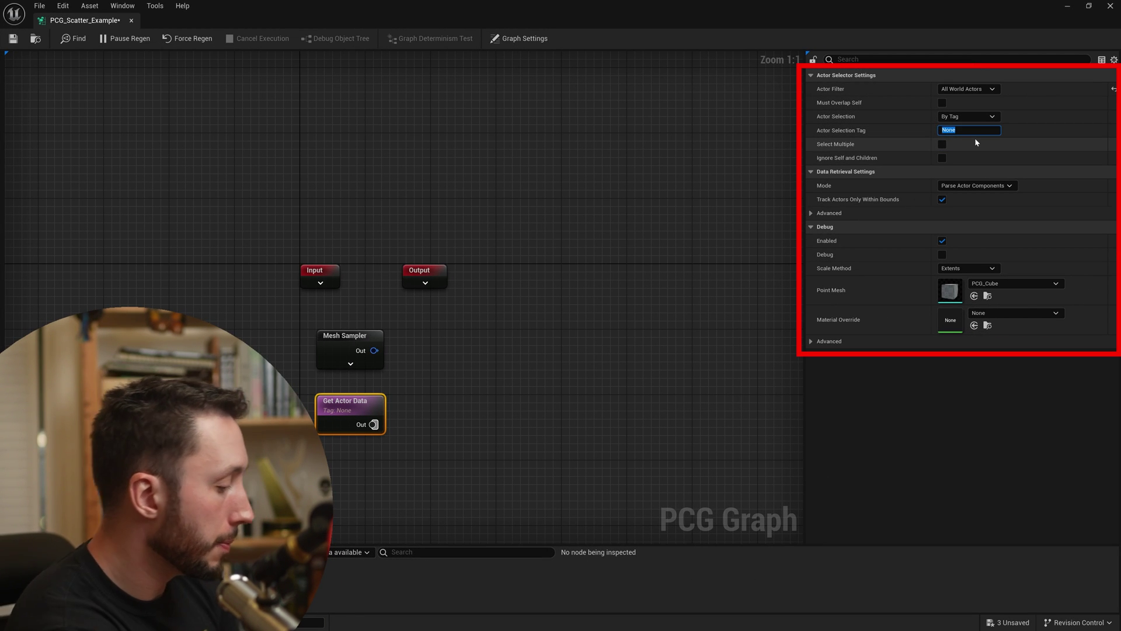
key(Return)
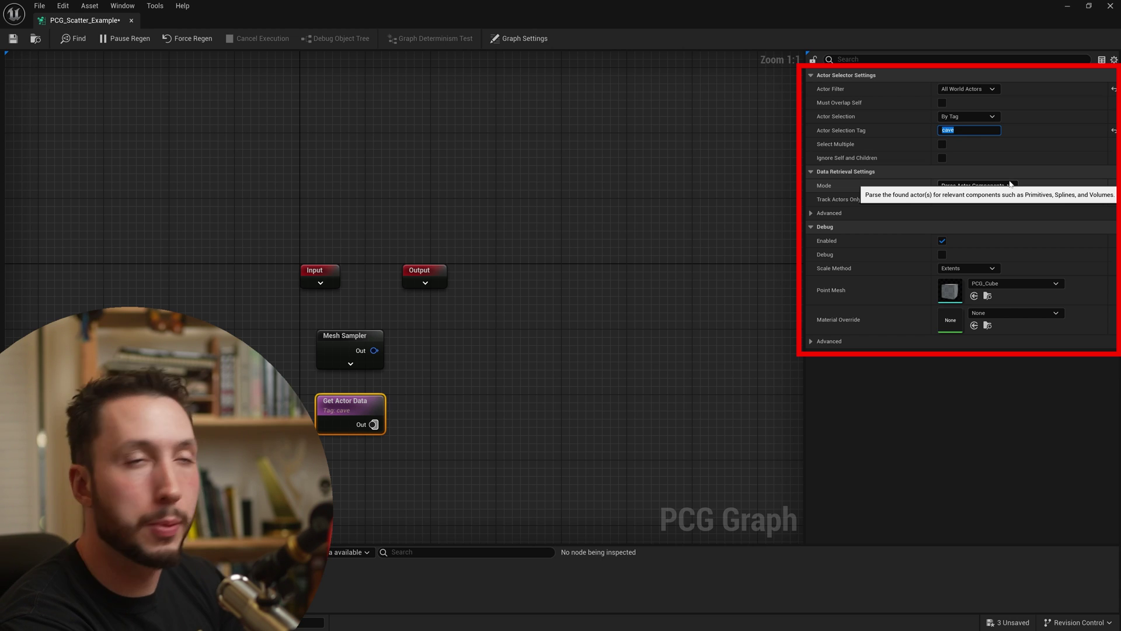
click(1008, 187)
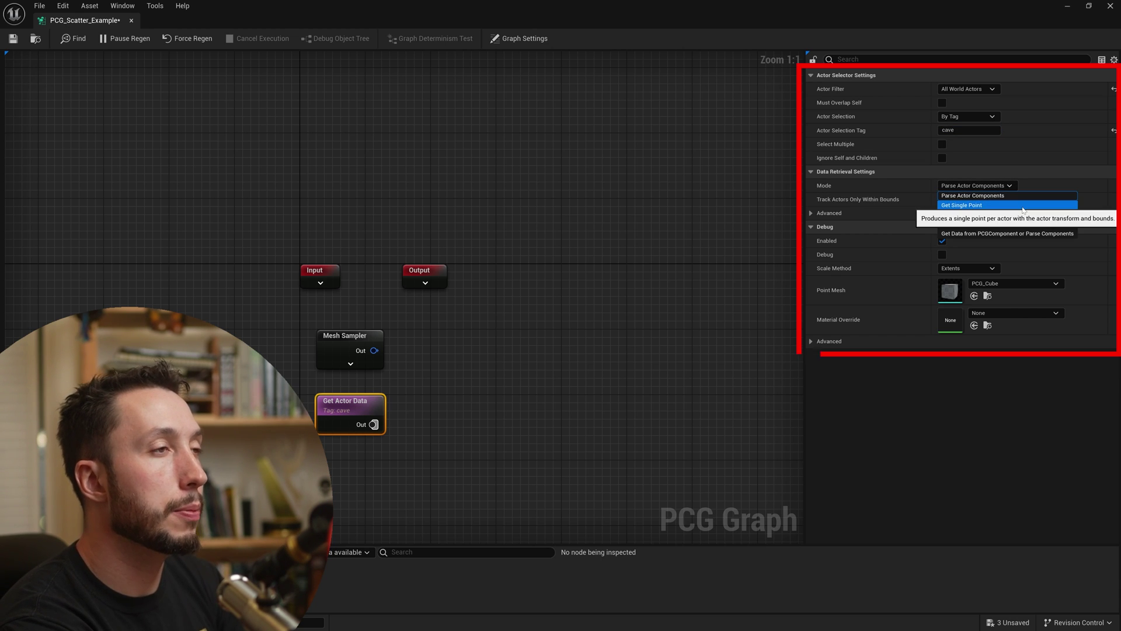
click(1022, 208)
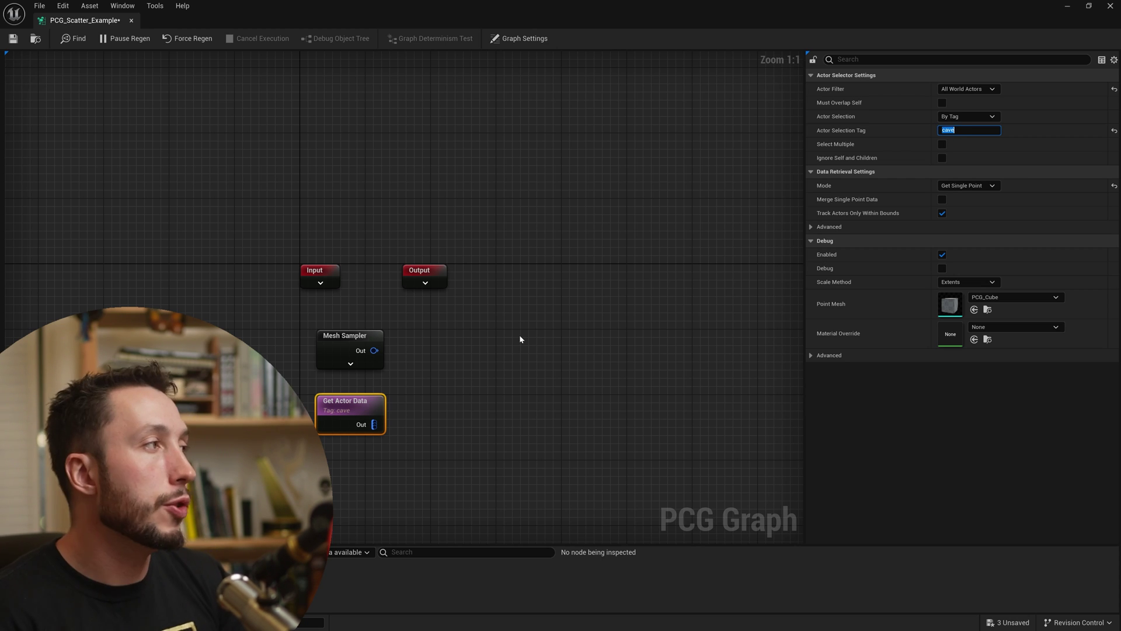
Step: Add a Copy Points node and connect Mesh Sampler to its Source and Get Actor Data to its Target
drag(339, 343, 339, 335)
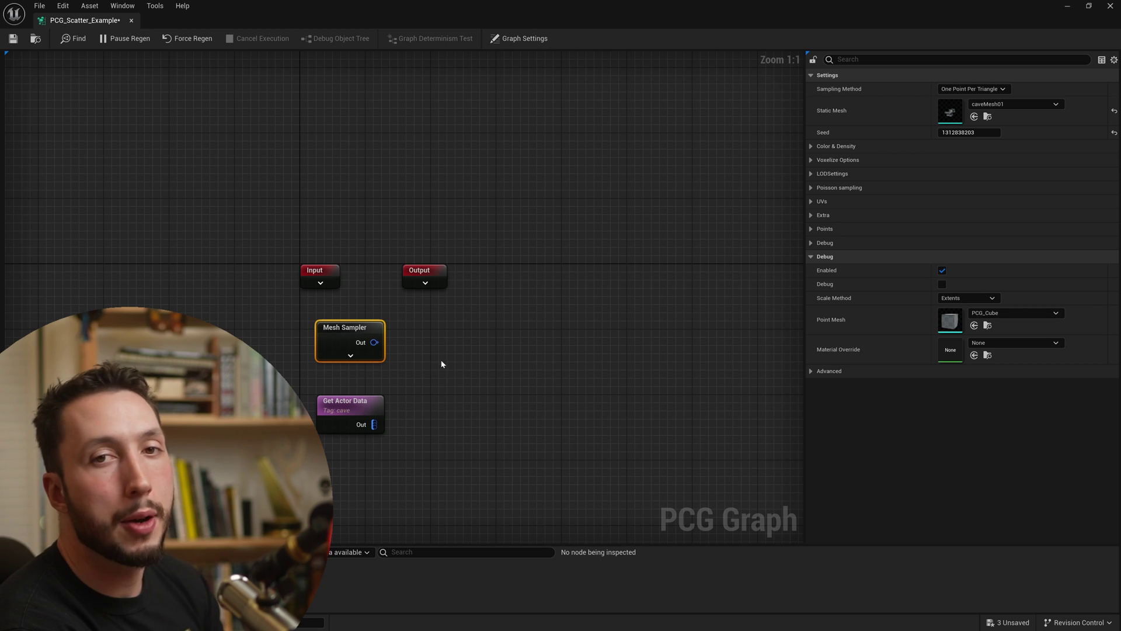
right_click(440, 361)
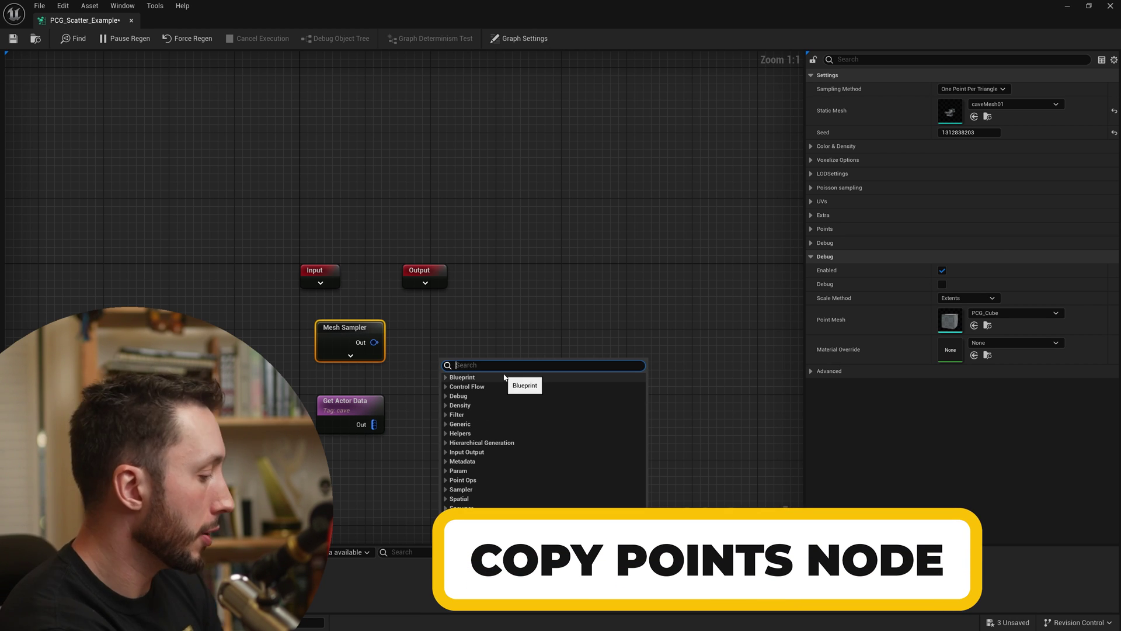
text(copy)
click(455, 386)
drag(453, 381, 374, 343)
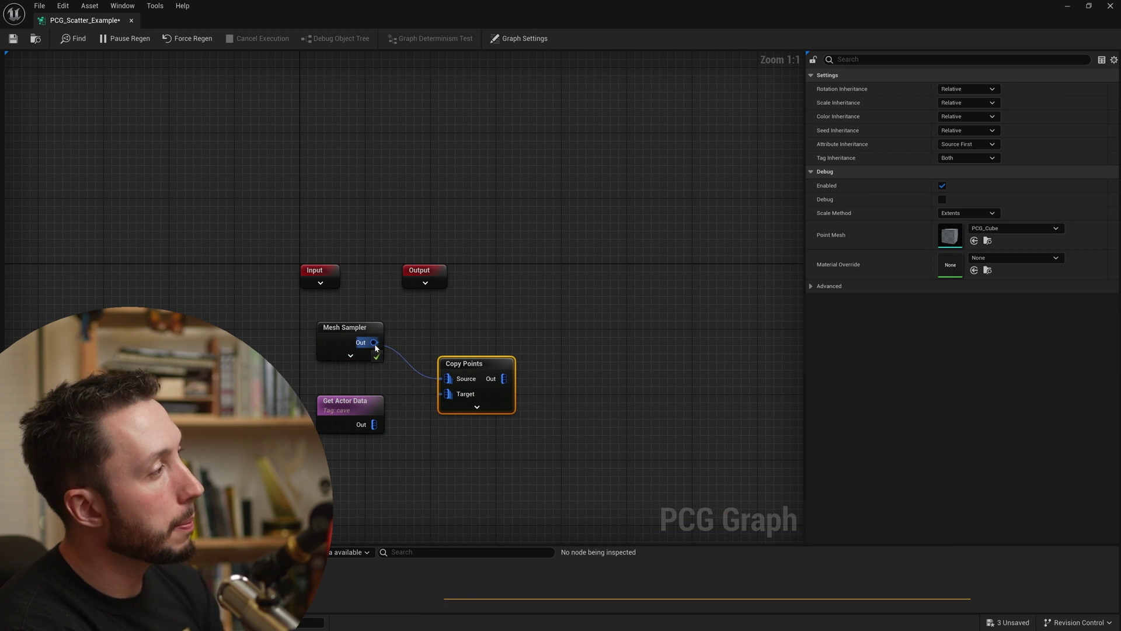
drag(451, 396, 366, 429)
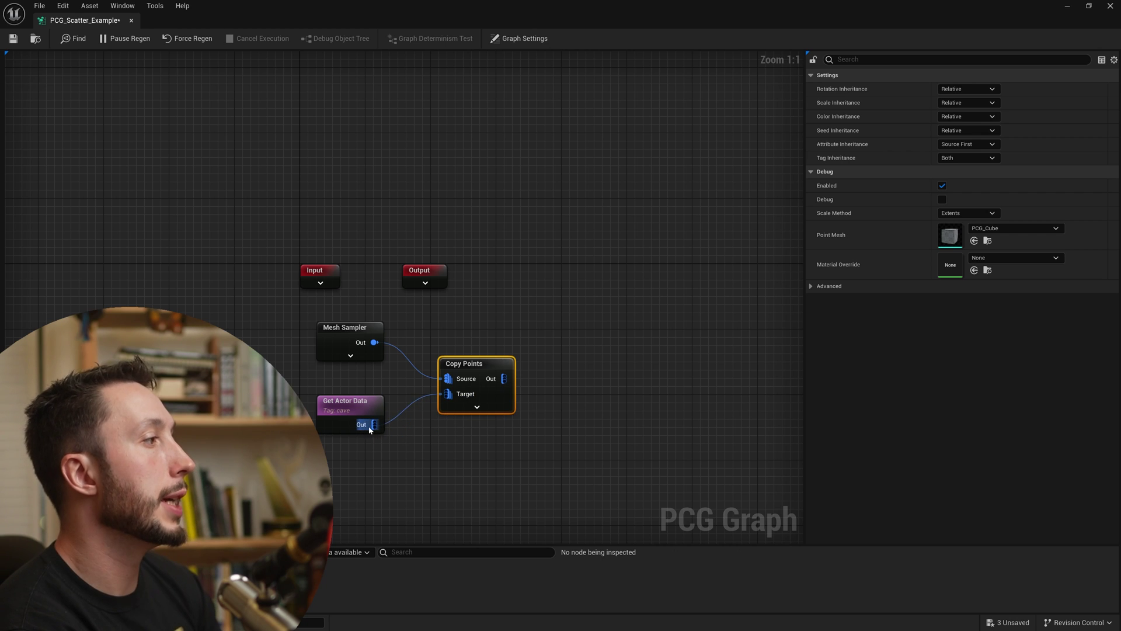
Step: Turn on Debug for the Copy Points node and save the graph
click(345, 403)
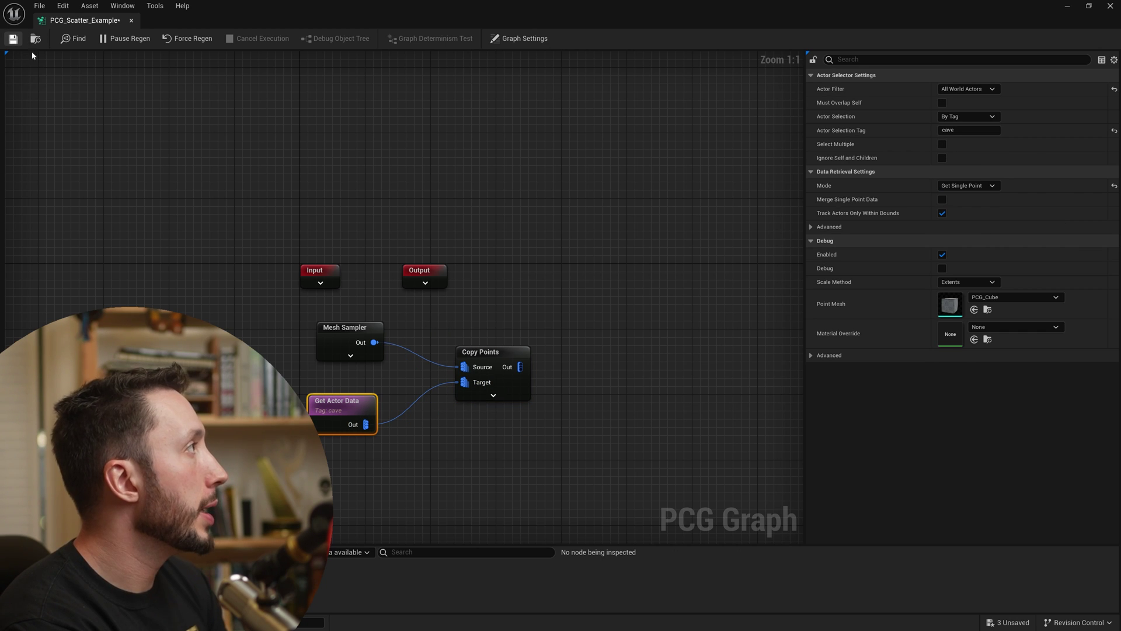
click(478, 360)
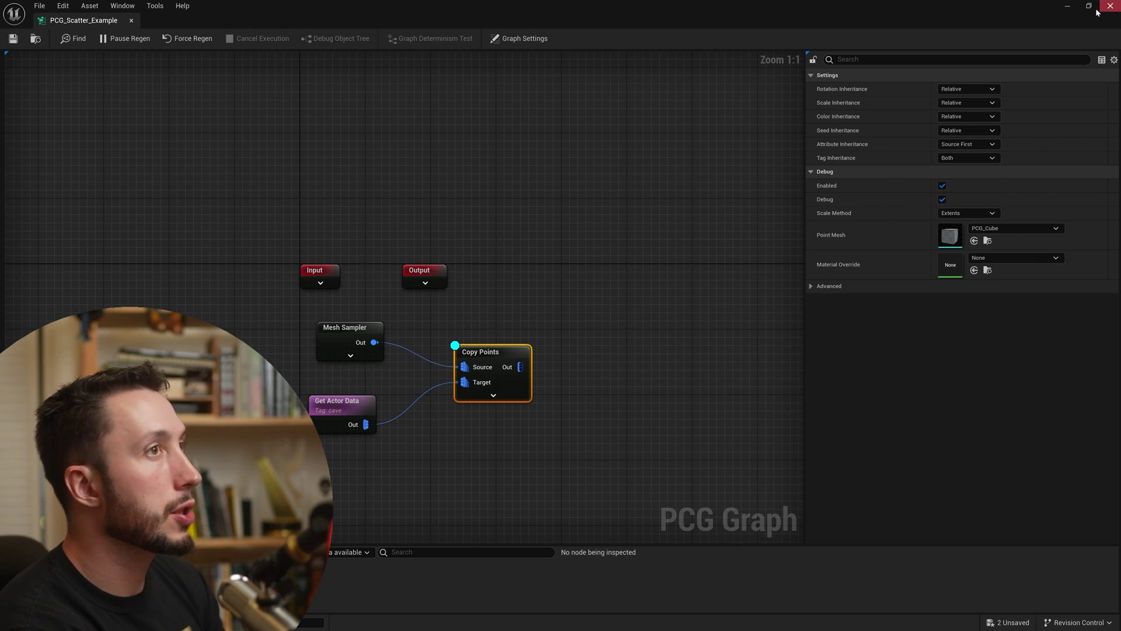
click(1088, 6)
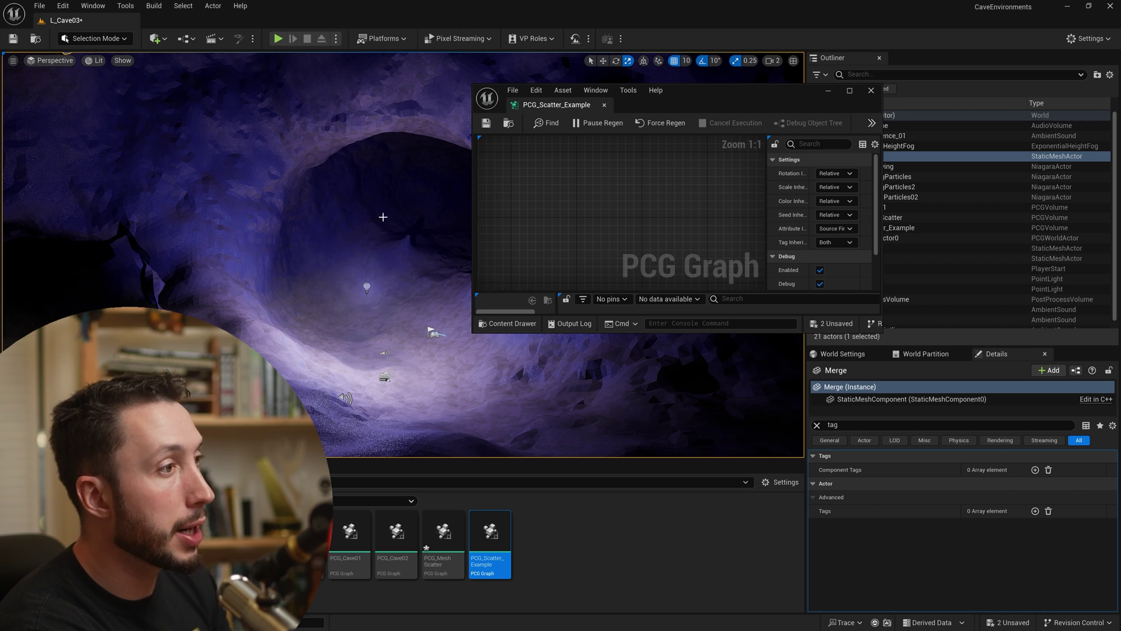
Step: Add an actor tag named cave to the Merge static mesh actor in the level
click(817, 425)
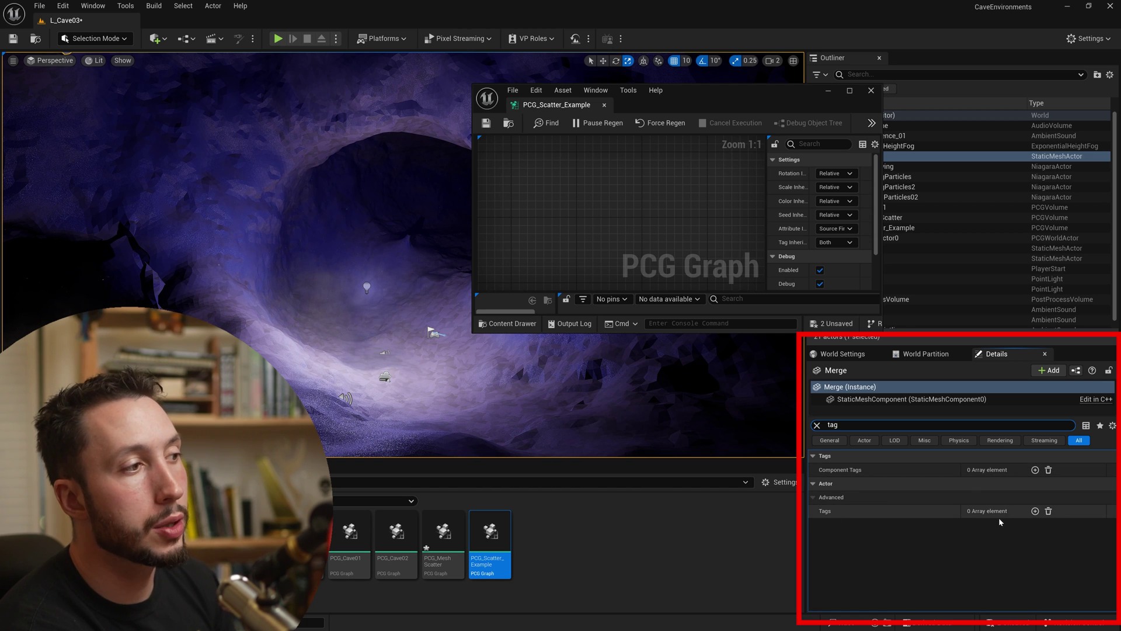
click(1035, 511)
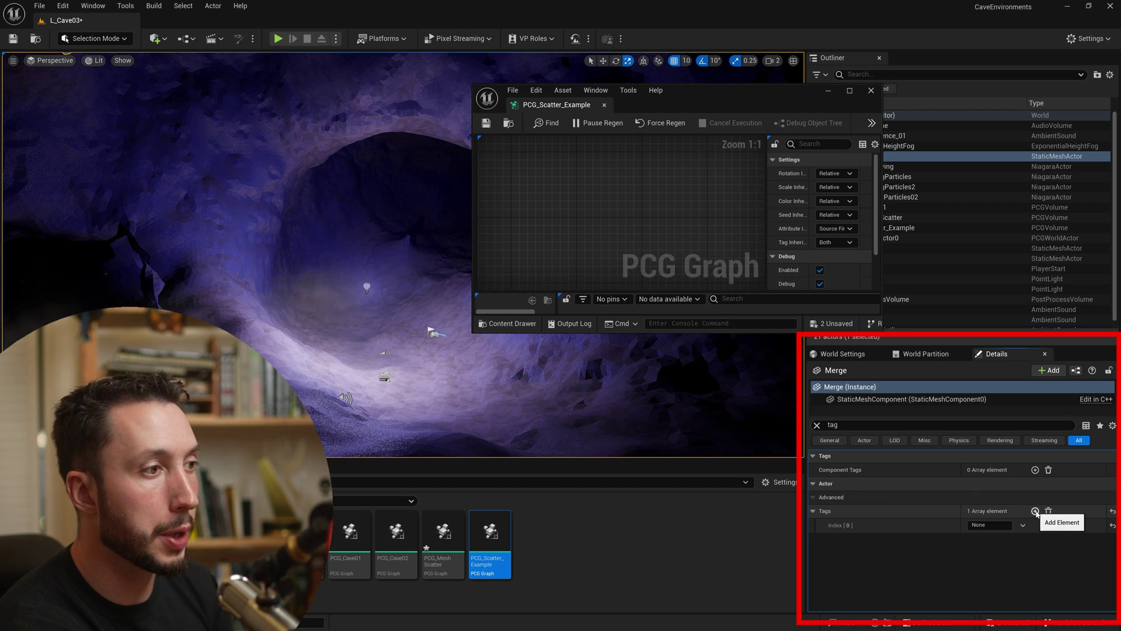
click(1006, 525)
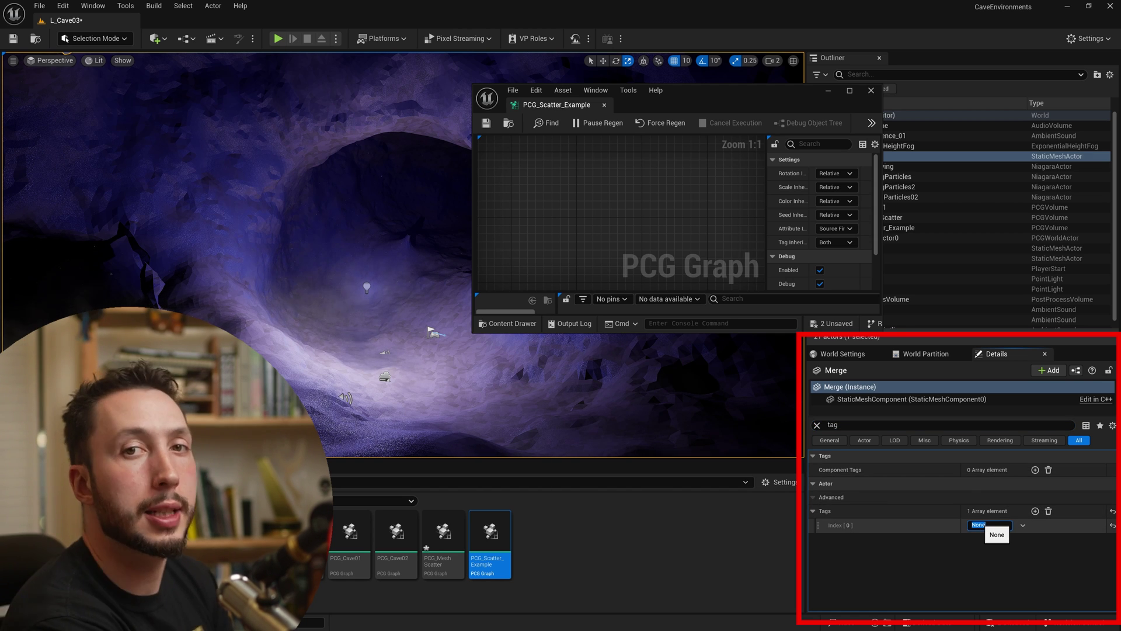
text(ca)
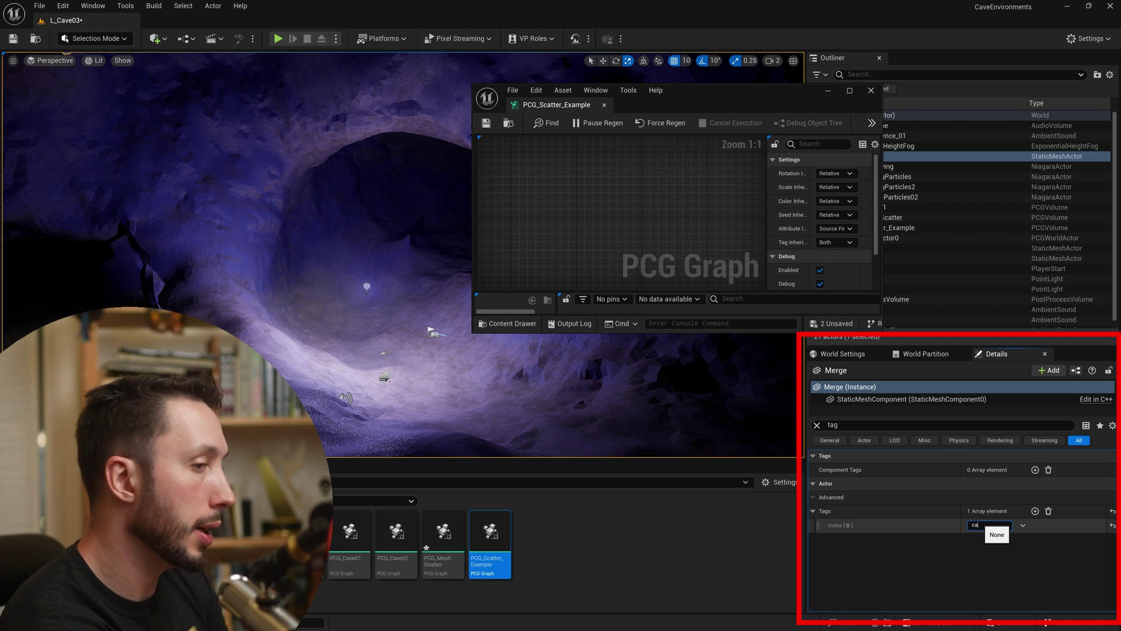
text(ve)
key(Return)
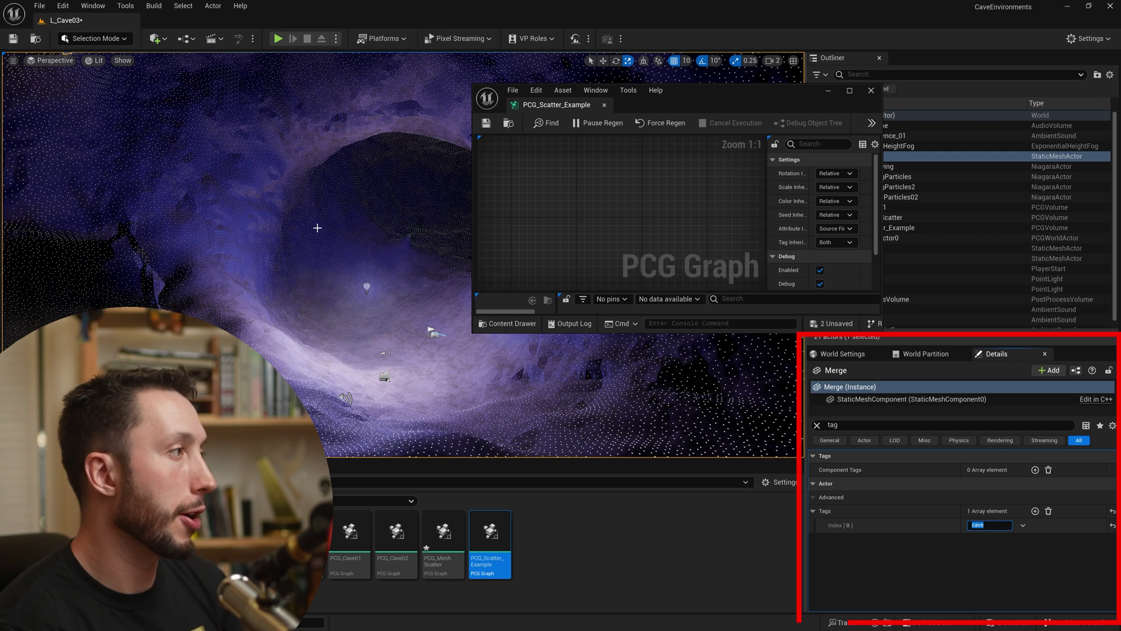
Step: Reposition and enlarge the PCG_Scatter_Example graph window over the level editor
drag(730, 91, 449, 98)
drag(601, 340, 844, 479)
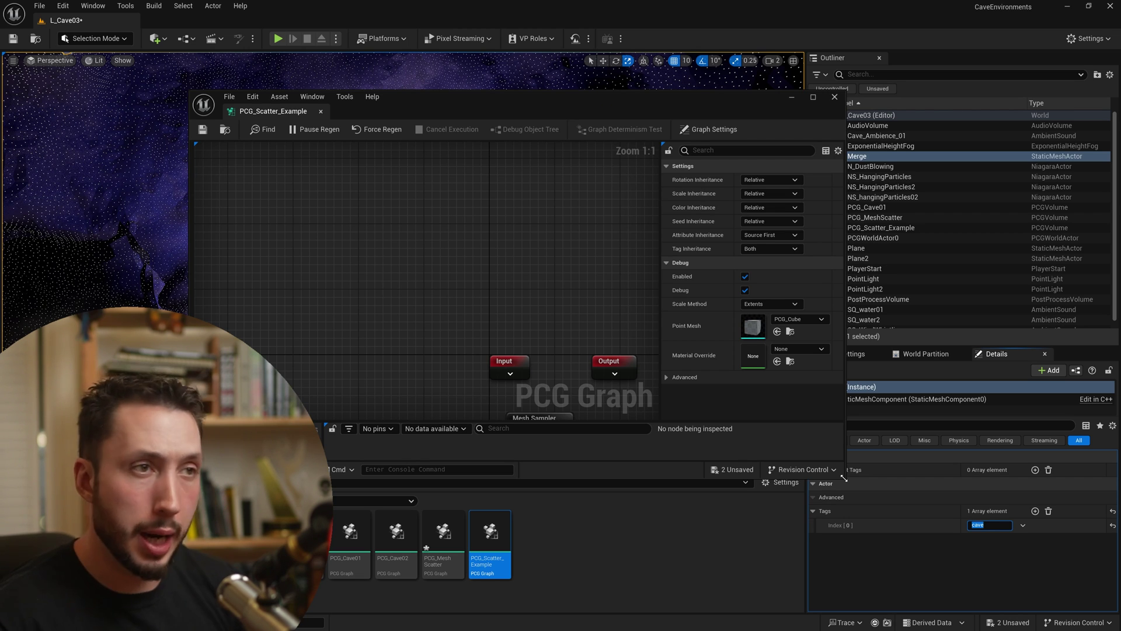
Step: Add a Bounds Modifier node and wire it between Mesh Sampler and the Source of Copy Points
right_drag(541, 255, 418, 148)
right_drag(580, 323, 618, 329)
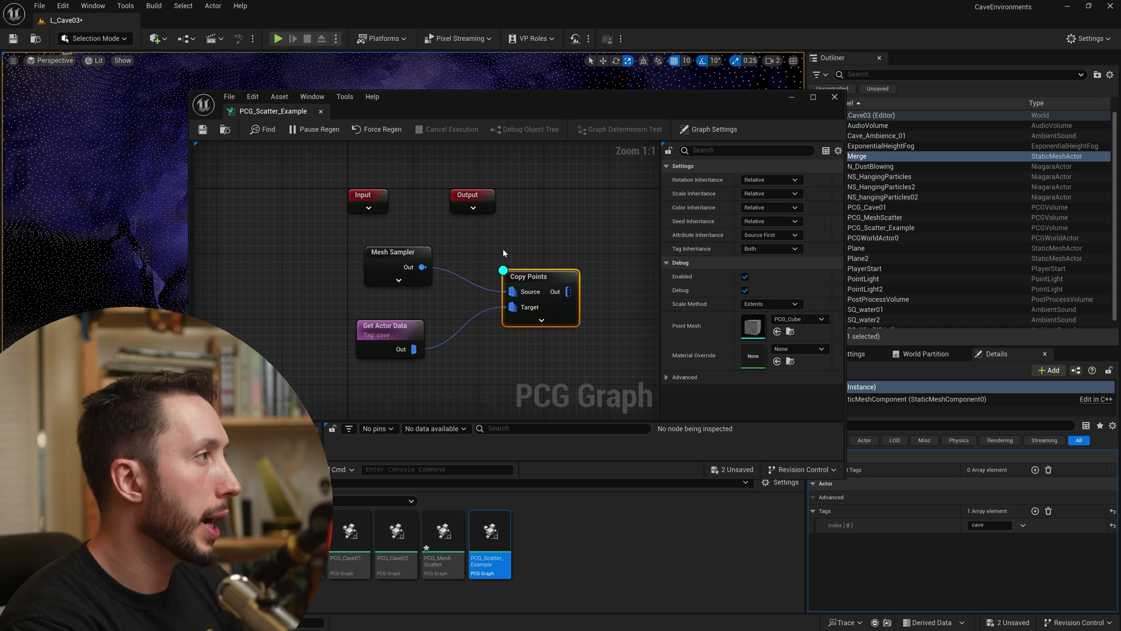
right_click(472, 245)
text(bounds)
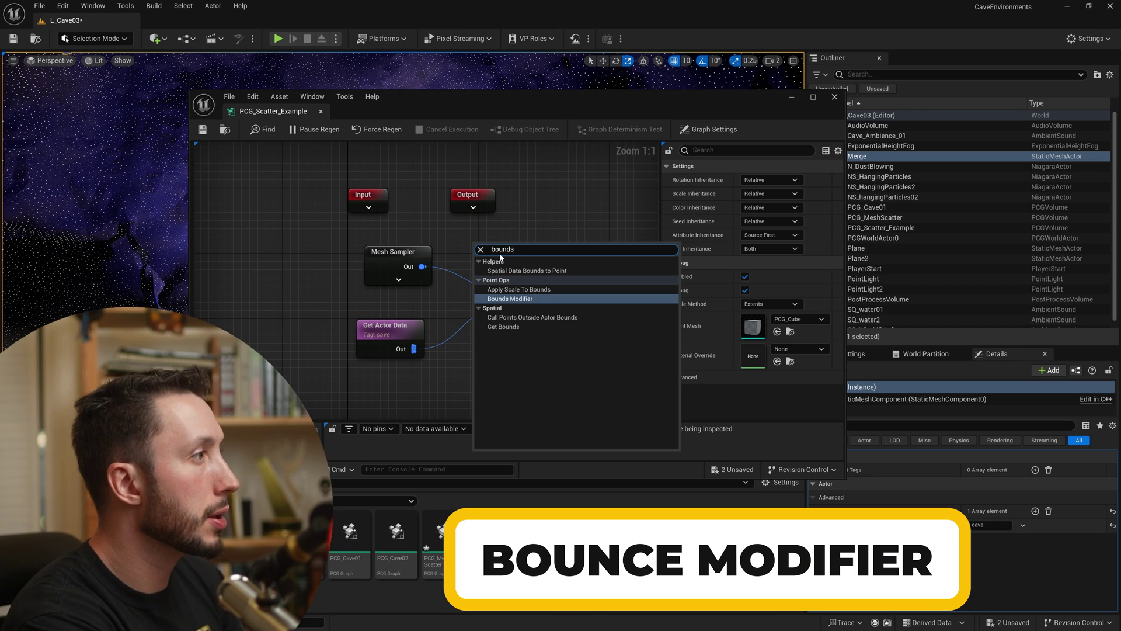
key(Return)
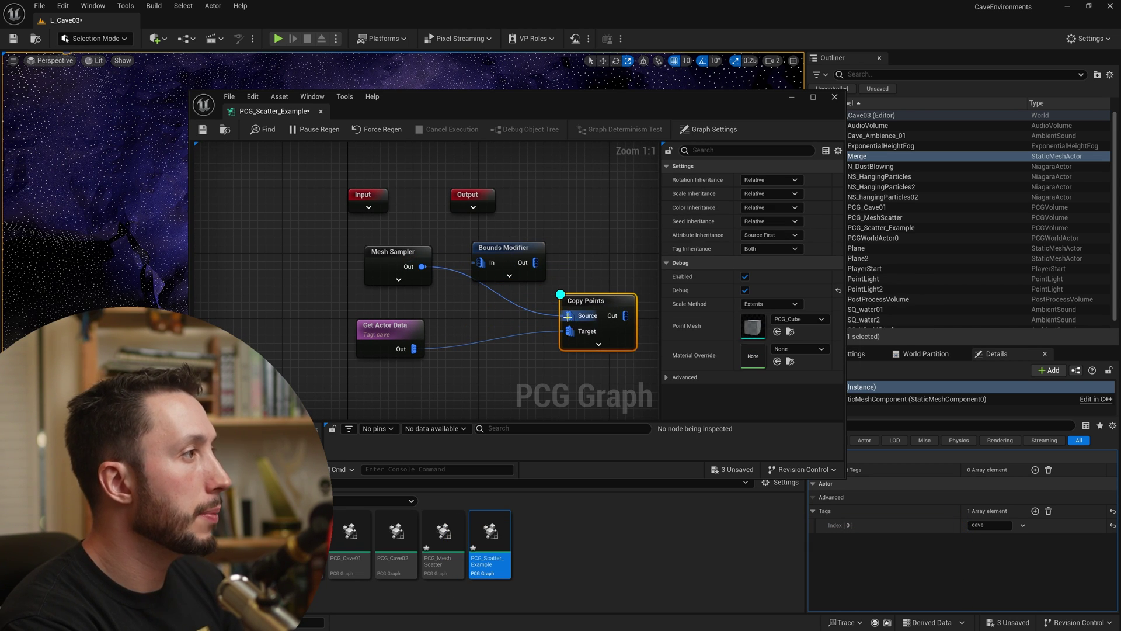
drag(567, 316, 422, 267)
drag(503, 247, 485, 259)
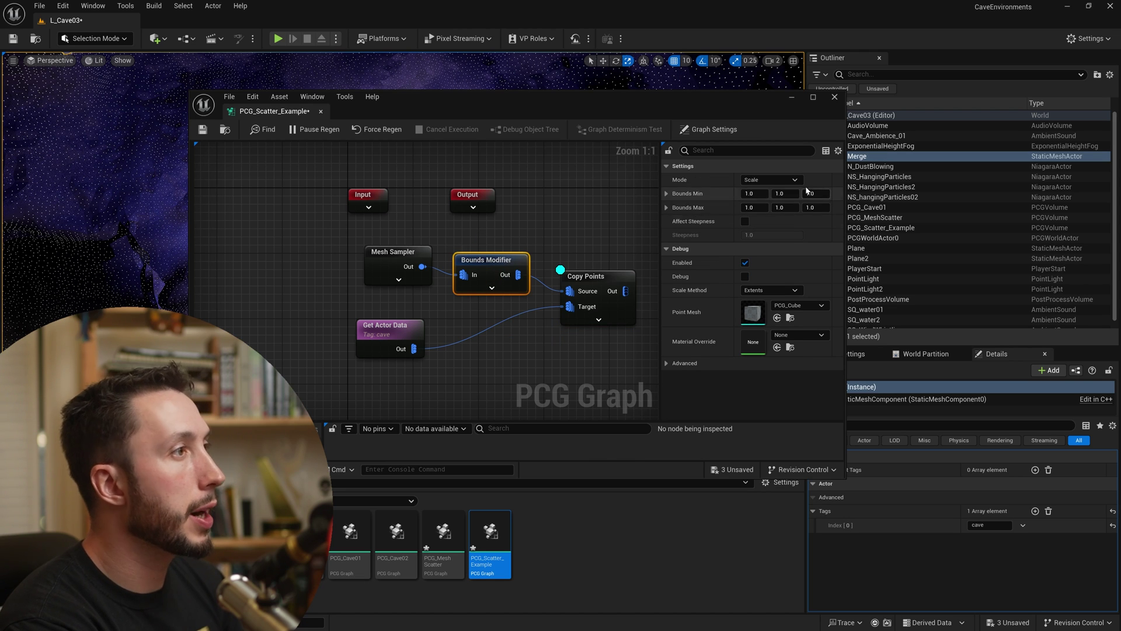
Step: Set the Bounds Modifier's Bounds Min to 10 on all three axes
click(759, 193)
text(10)
key(Tab)
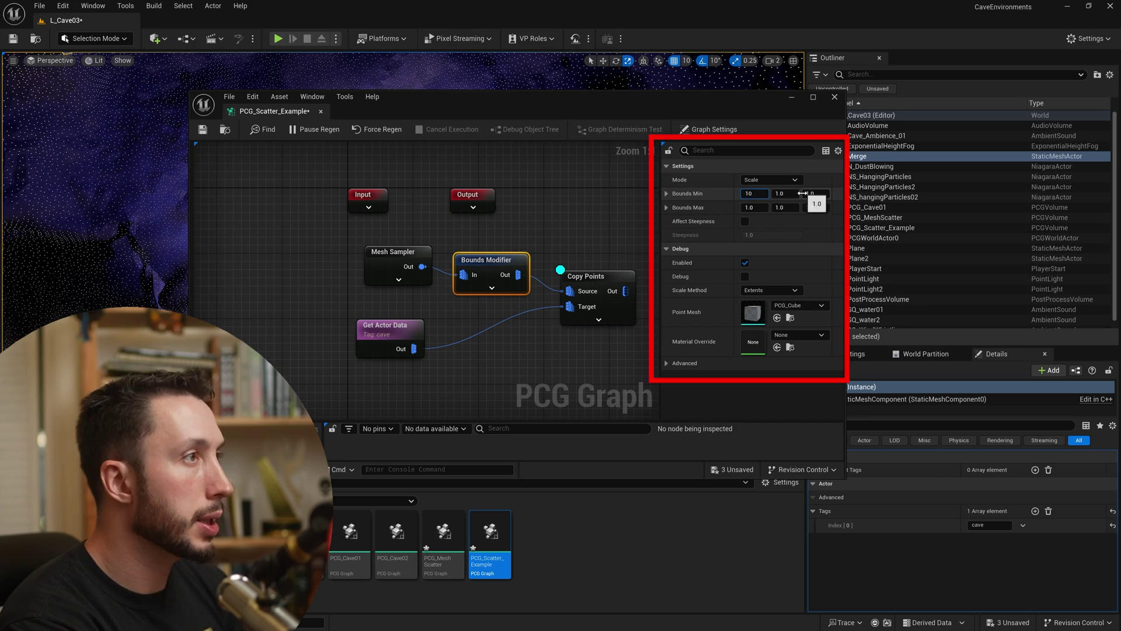
text(10)
key(Tab)
text(10)
key(Return)
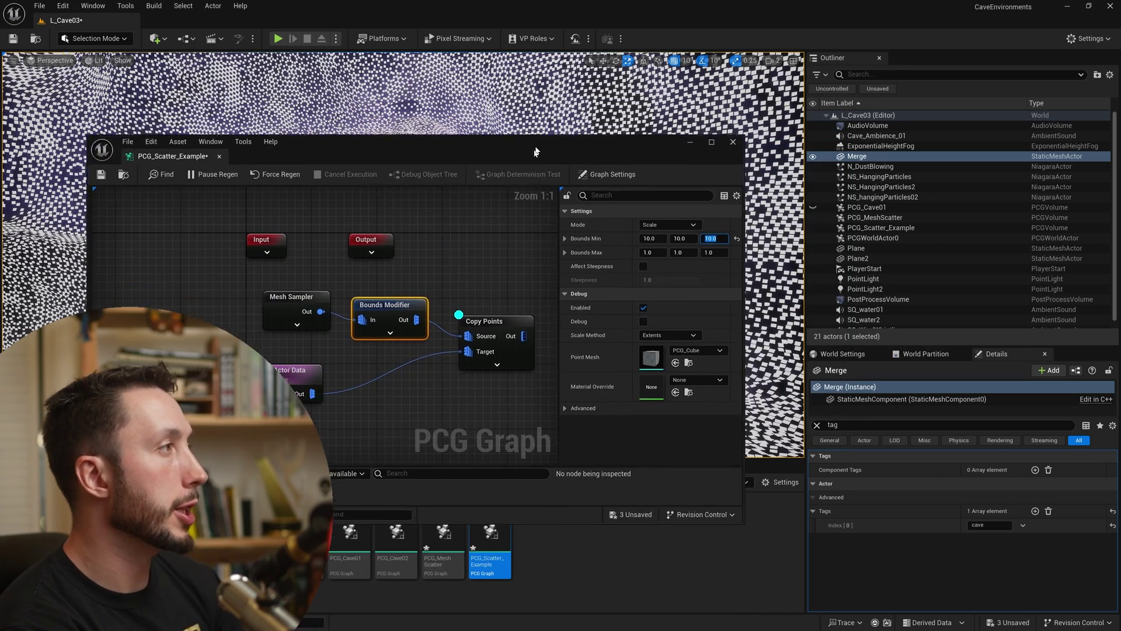
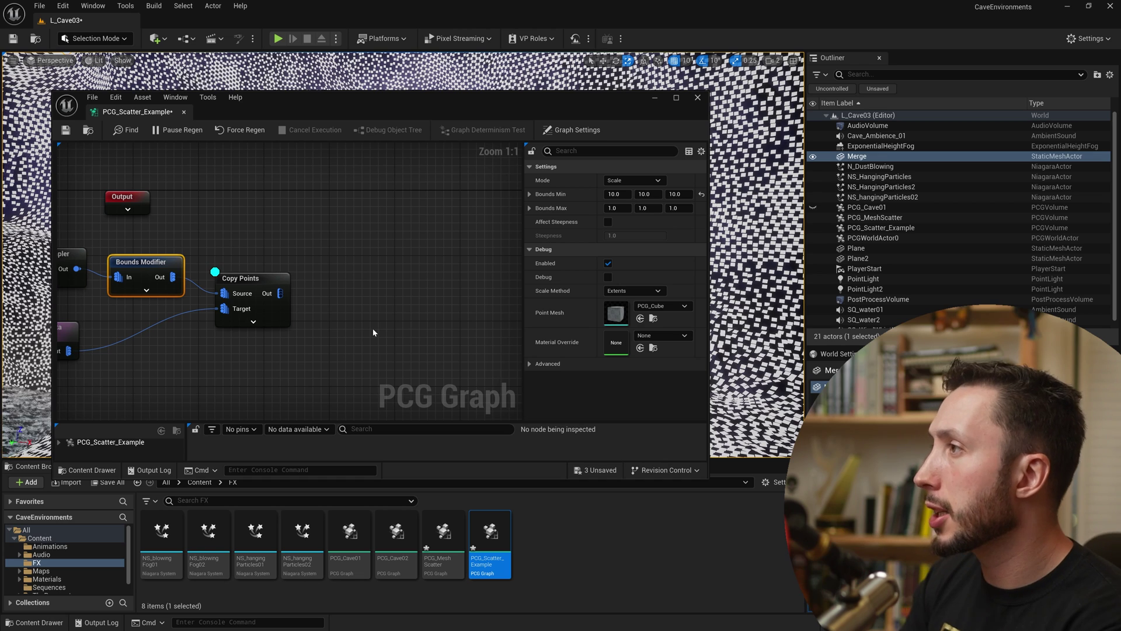
Step: Add an Attribute Noise node fed by the Copy Points output, using Density as its Input Source
drag(280, 293, 318, 290)
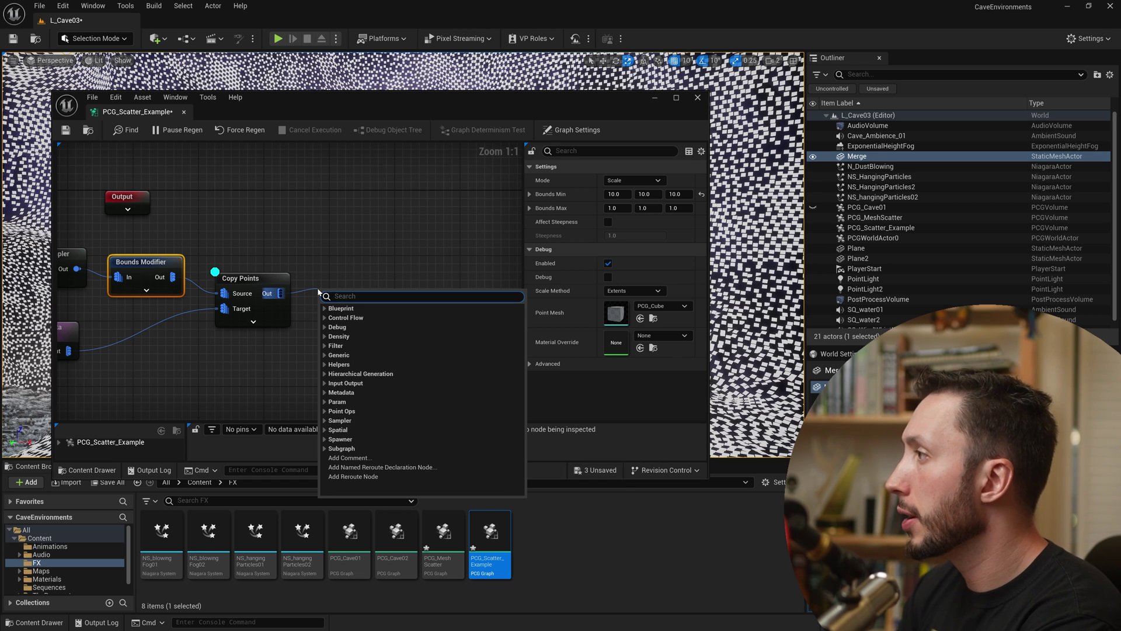
text(noise)
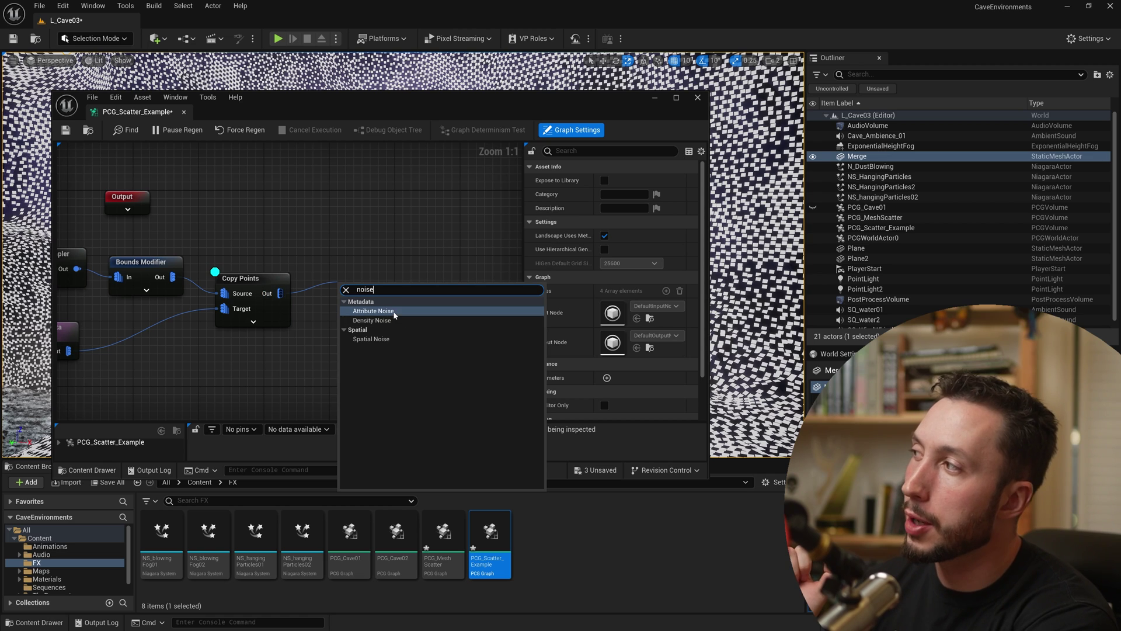
click(374, 311)
click(653, 180)
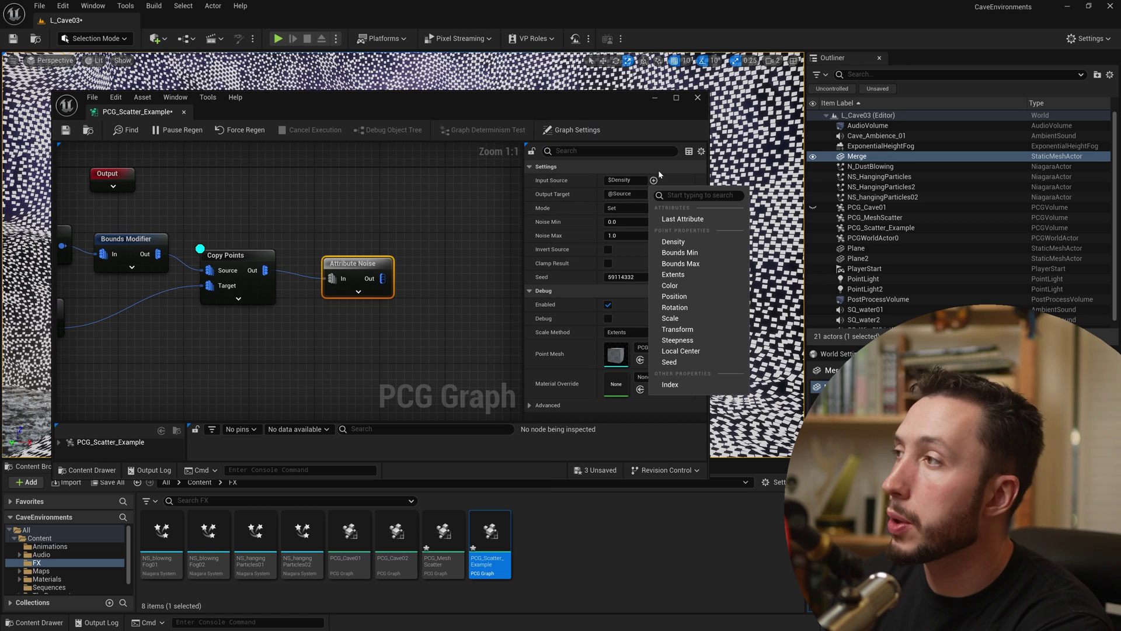
click(701, 243)
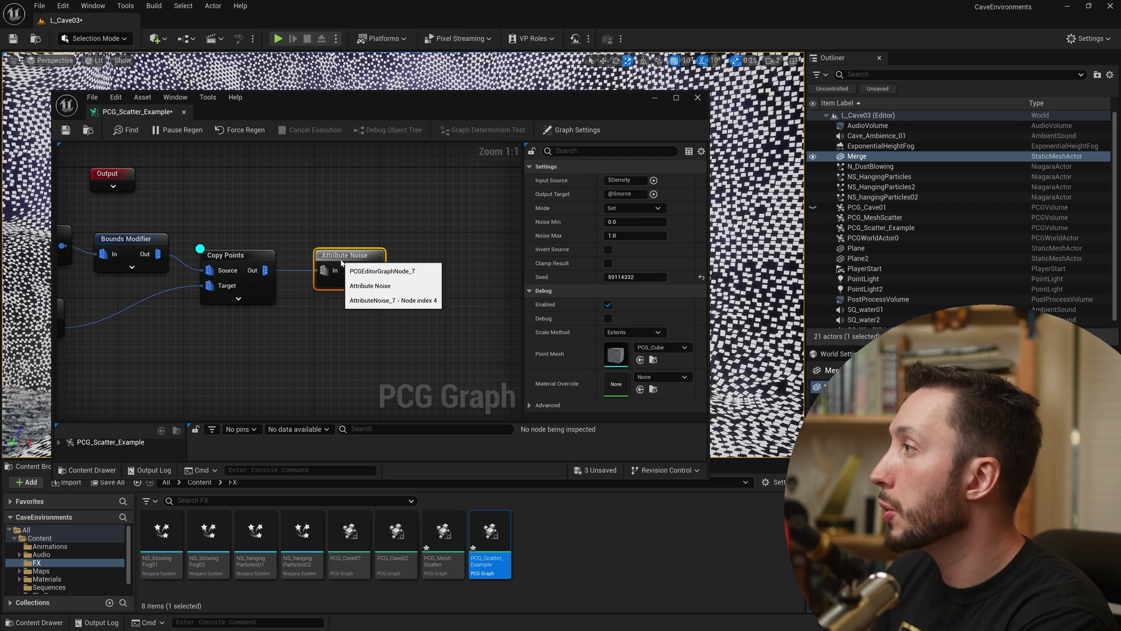
Step: Align Attribute Noise with Copy Points and switch the debug display to it to view its points in the cave
drag(345, 266, 339, 257)
click(255, 261)
click(344, 255)
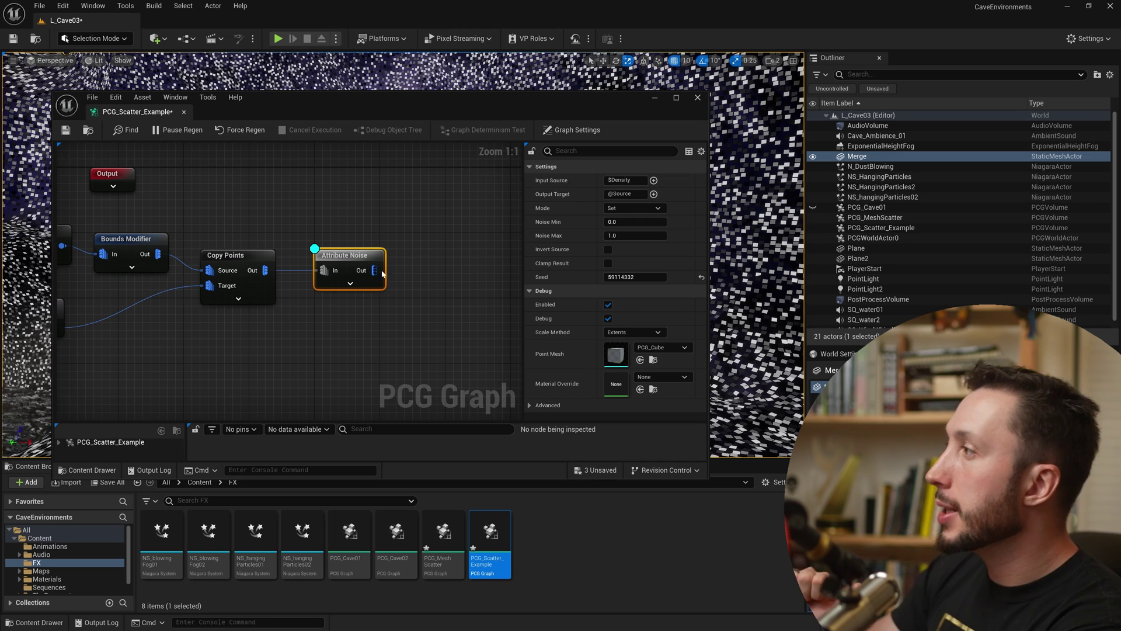
drag(386, 98, 374, 376)
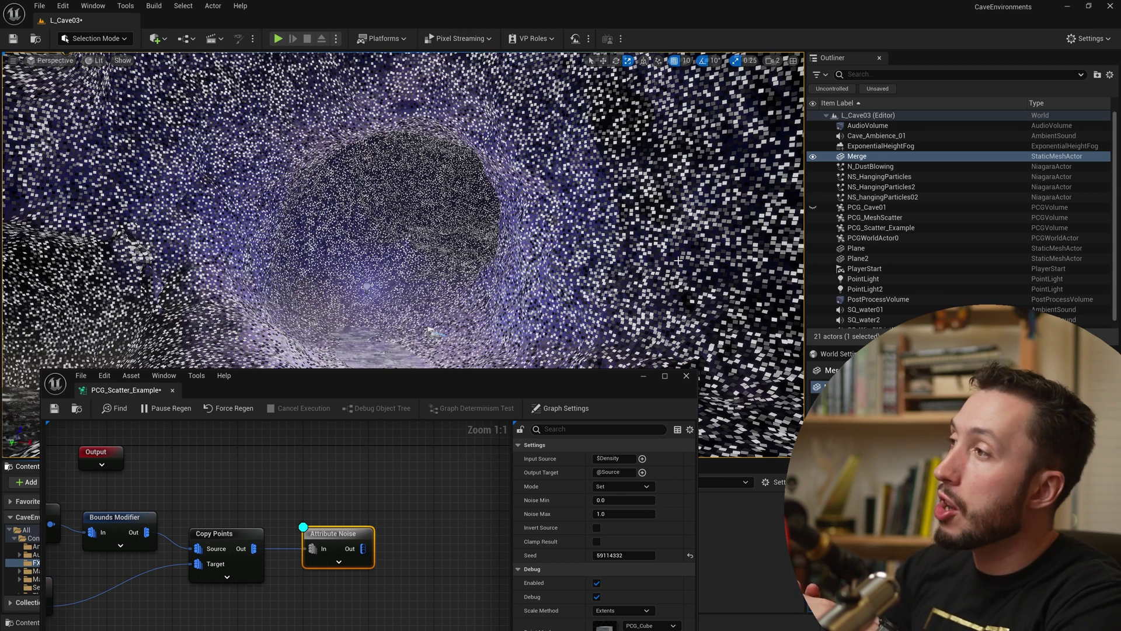
drag(526, 390, 559, 276)
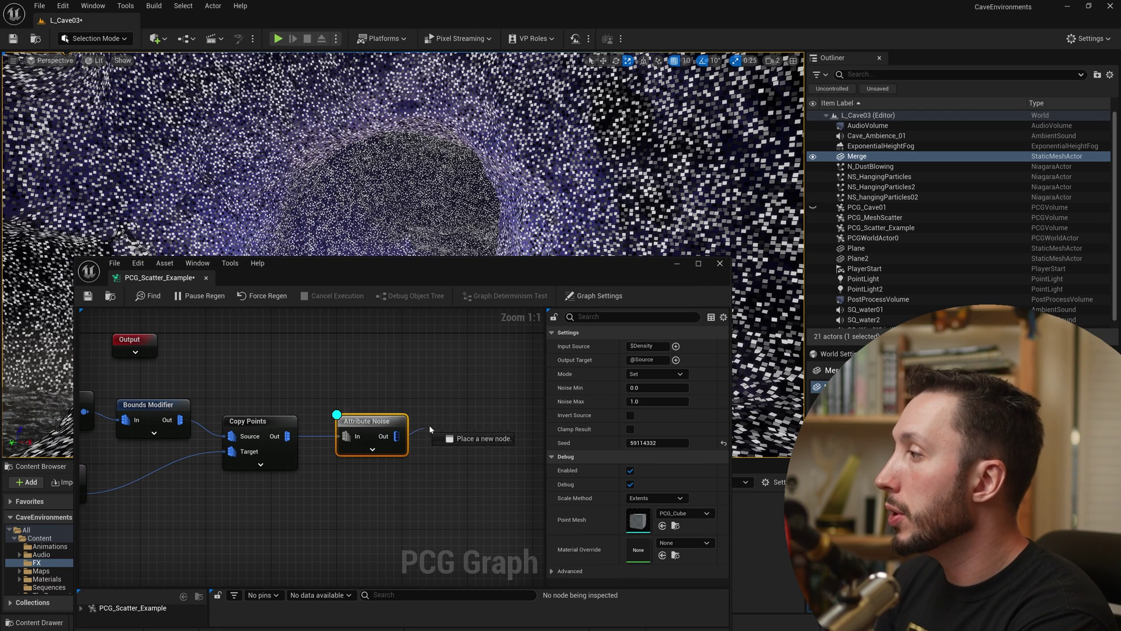
Step: Add a Density Filter node after Attribute Noise and switch the debug display to it
drag(429, 425, 432, 427)
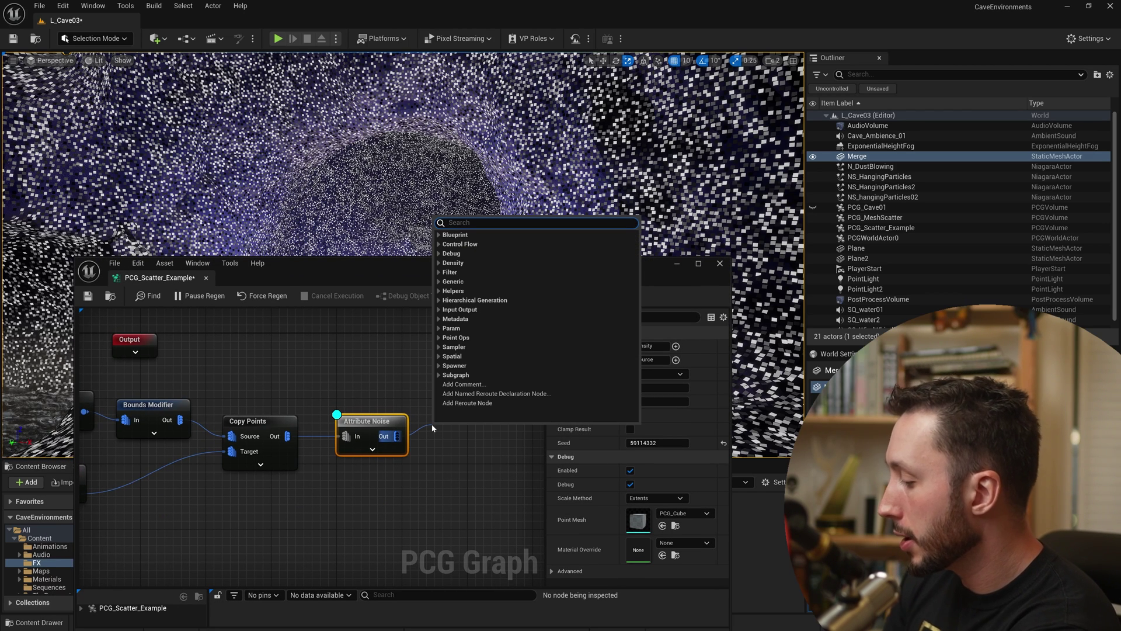
text(fli)
key(Return)
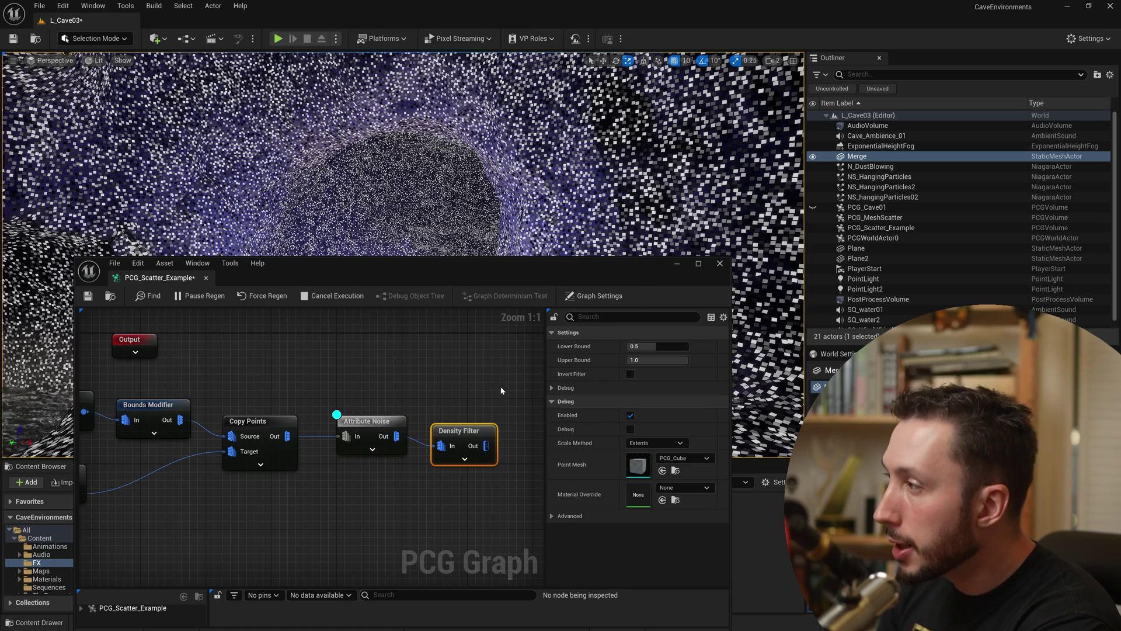
click(464, 422)
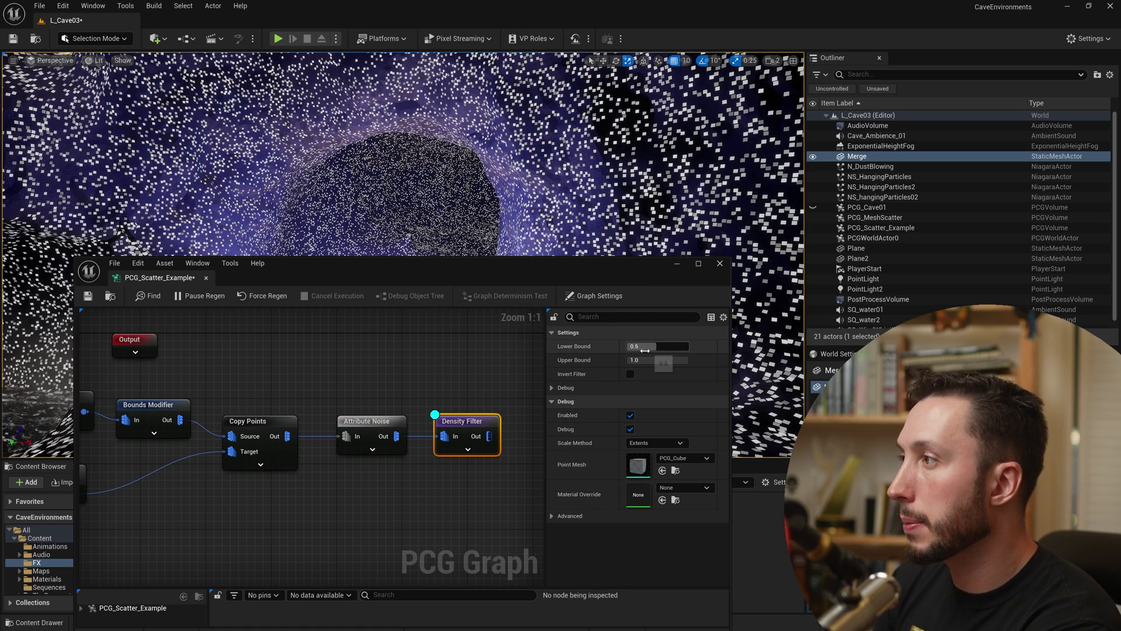
Step: Raise the Density Filter's Lower Bound to about 0.89 and check the points in the cave
drag(590, 322, 630, 340)
drag(513, 243, 533, 201)
drag(657, 325, 636, 325)
drag(496, 240, 519, 325)
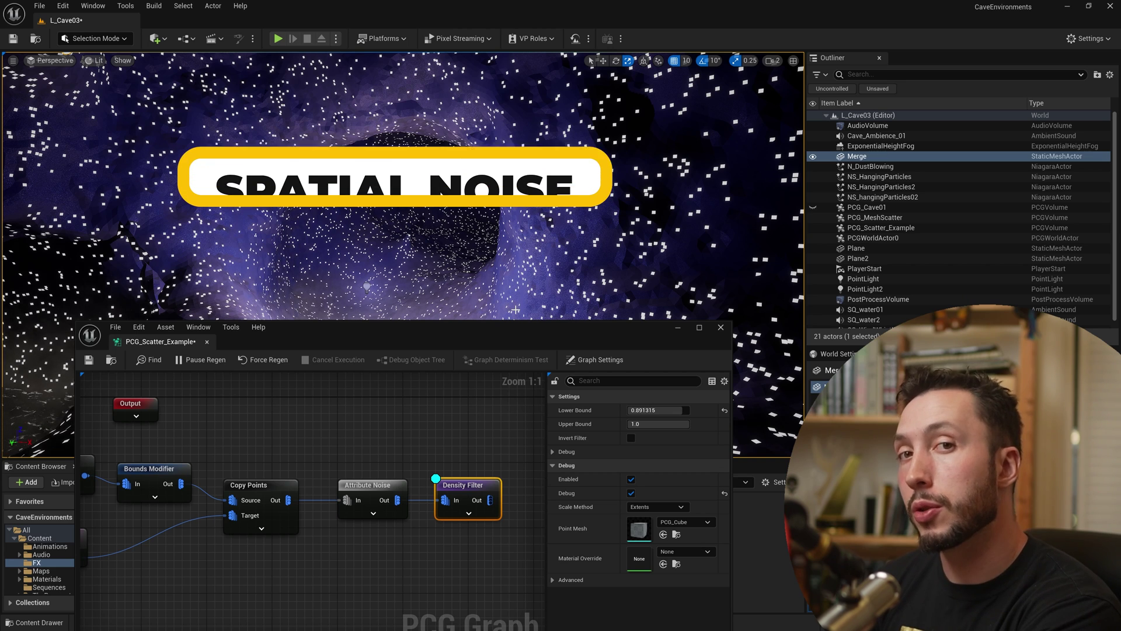
Step: Replace Attribute Noise with a Spatial Noise node wired between Copy Points and Density Filter
click(365, 490)
key(Delete)
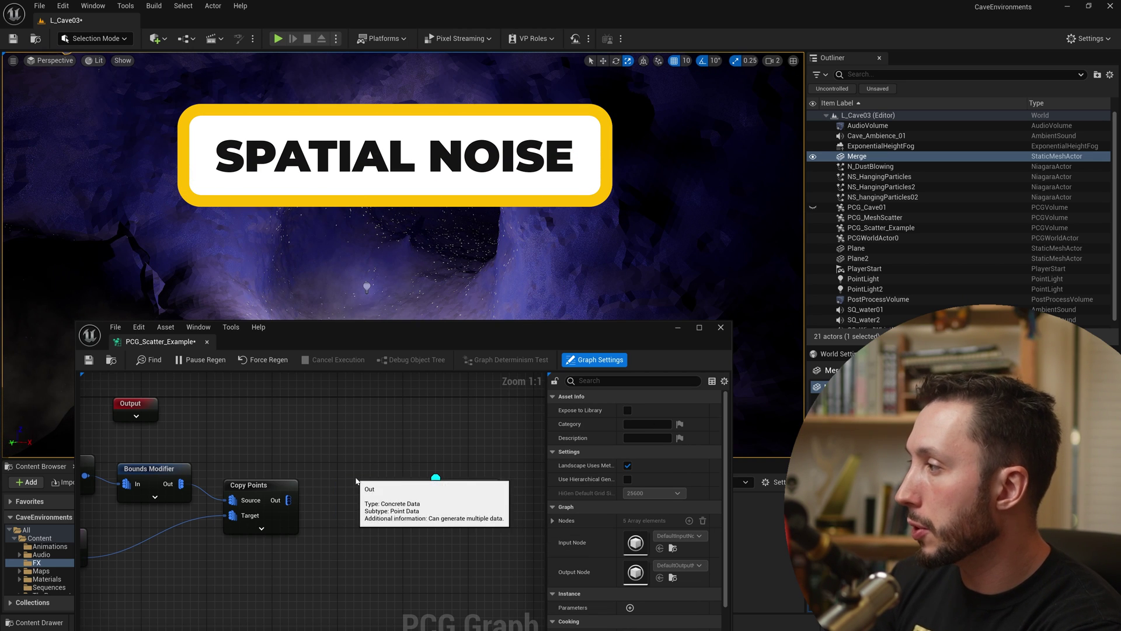
right_click(355, 476)
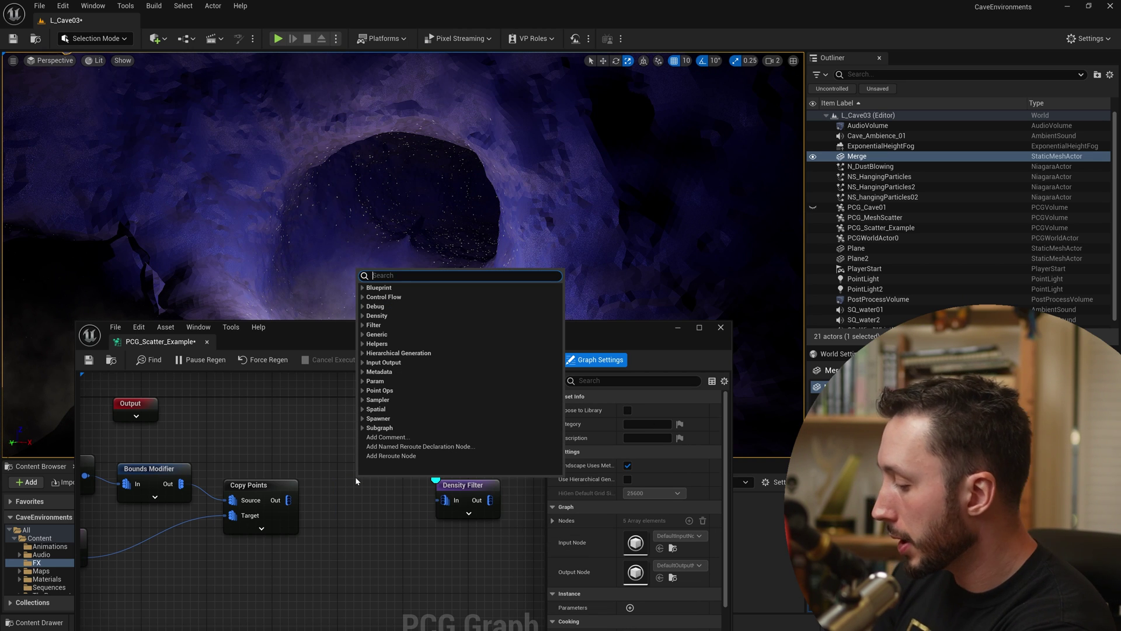
text(spatial)
click(409, 450)
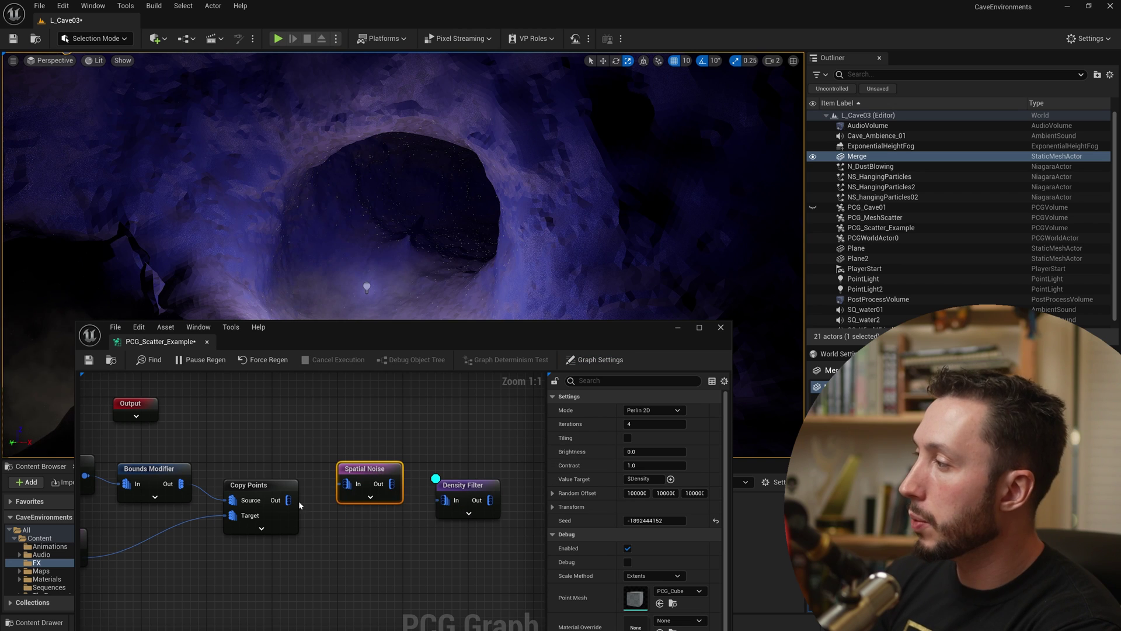
drag(288, 500, 443, 500)
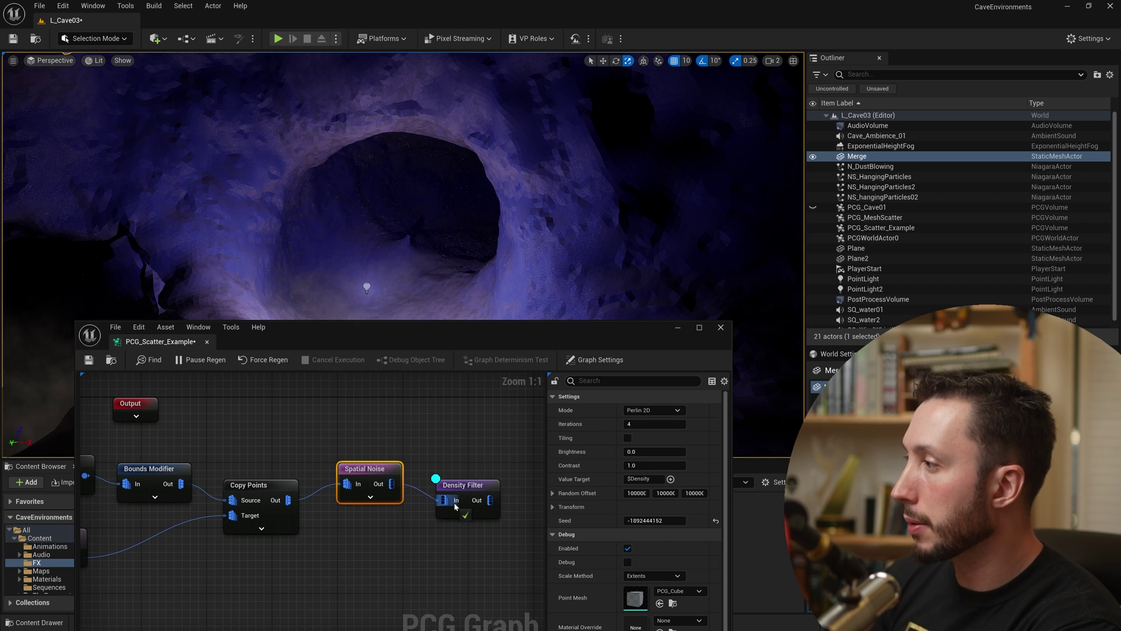
drag(362, 468, 370, 485)
Step: Switch the debug display from Density Filter to Spatial Noise
click(464, 484)
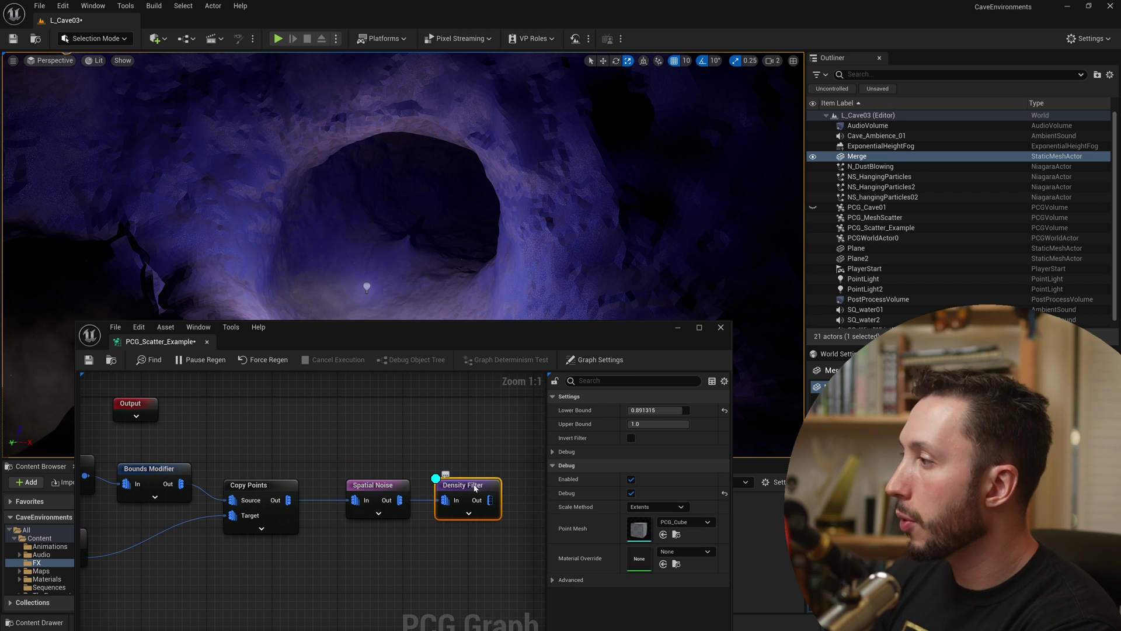
click(397, 490)
key(d)
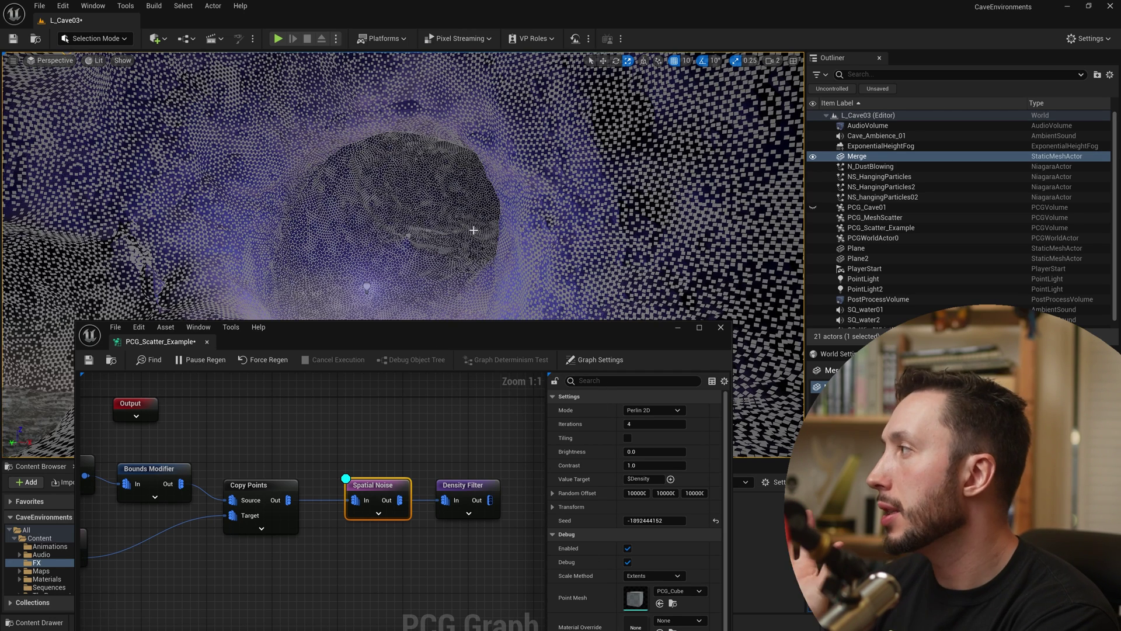
Step: Set the Spatial Noise contrast to 10 and check the pattern on the cave walls
drag(466, 327, 440, 242)
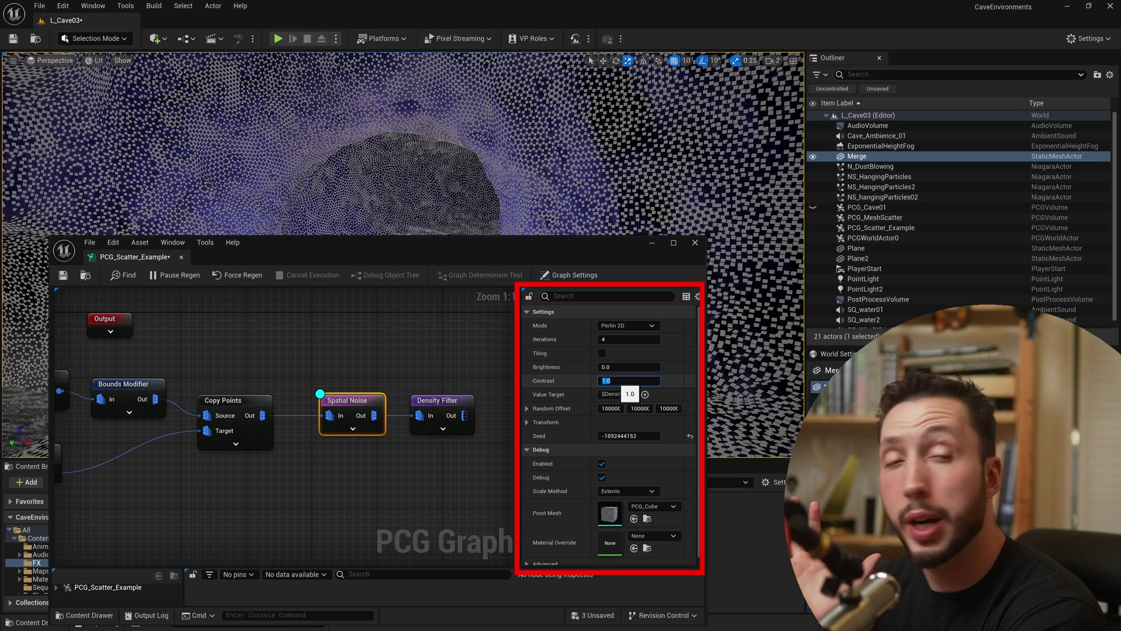
text(10)
key(Return)
drag(418, 252, 402, 403)
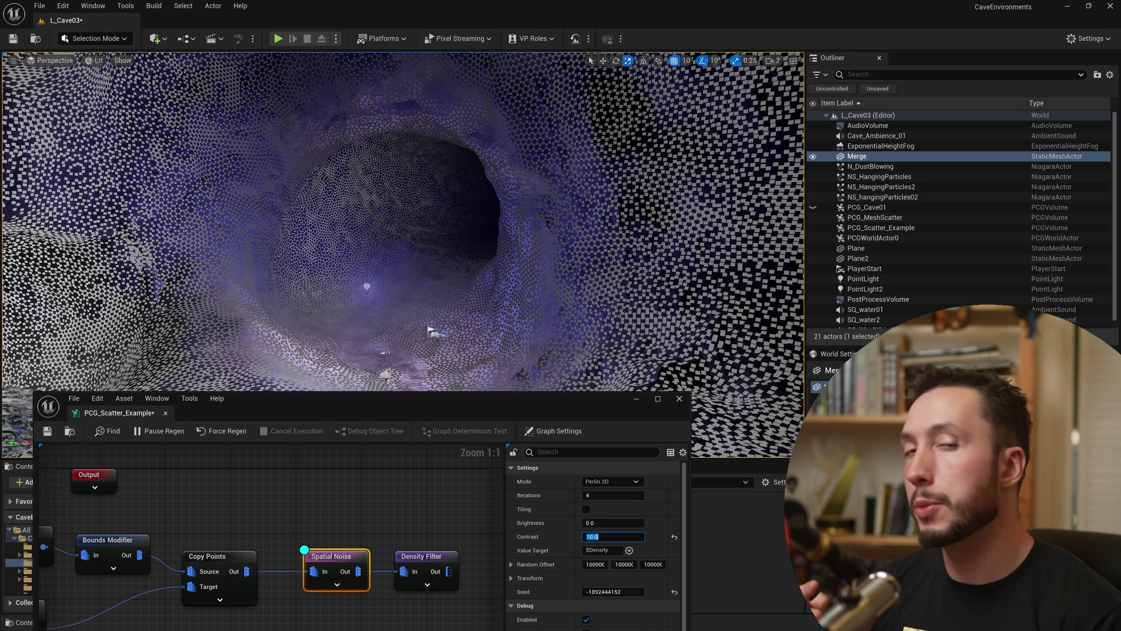
Step: Set the Spatial Noise transform scale to 100 on all three axes and check the pattern in the cave
drag(581, 414, 533, 167)
click(463, 331)
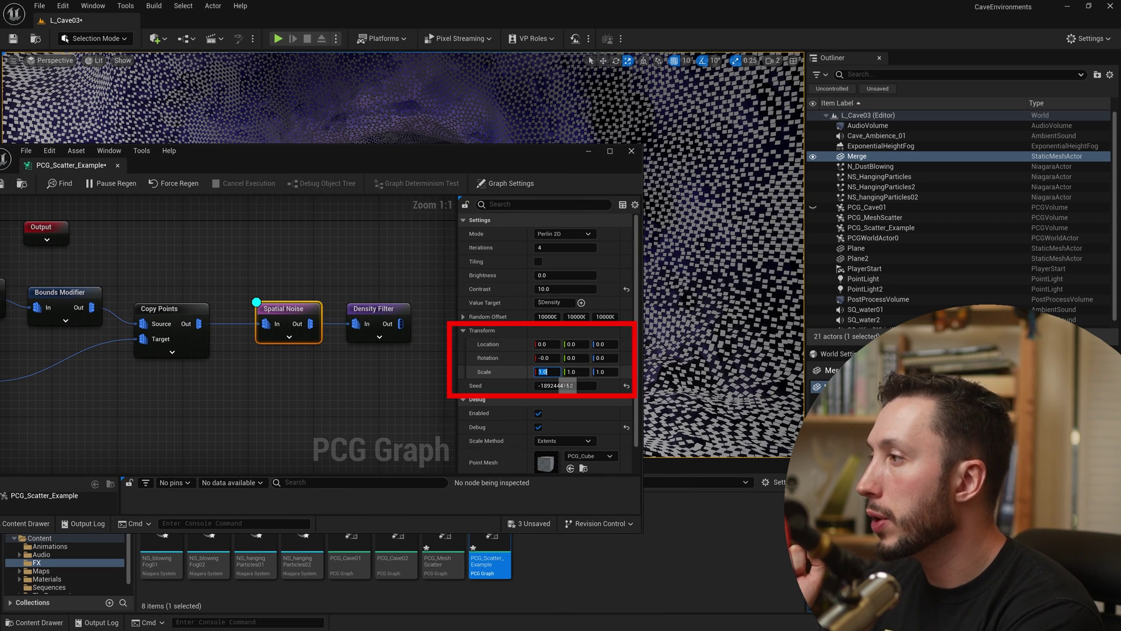
key(Return)
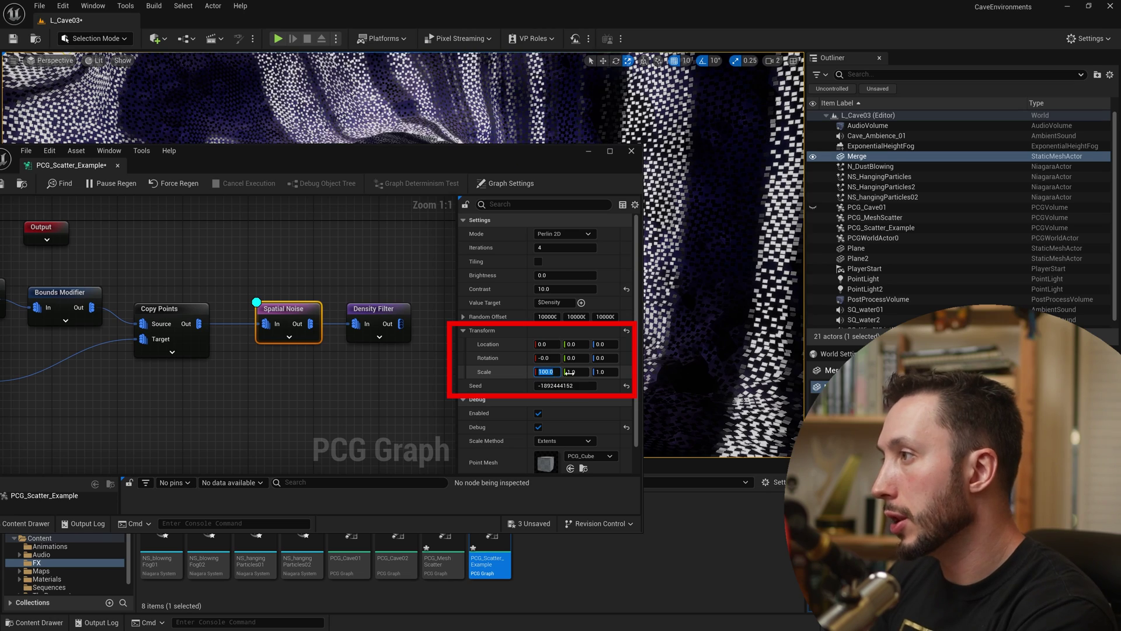
click(576, 372)
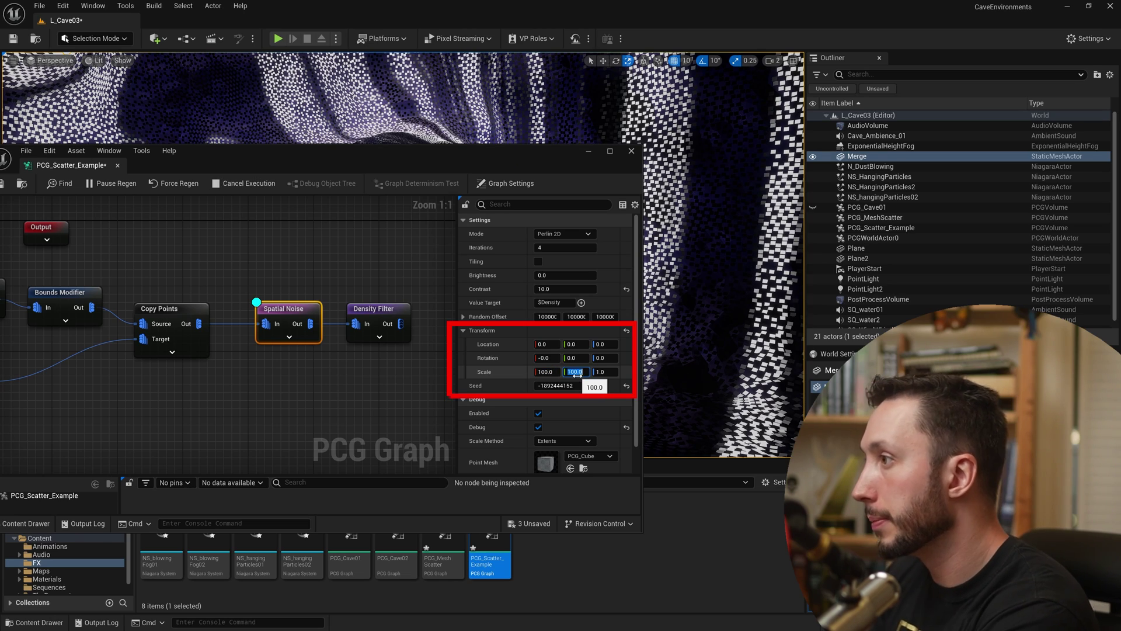
key(Return)
drag(506, 146, 599, 452)
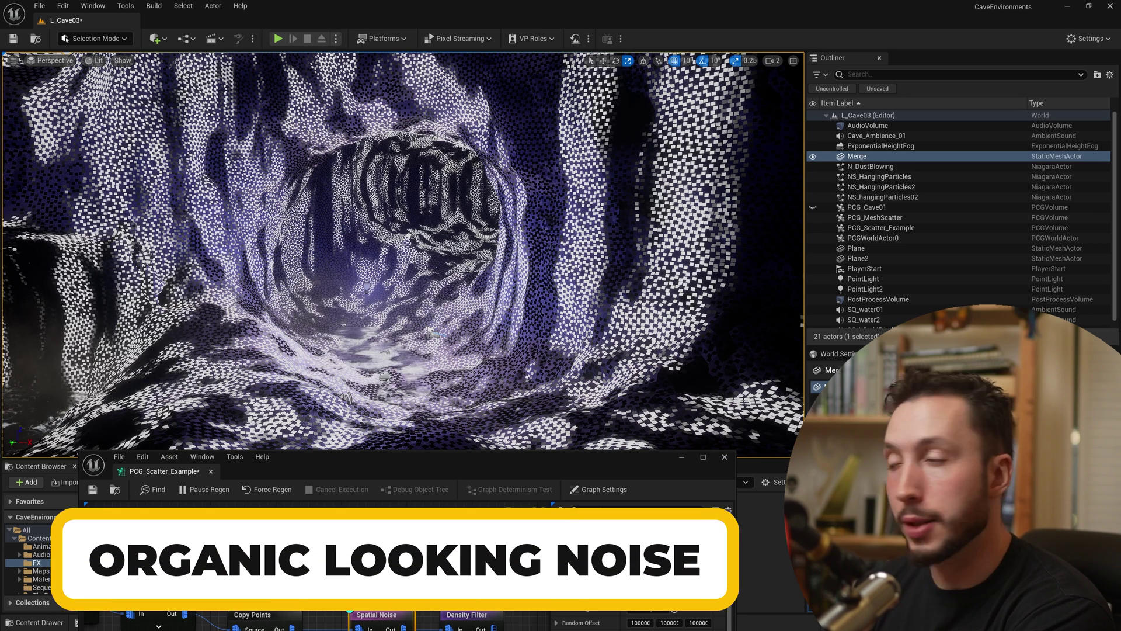
drag(642, 473, 604, 209)
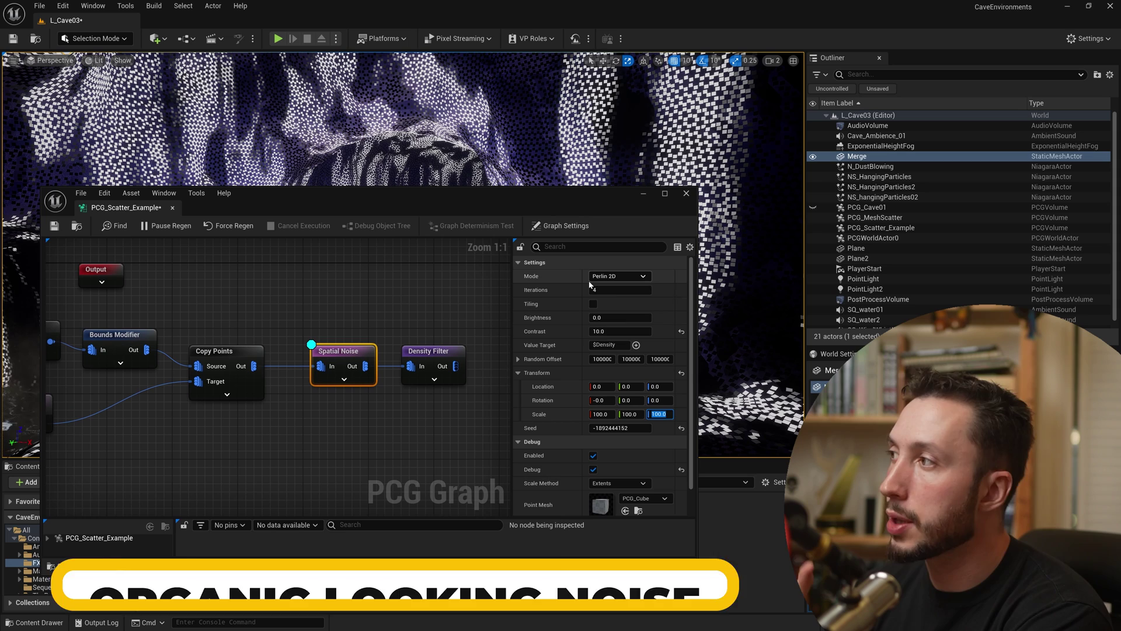
click(619, 276)
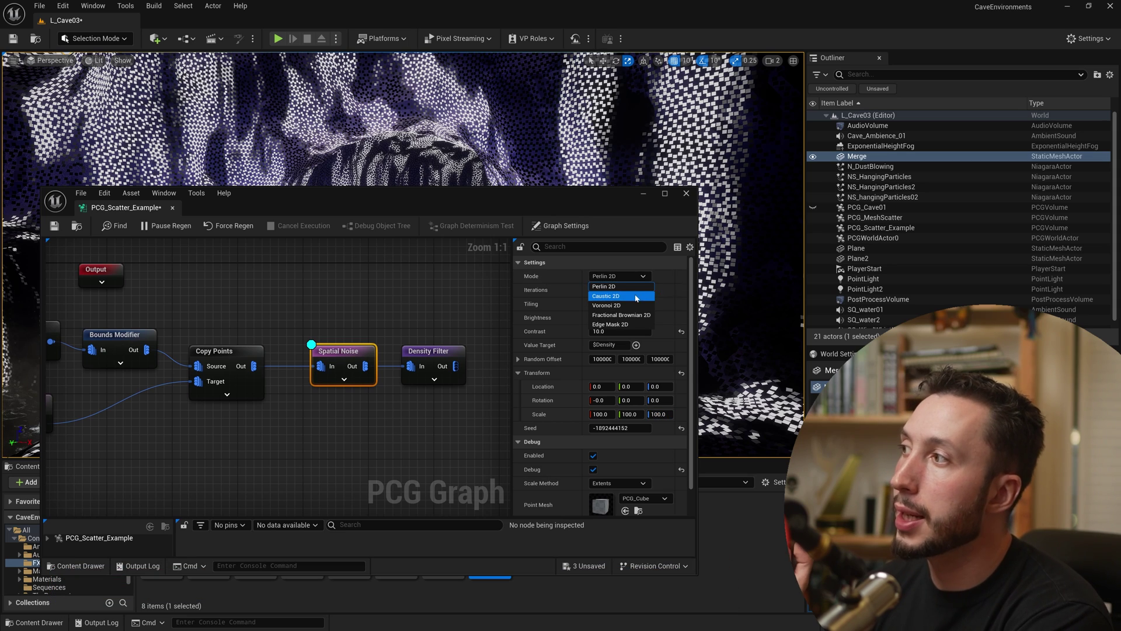
click(600, 227)
drag(579, 199, 596, 497)
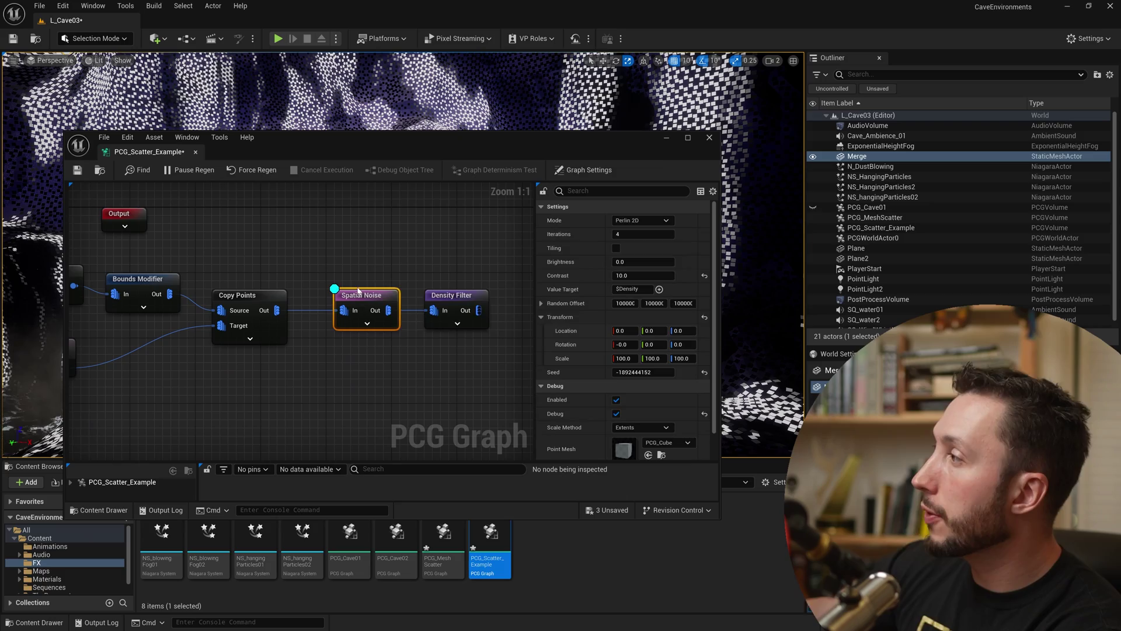
Step: Switch the debug display from Spatial Noise to Density Filter
click(589, 169)
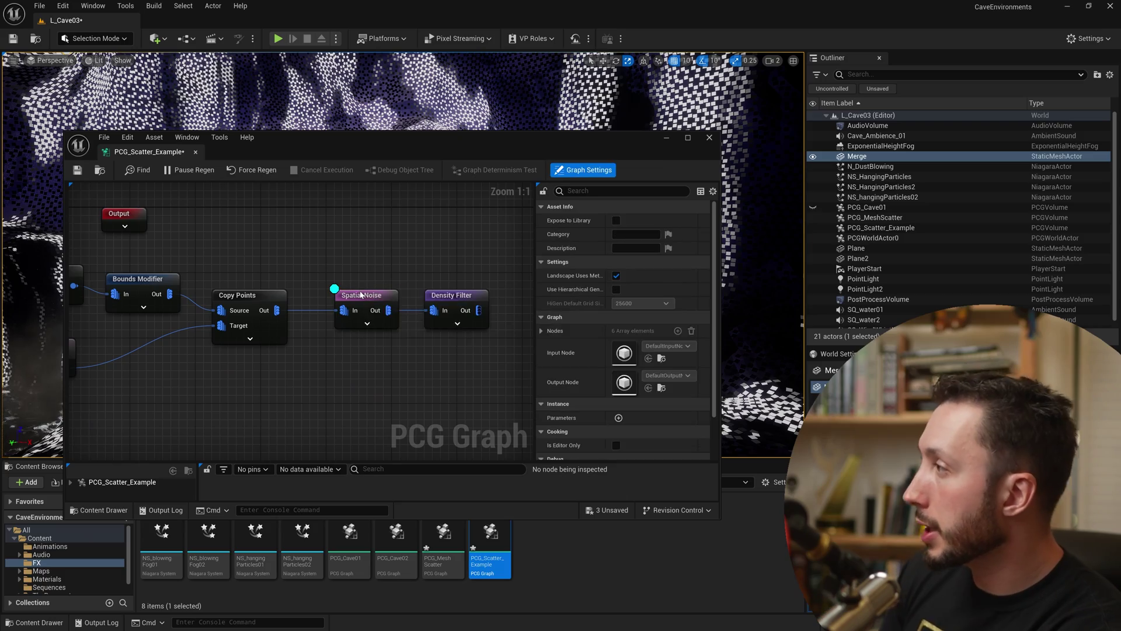
click(361, 295)
click(429, 296)
key(d)
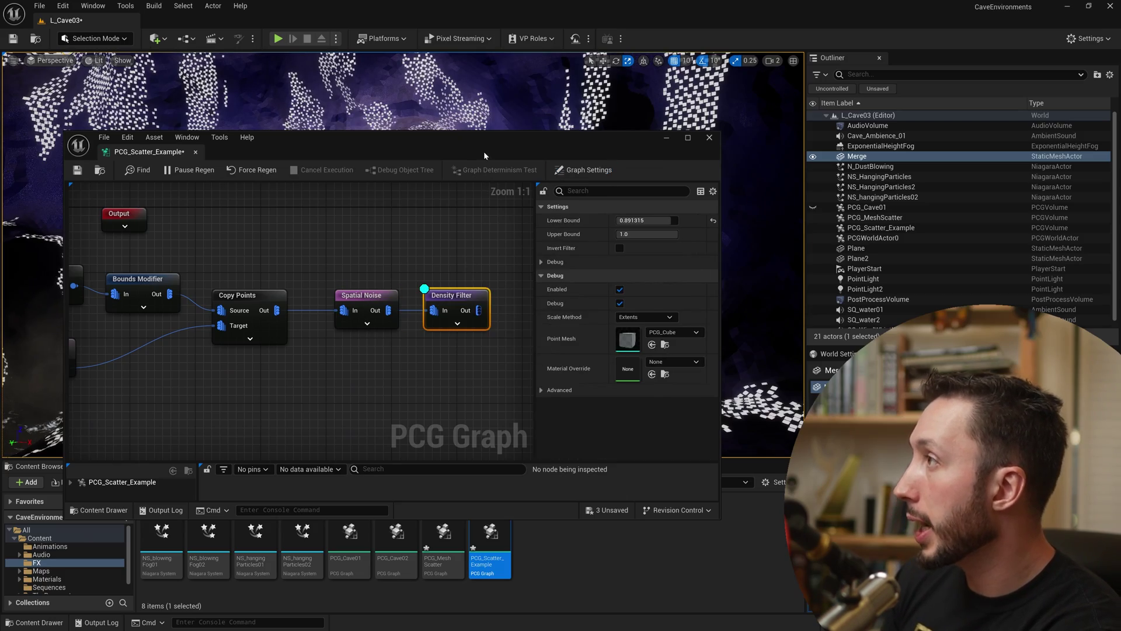
Step: Check the filtered points on the cave walls and add a Static Mesh Spawner node connected to the Density Filter output
drag(484, 137, 485, 423)
right_drag(485, 397, 462, 409)
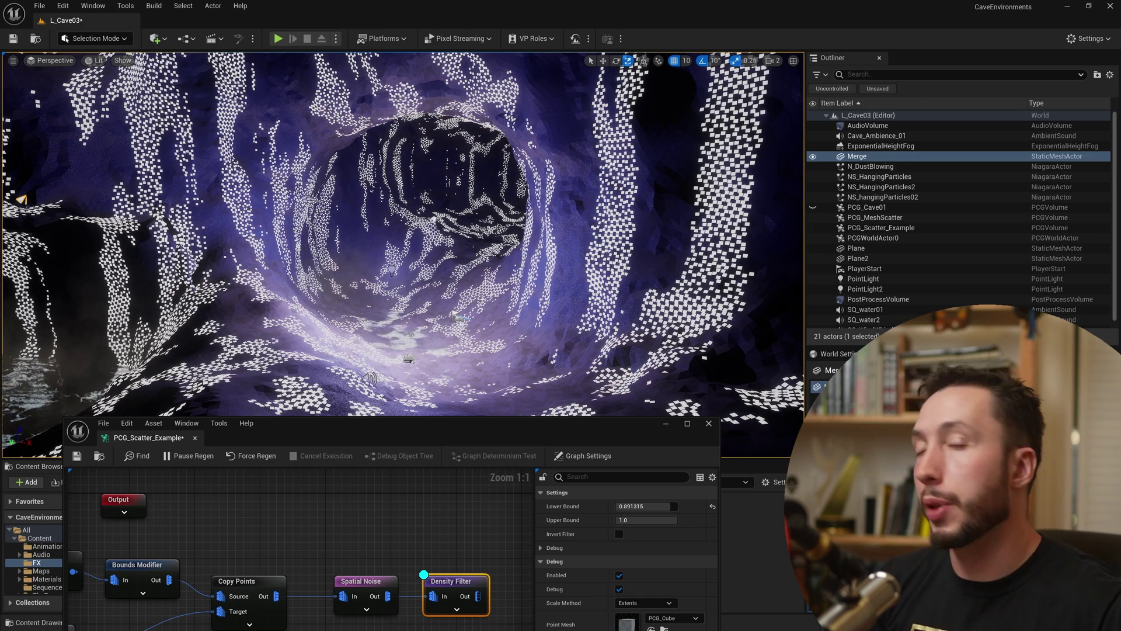
drag(558, 431, 573, 179)
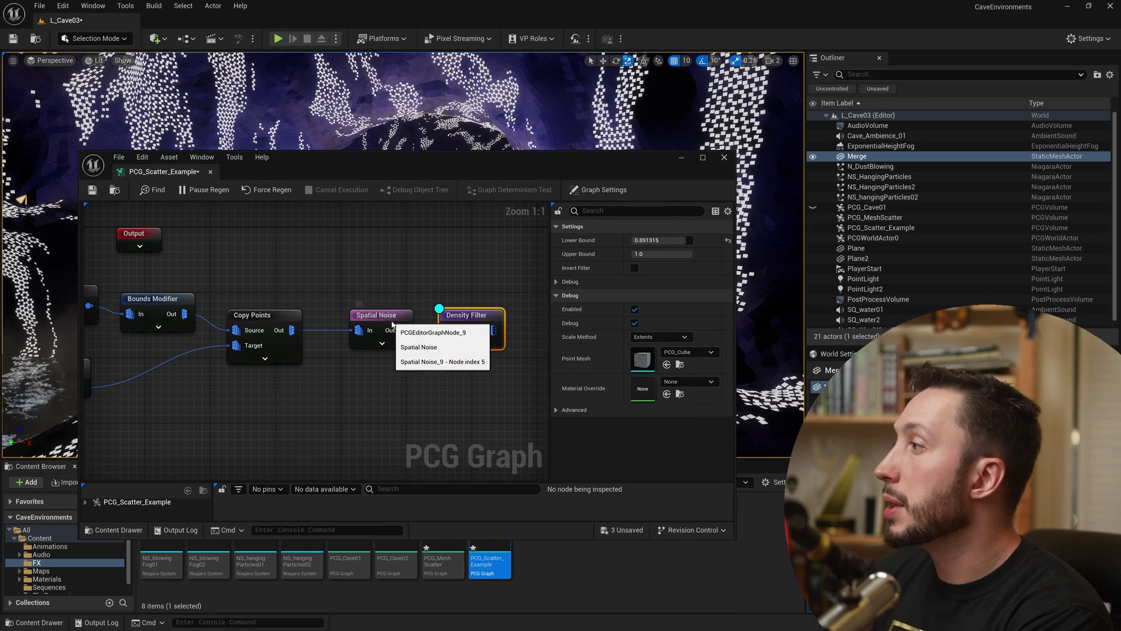
drag(438, 157, 444, 418)
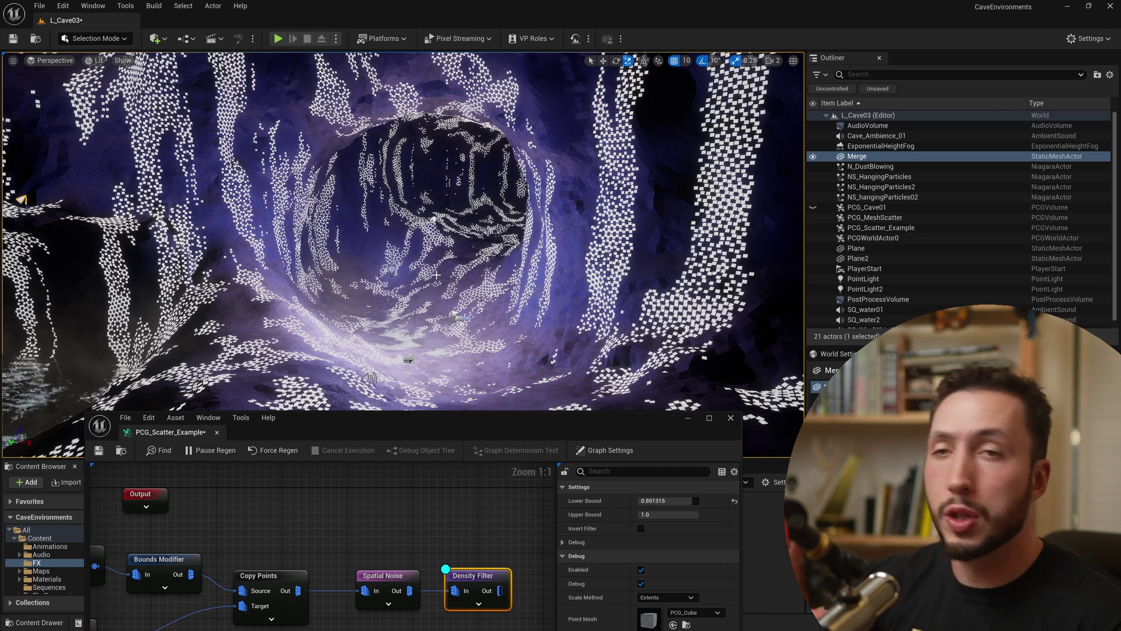
right_drag(409, 537, 365, 500)
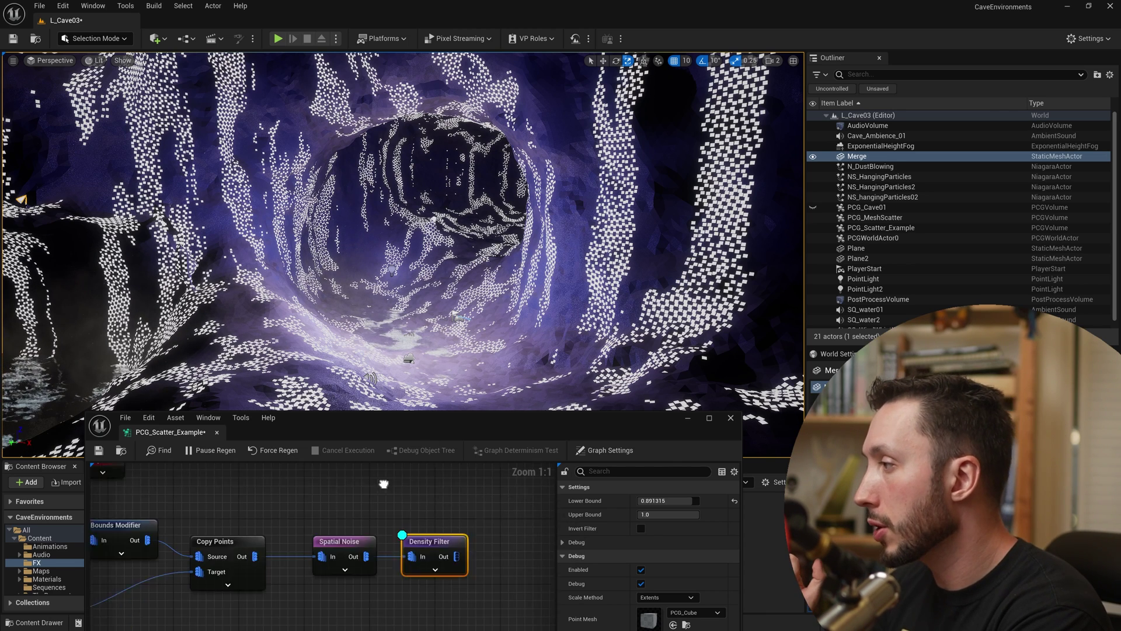
drag(467, 418, 448, 296)
drag(390, 404, 427, 403)
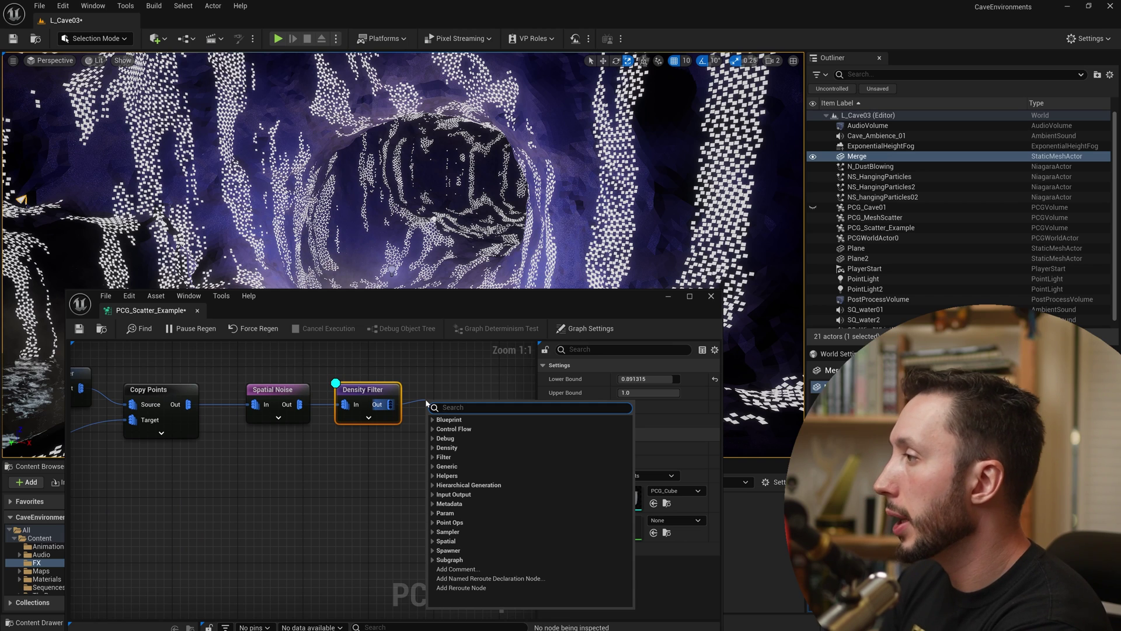
text(static mesh)
key(Return)
right_drag(467, 443, 391, 444)
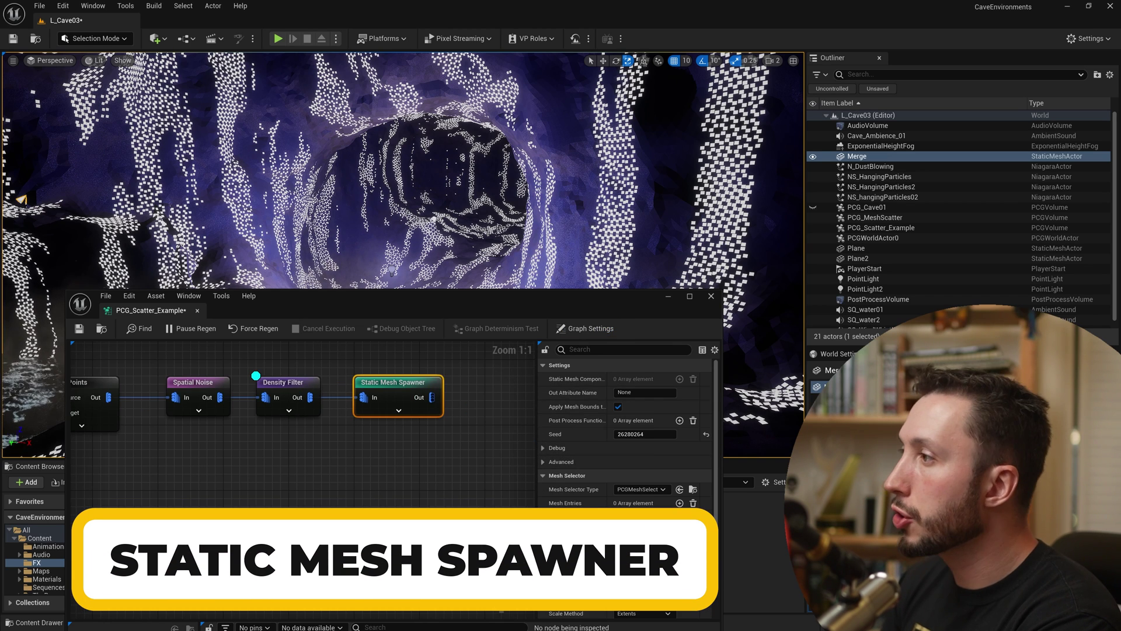
Step: Add one mesh entry to the Static Mesh Spawner, set its static mesh to Rock1, and check the scatter in the cave
drag(595, 306, 570, 217)
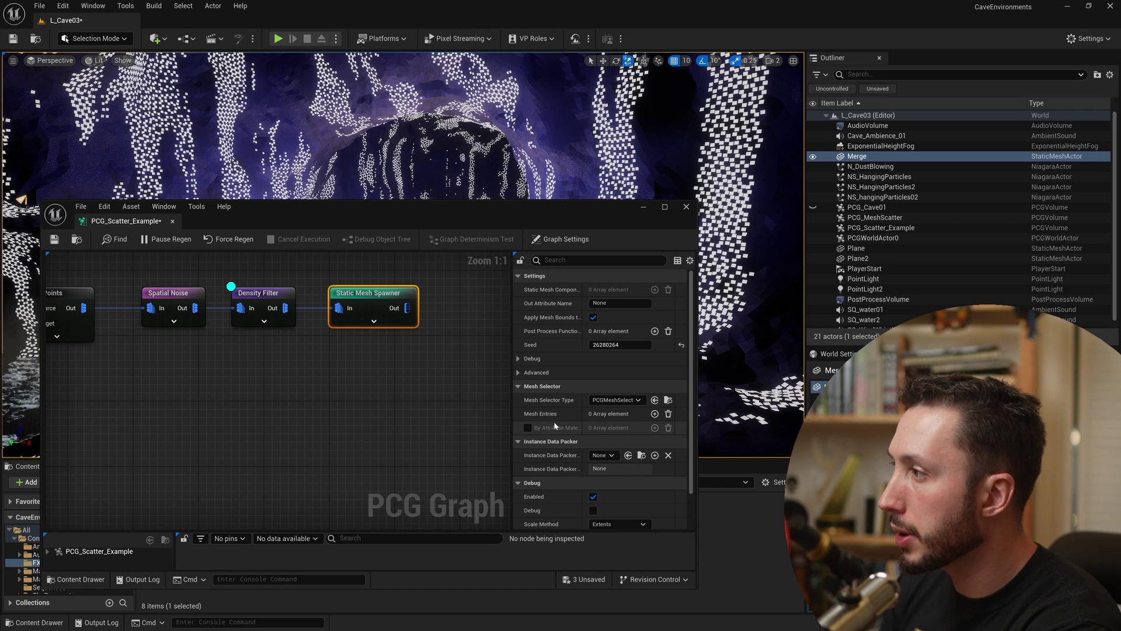
click(655, 413)
click(527, 428)
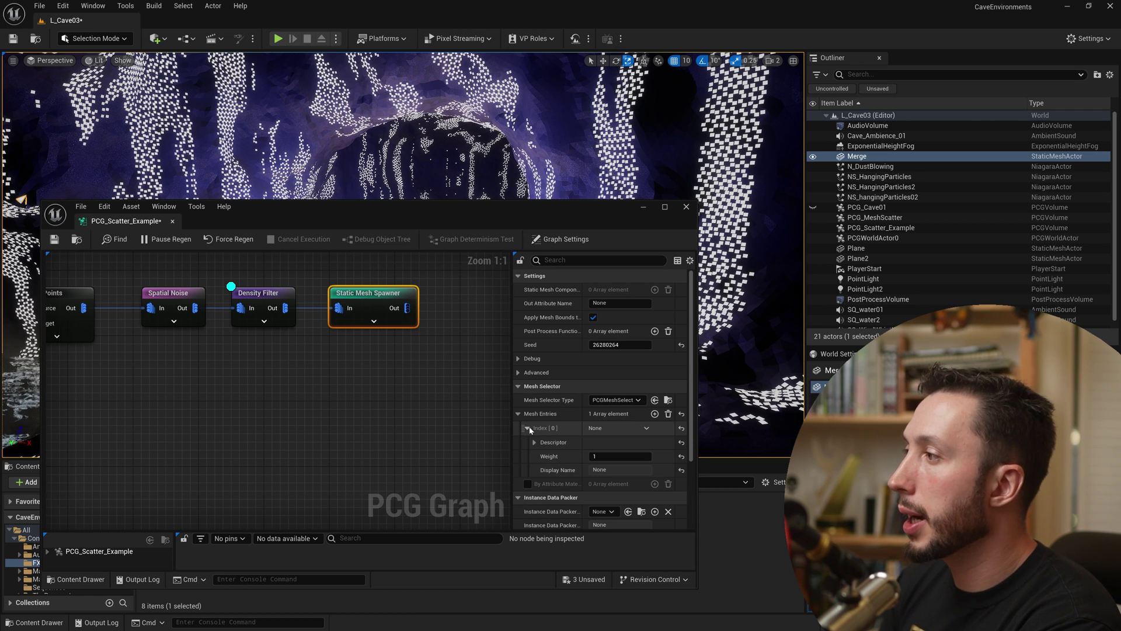
click(533, 443)
click(644, 470)
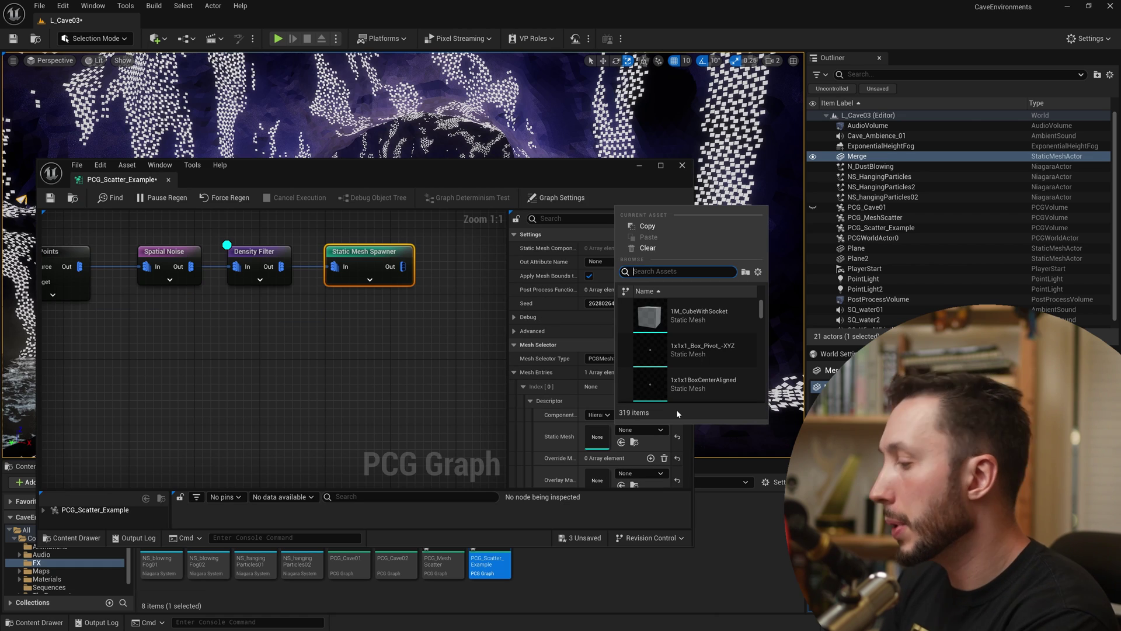
text(k)
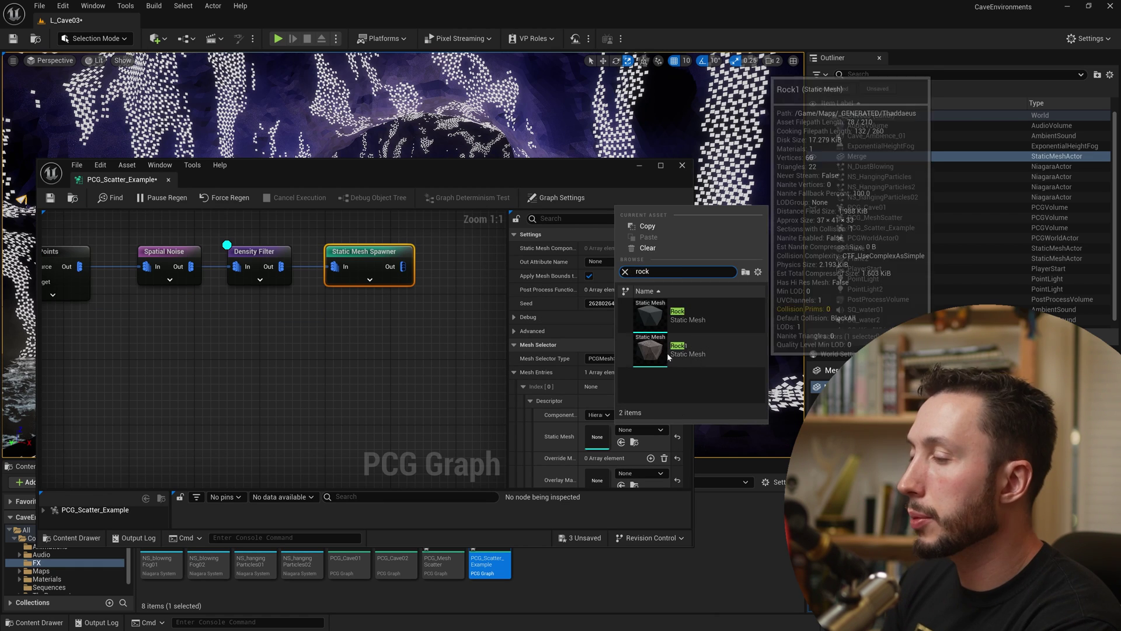
click(677, 347)
drag(557, 181, 616, 477)
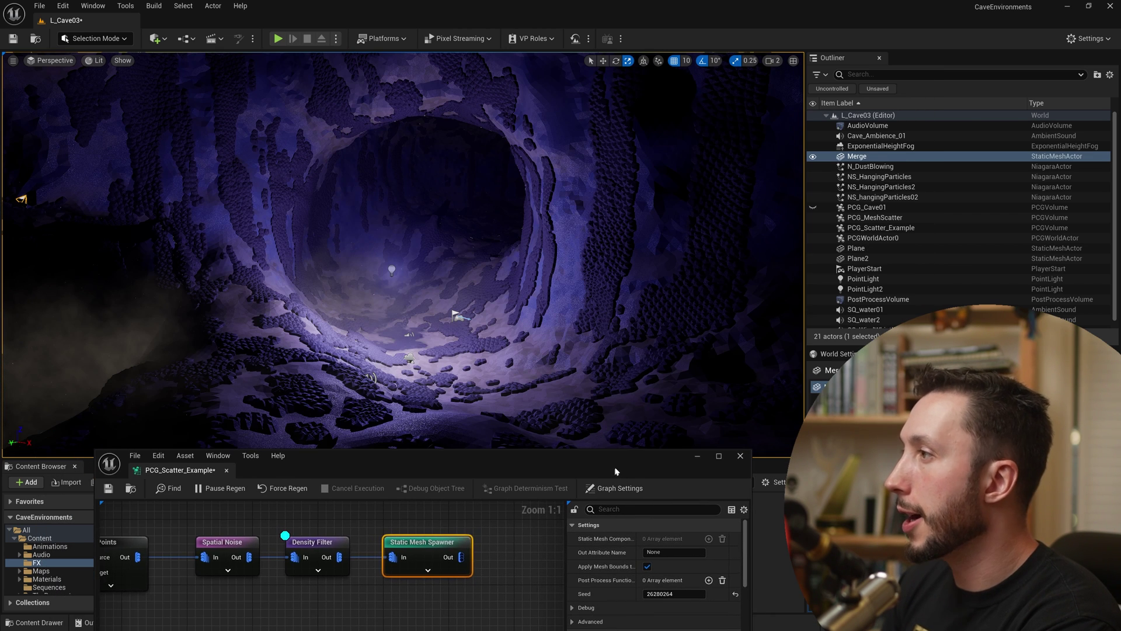
right_drag(633, 376, 695, 402)
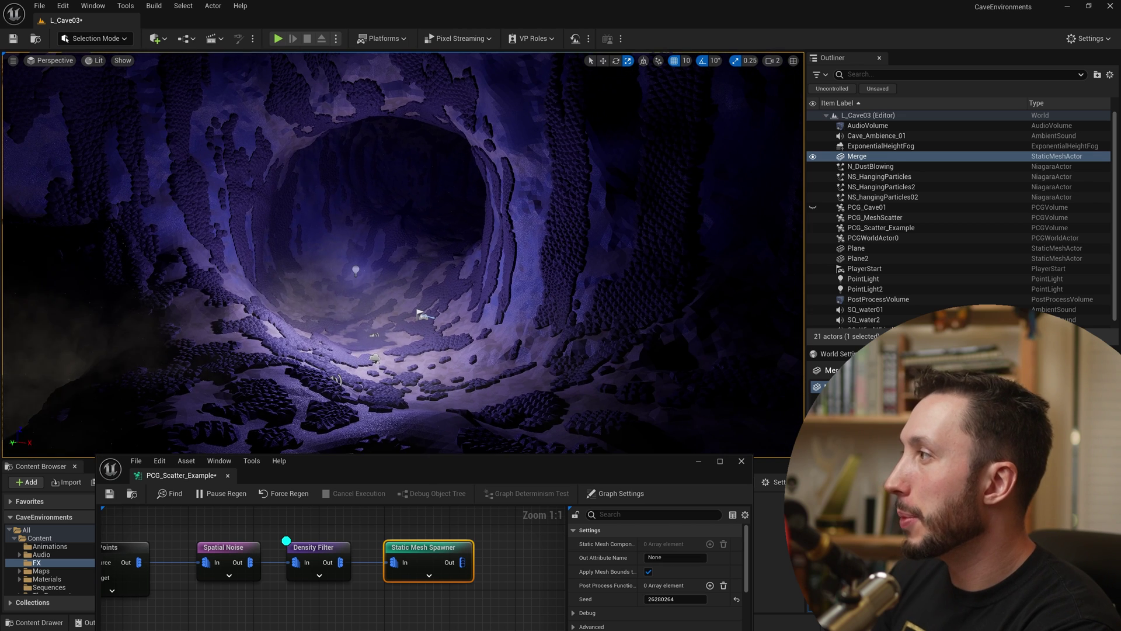
Step: Raise the Density Filter's Lower Bound to about 0.978
drag(461, 467, 447, 398)
click(303, 477)
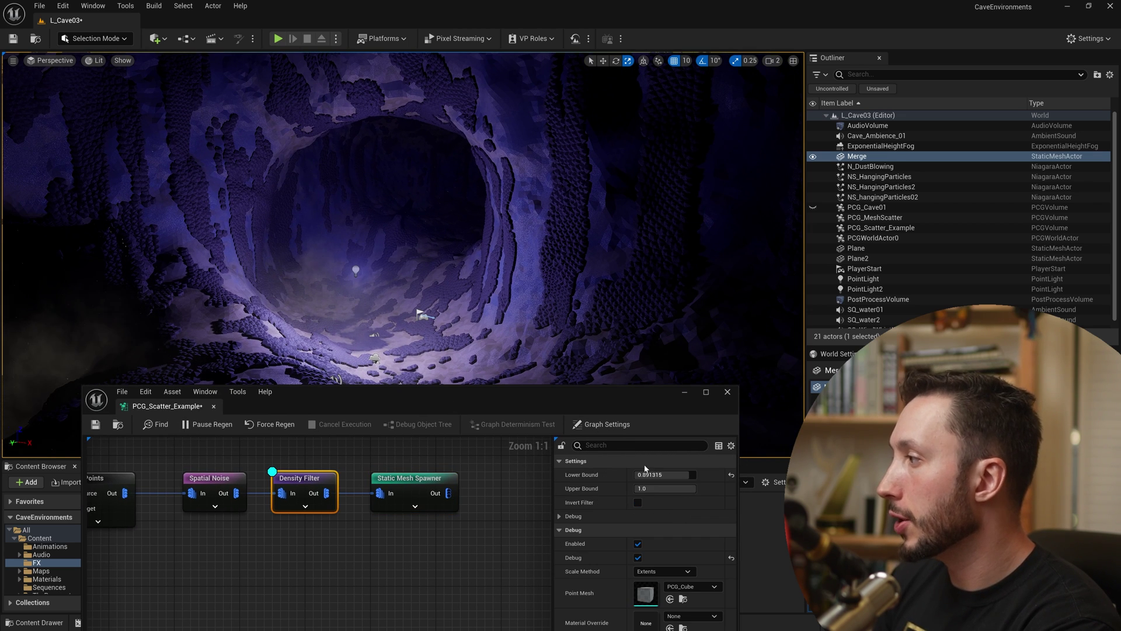
drag(686, 475, 689, 477)
drag(543, 398, 513, 107)
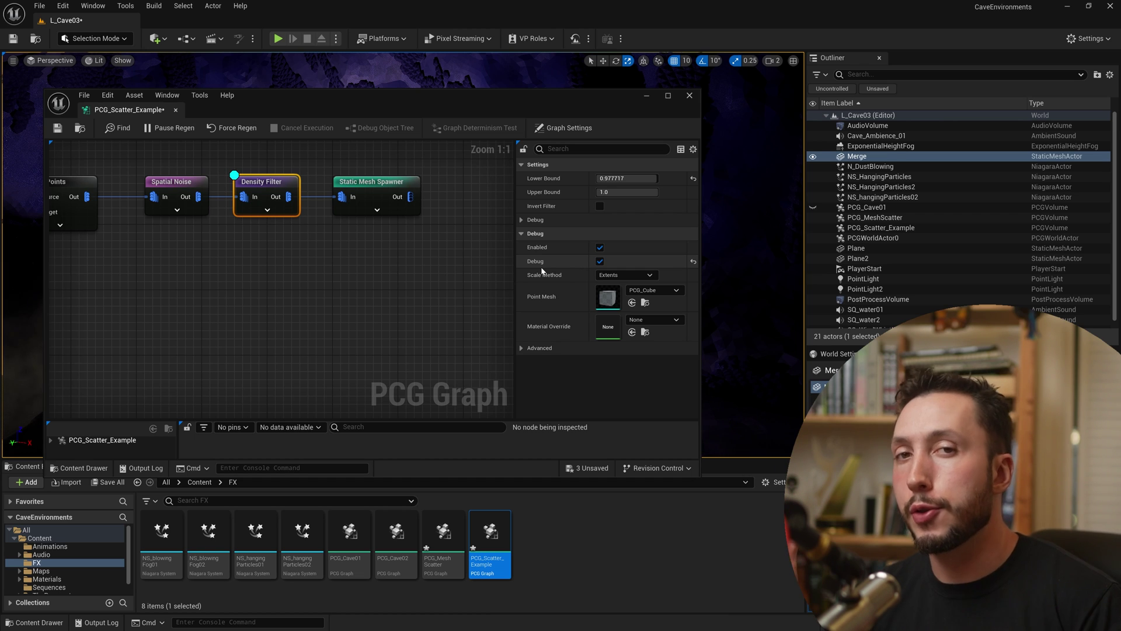
Step: Delete the Spatial Noise node between Copy Points and Density Filter
right_drag(363, 279, 434, 351)
click(247, 257)
key(Delete)
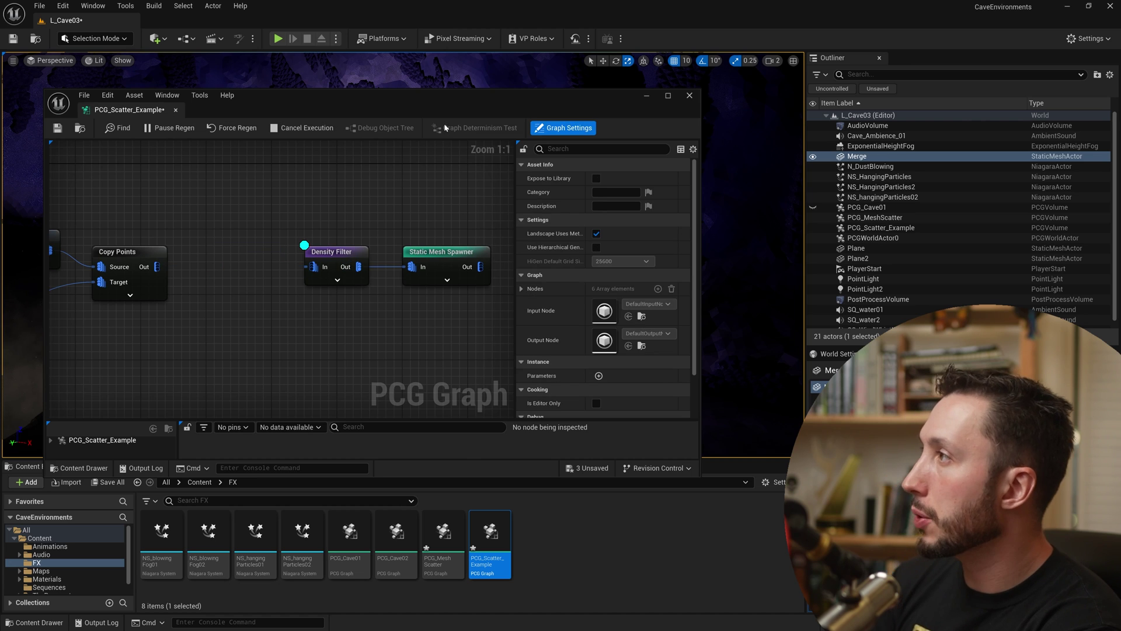
Step: Add an Execute Blueprint node beside Copy Points and connect the Copy Points output to its input
drag(439, 112, 465, 114)
scroll(291, 298, down, 3)
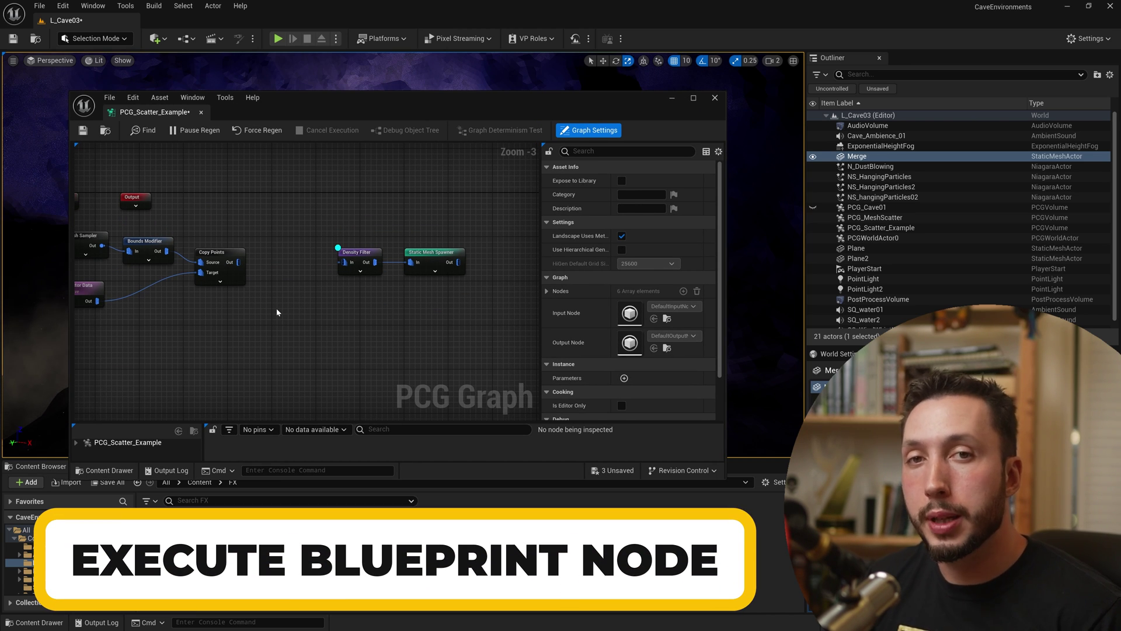
right_click(277, 292)
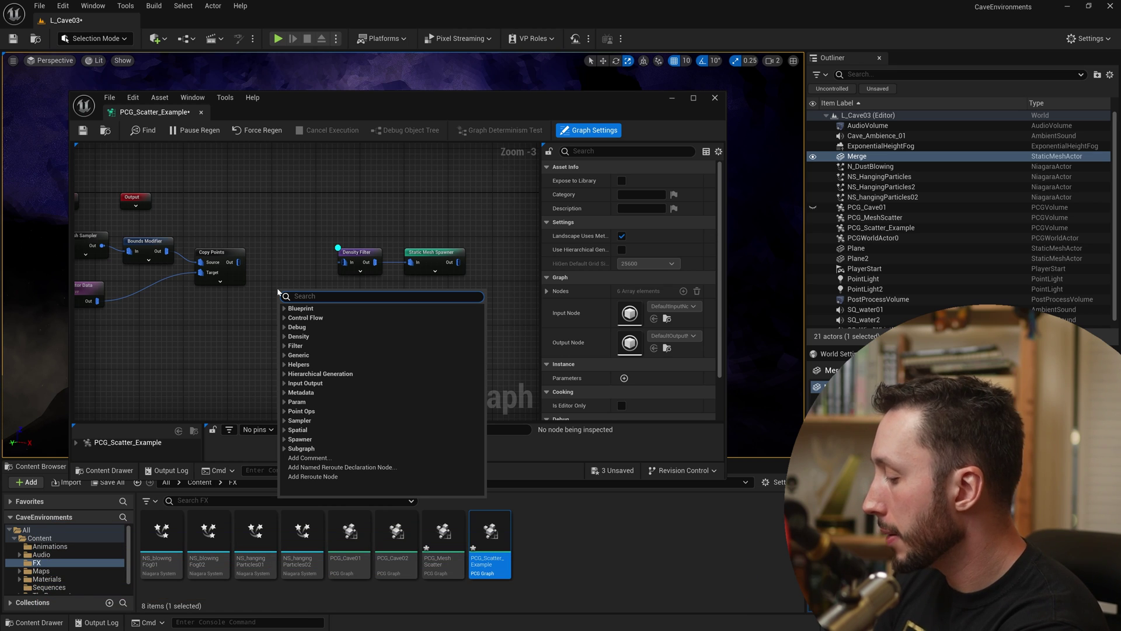
text(exe)
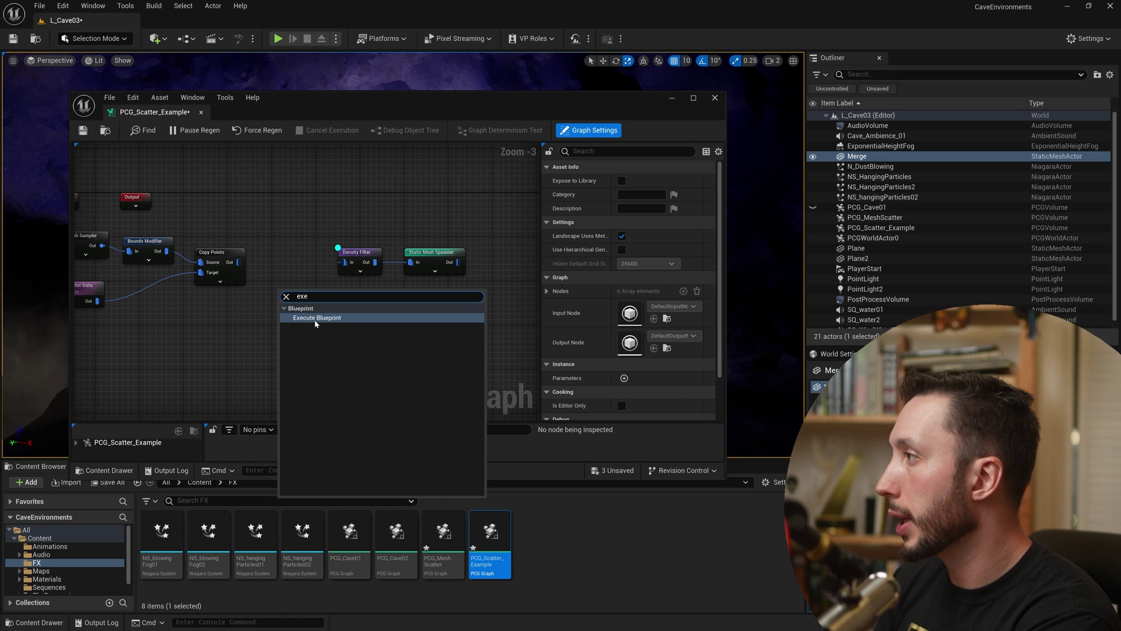
click(316, 317)
drag(295, 295, 231, 260)
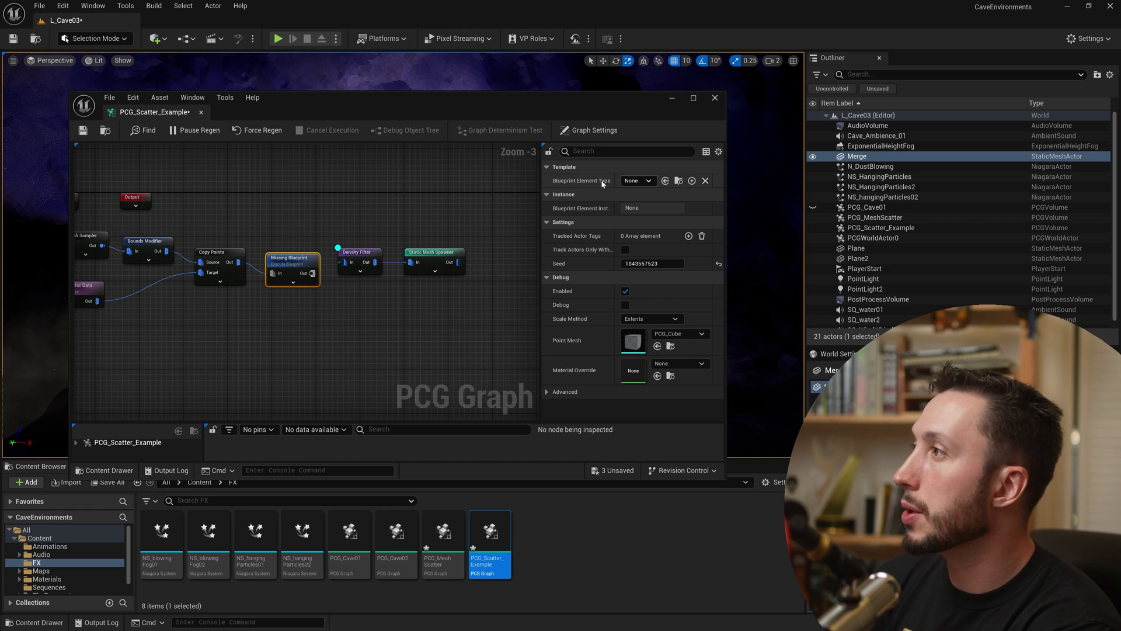
Step: Set the Execute Blueprint node's Blueprint Element Type to HeightToDensity
click(648, 181)
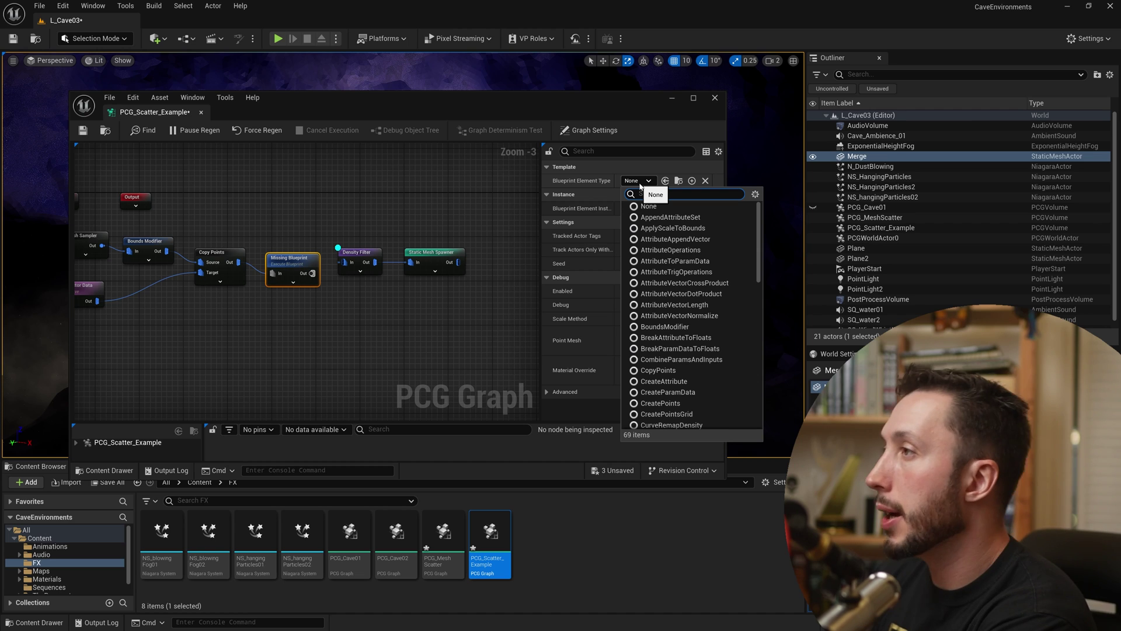
text(height)
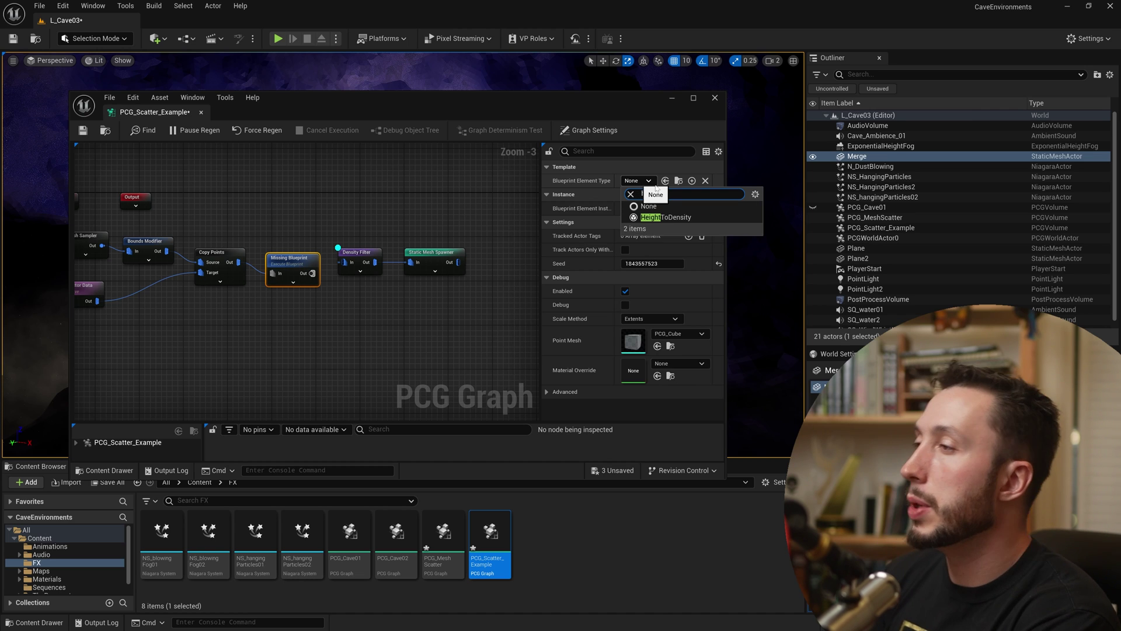
click(685, 218)
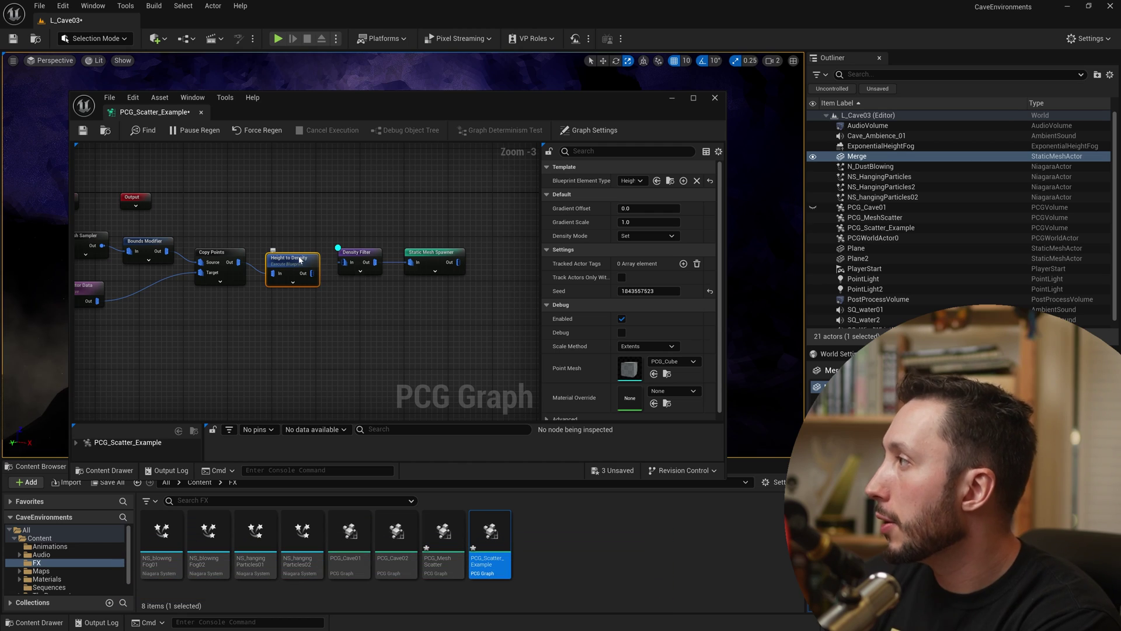
Step: Switch the debug display from Density Filter to Height to Density and check the points in the cave
click(374, 256)
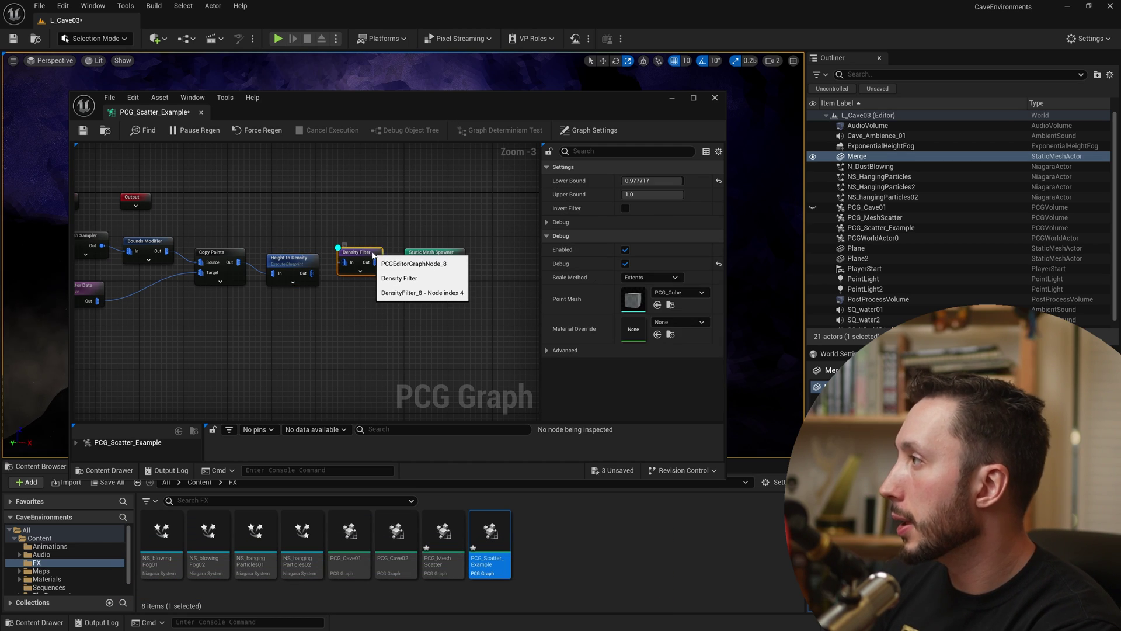
click(292, 260)
key(d)
drag(456, 113, 492, 379)
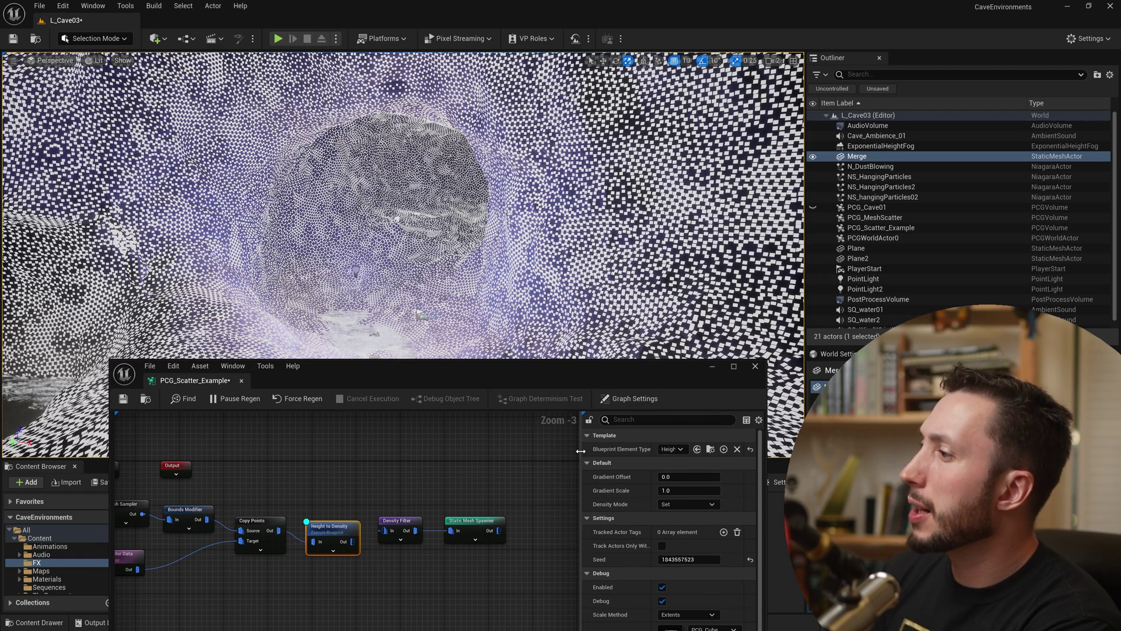
Step: Set the Height to Density gradient offset to 100 and check the points in the cave
drag(582, 452, 502, 408)
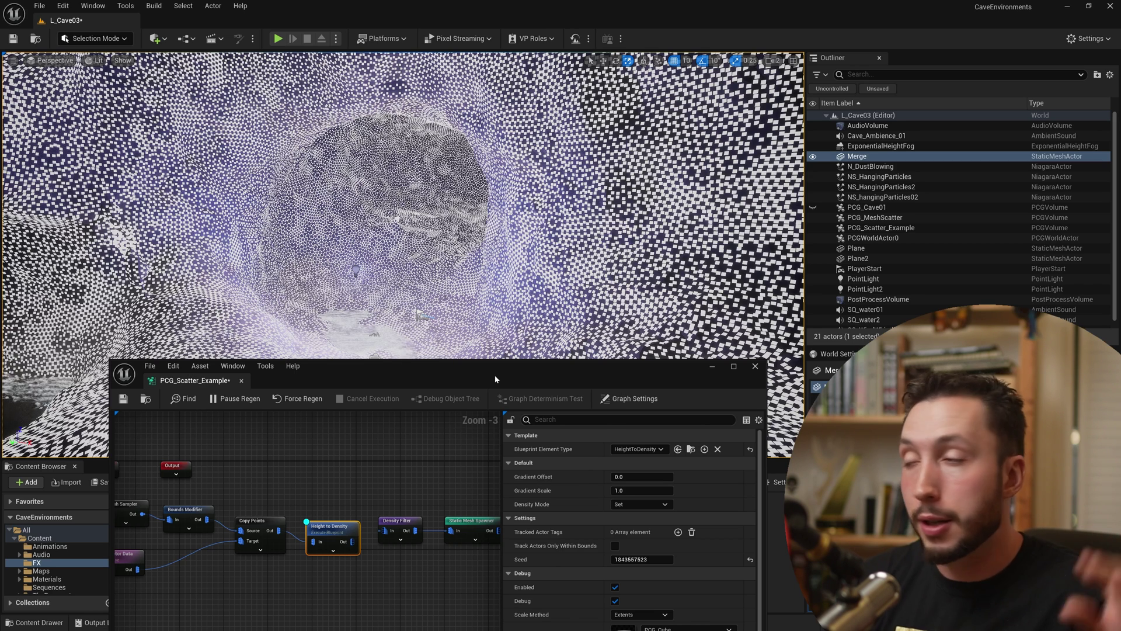
drag(495, 379, 398, 265)
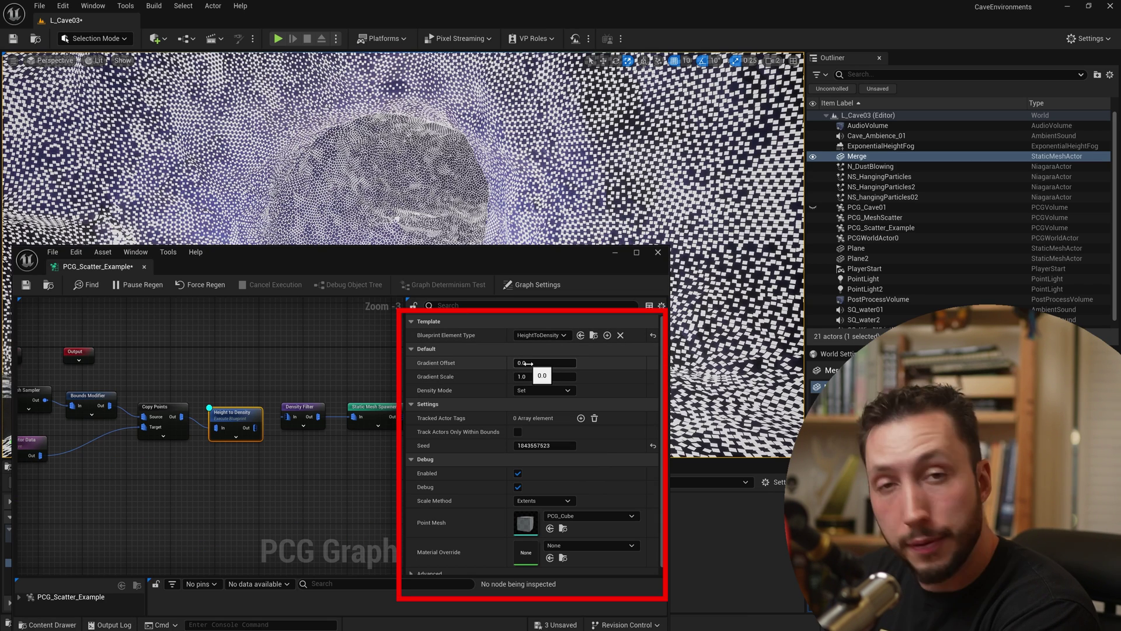
key(Return)
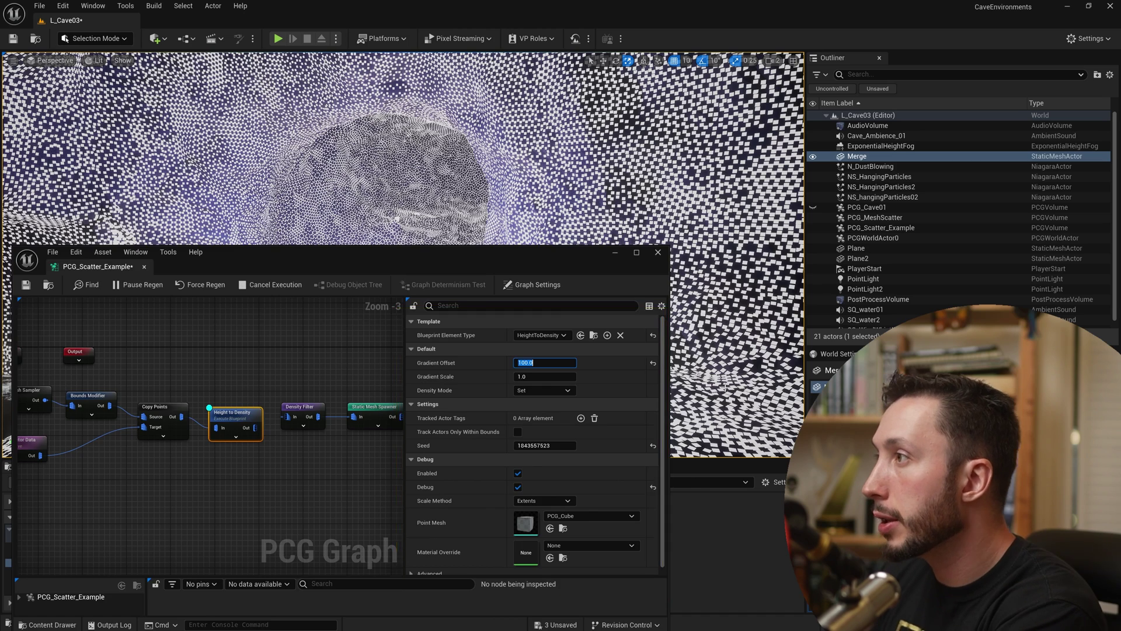
drag(351, 253, 374, 435)
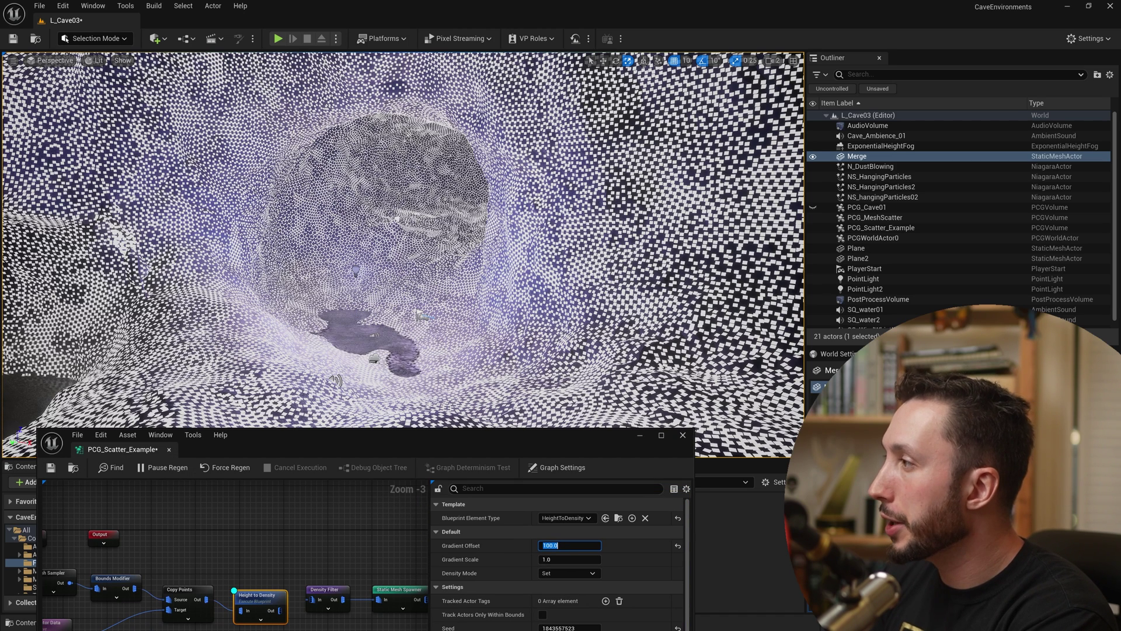
Step: Set the Height to Density gradient offset to 1000
drag(465, 436, 401, 171)
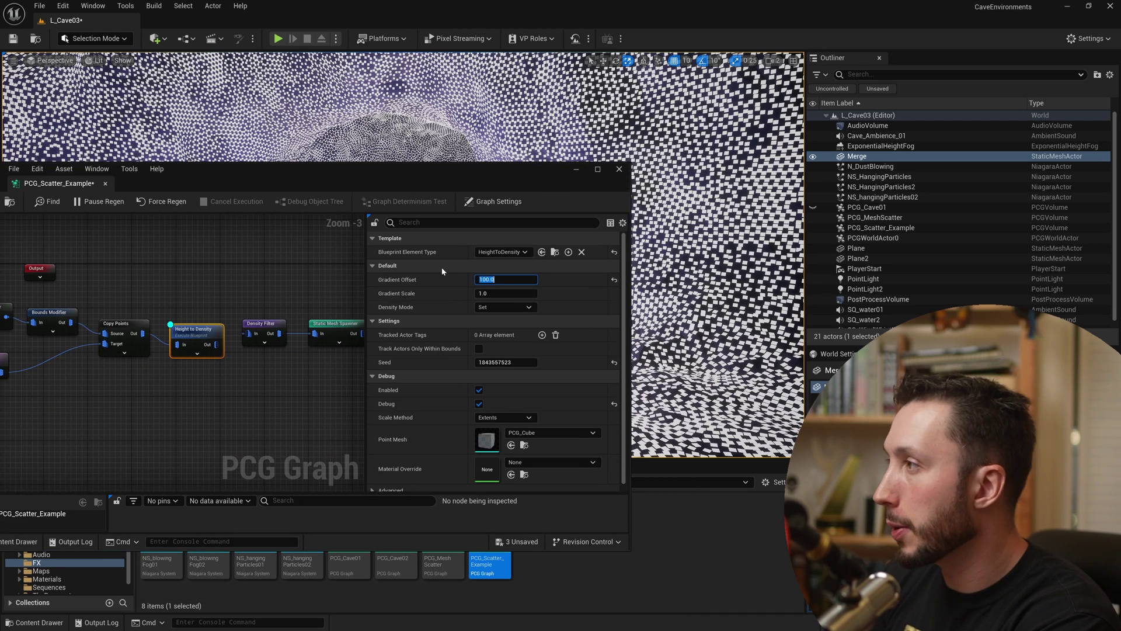
text(1000)
key(Return)
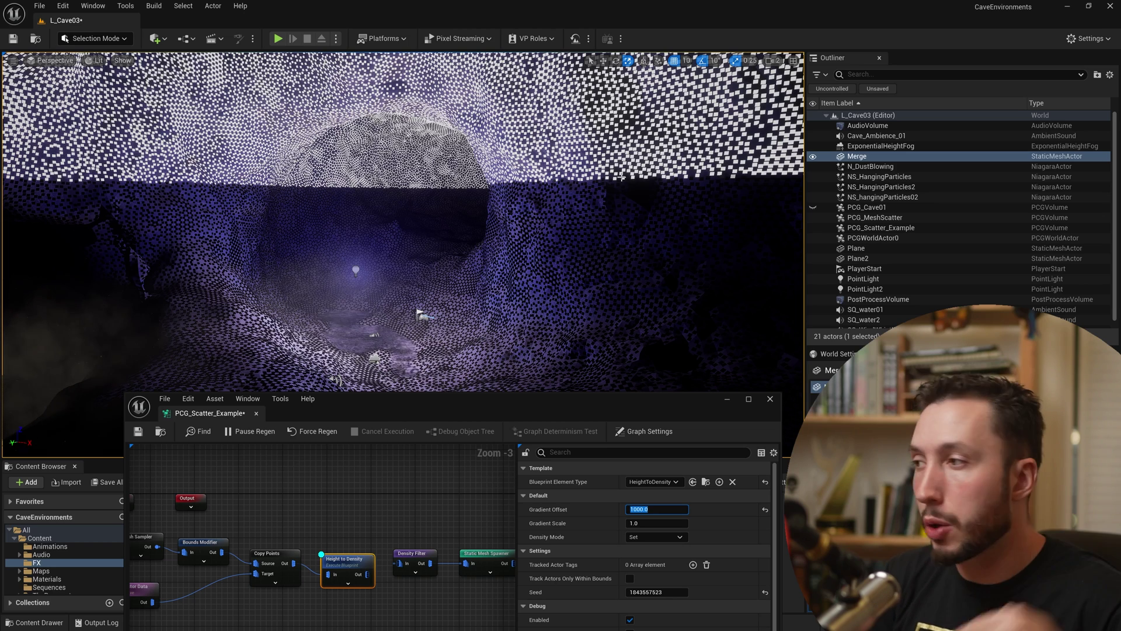
Step: Set the Height to Density gradient scale to 100
drag(504, 407, 384, 152)
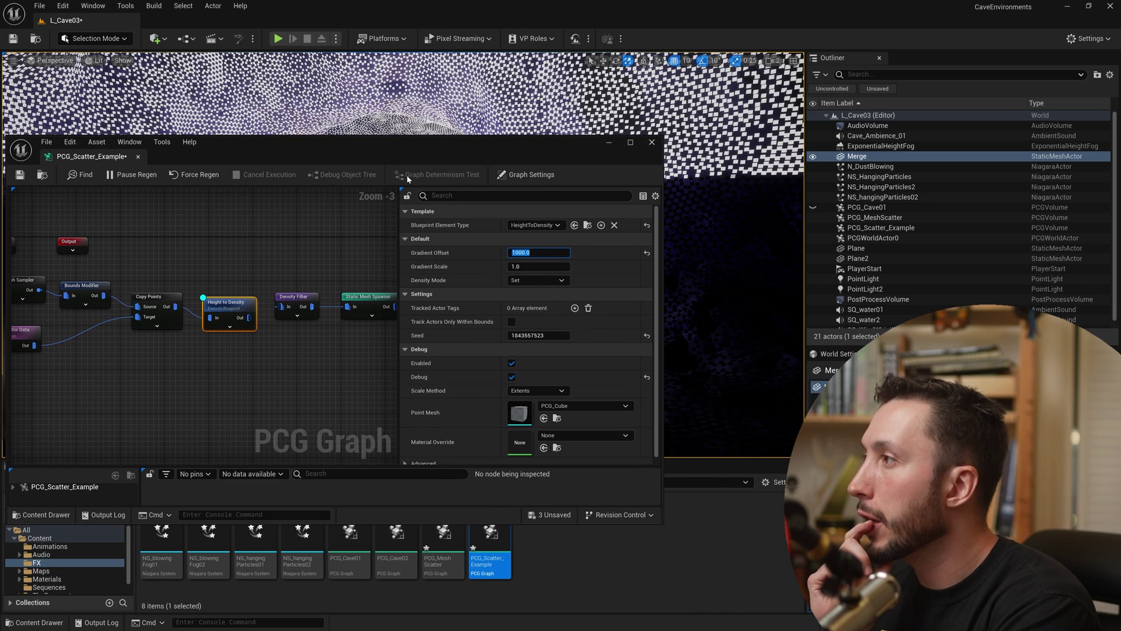
click(536, 267)
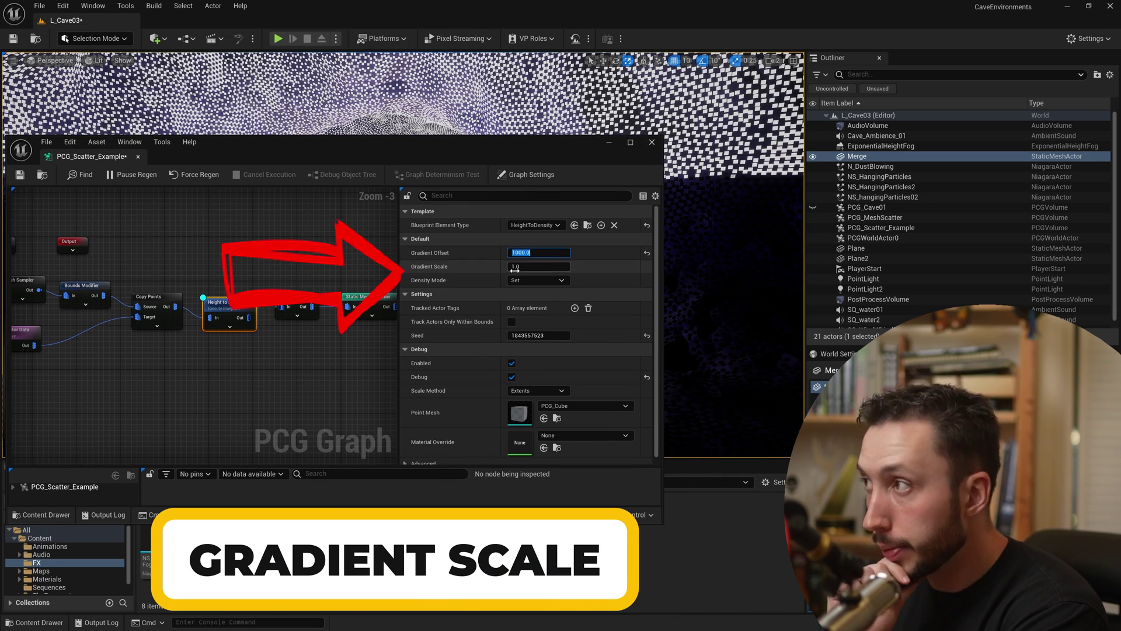
text(100)
key(Return)
drag(488, 143, 485, 166)
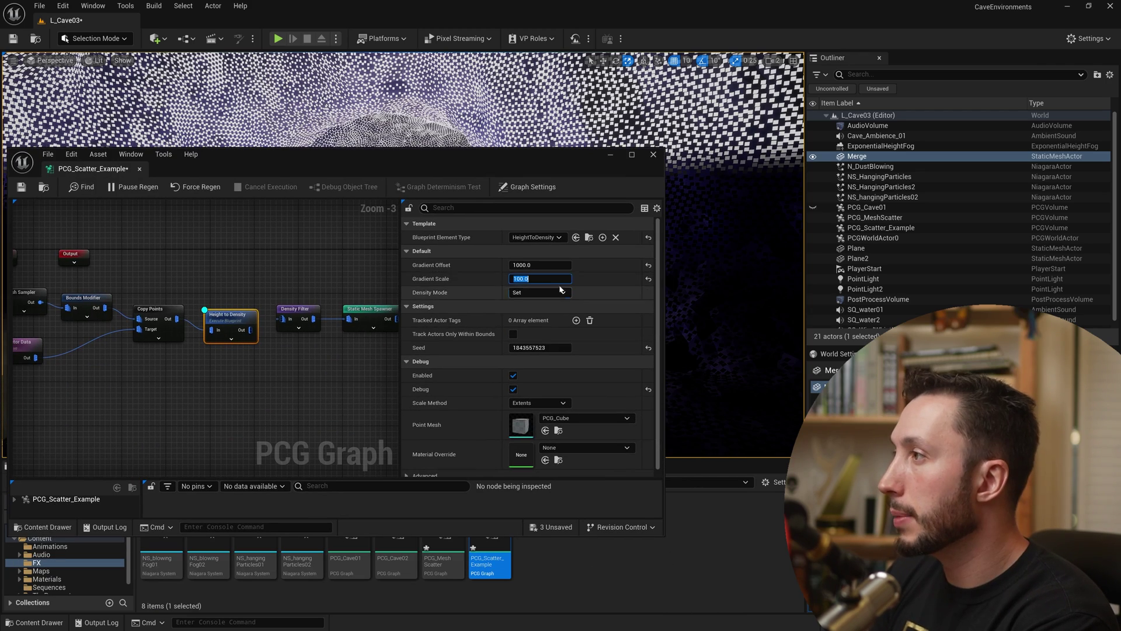
Step: Set the Height to Density gradient scale to 1000 and check the falloff in the cave
text(1000)
key(Return)
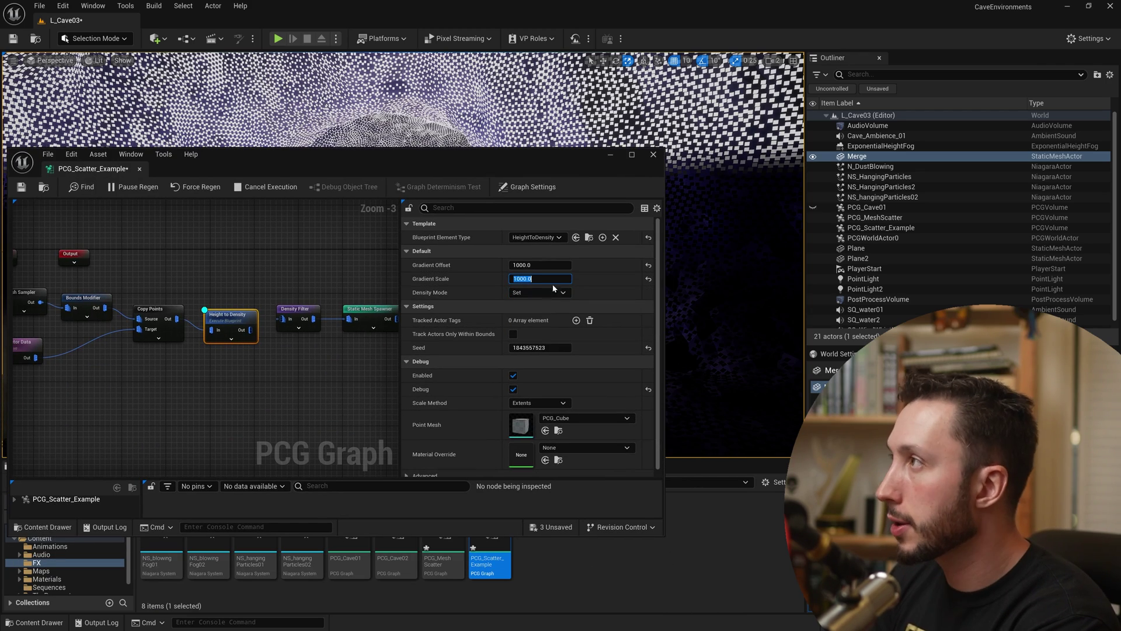
drag(517, 167, 573, 338)
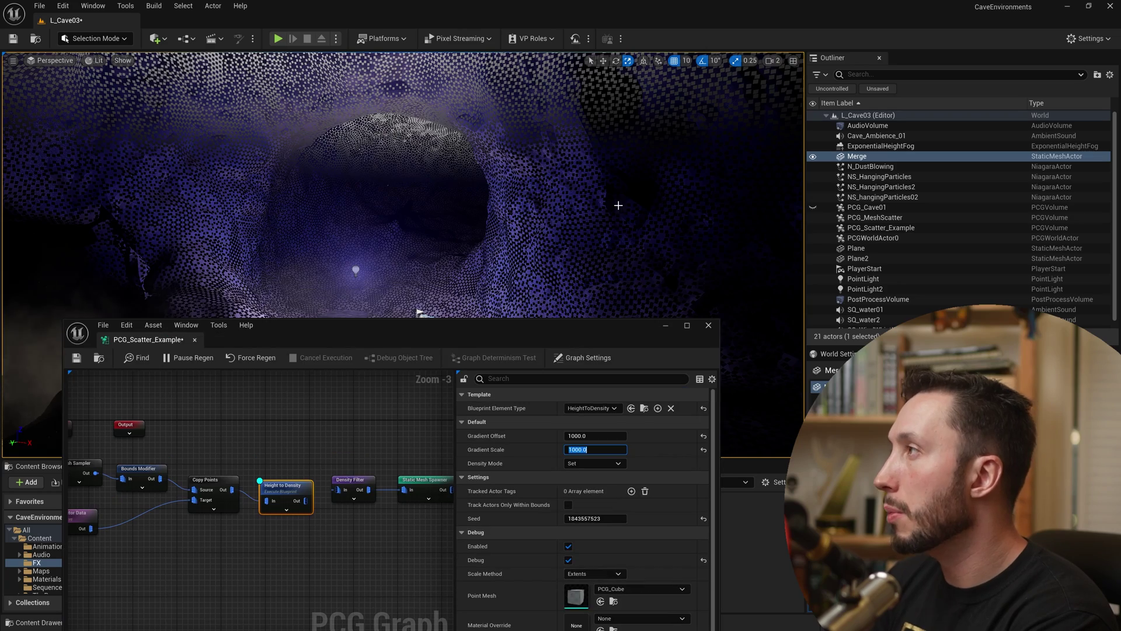
Step: Set the Height to Density gradient offset to 700 and check the point falloff in the cave
mouse_move(618, 200)
right_down()
mouse_move(610, 176)
mouse_move(616, 202)
right_up()
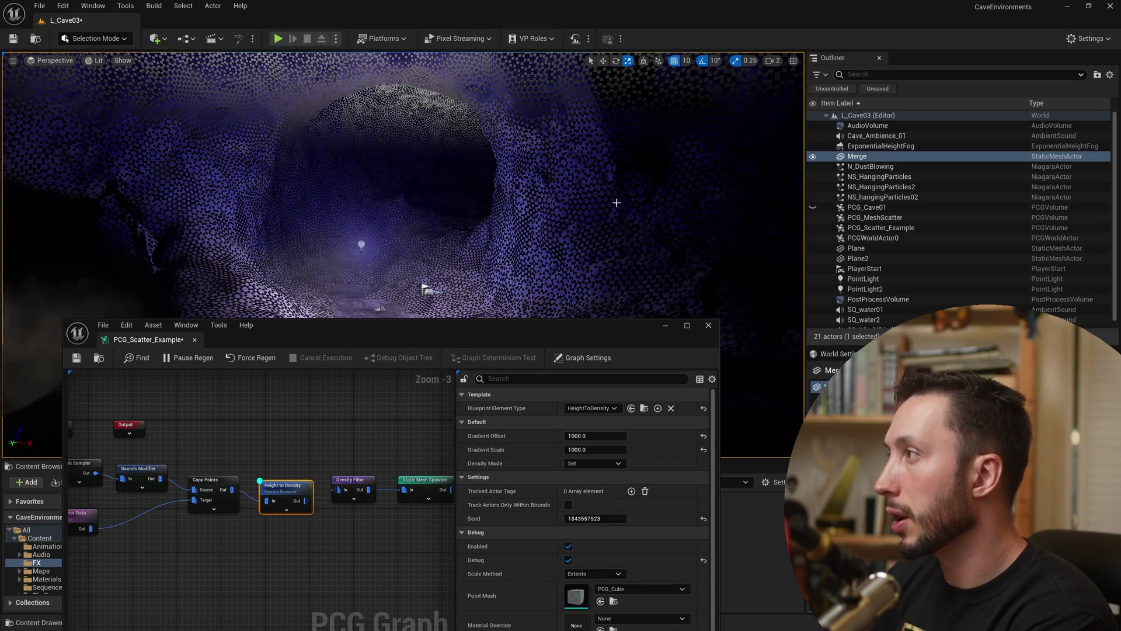
click(583, 435)
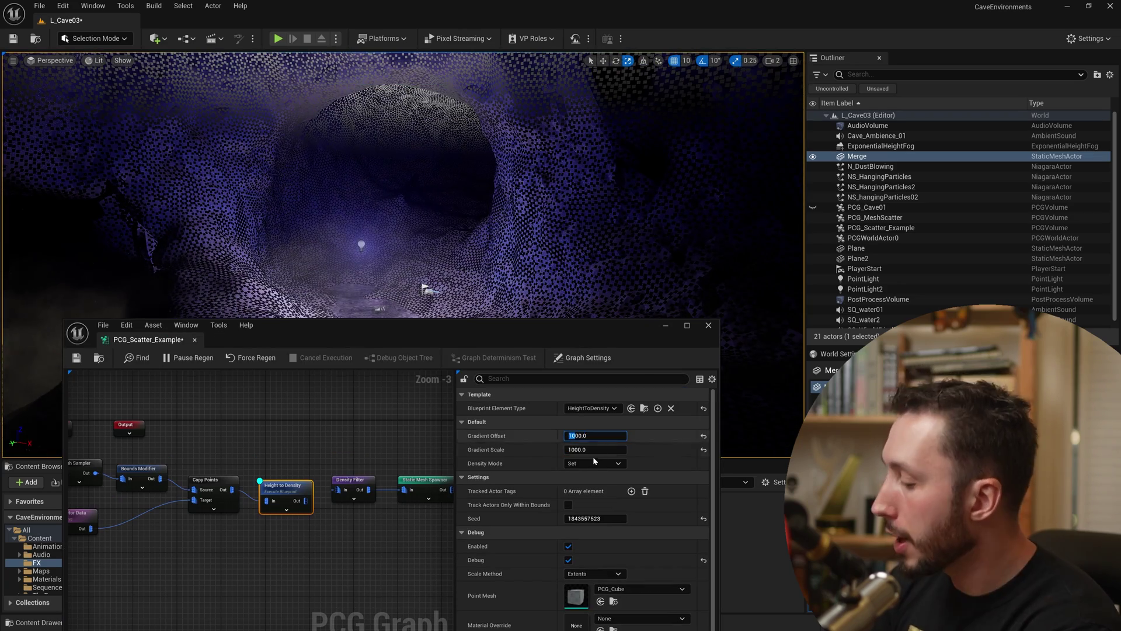
text(700)
key(Return)
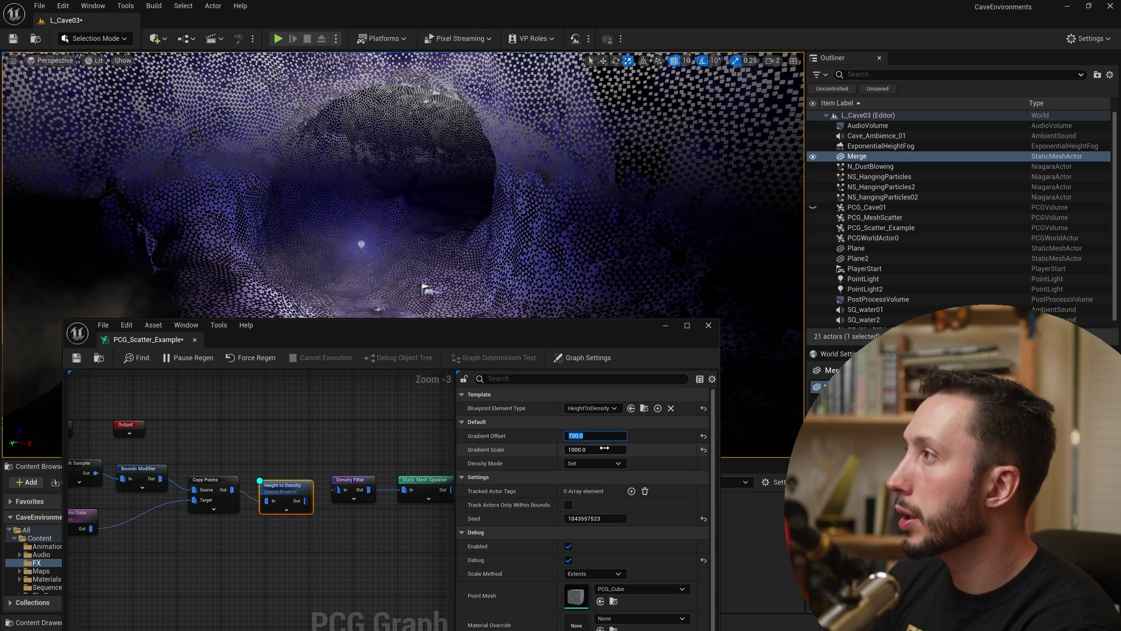
drag(373, 324, 377, 281)
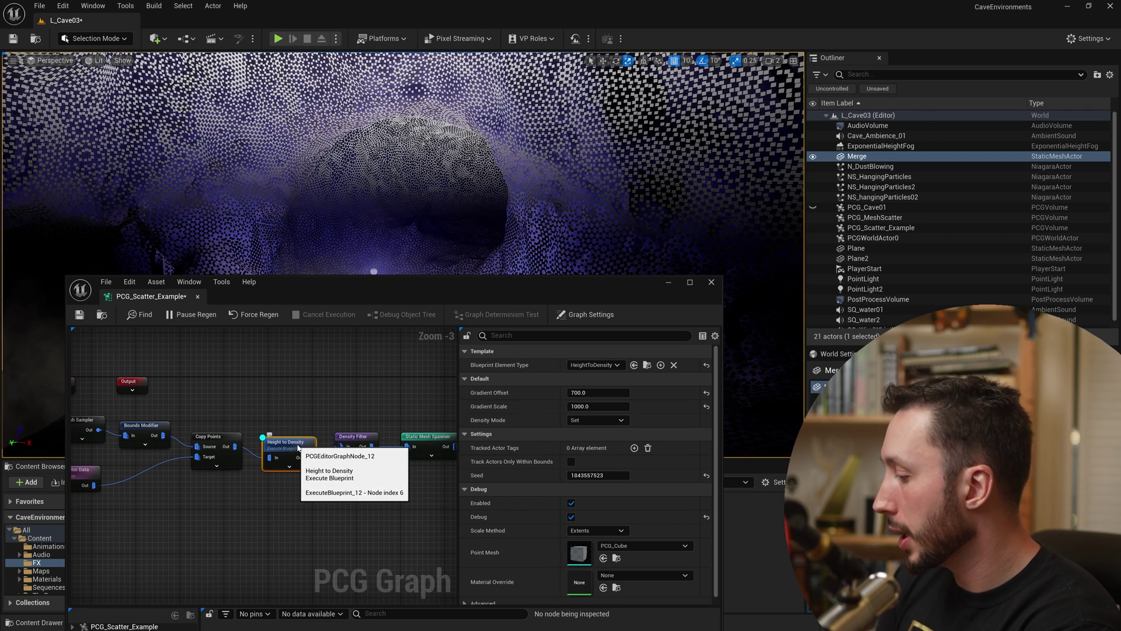
Step: Turn off the Height to Density debug display and connect its output to the Density Filter's input
key(d)
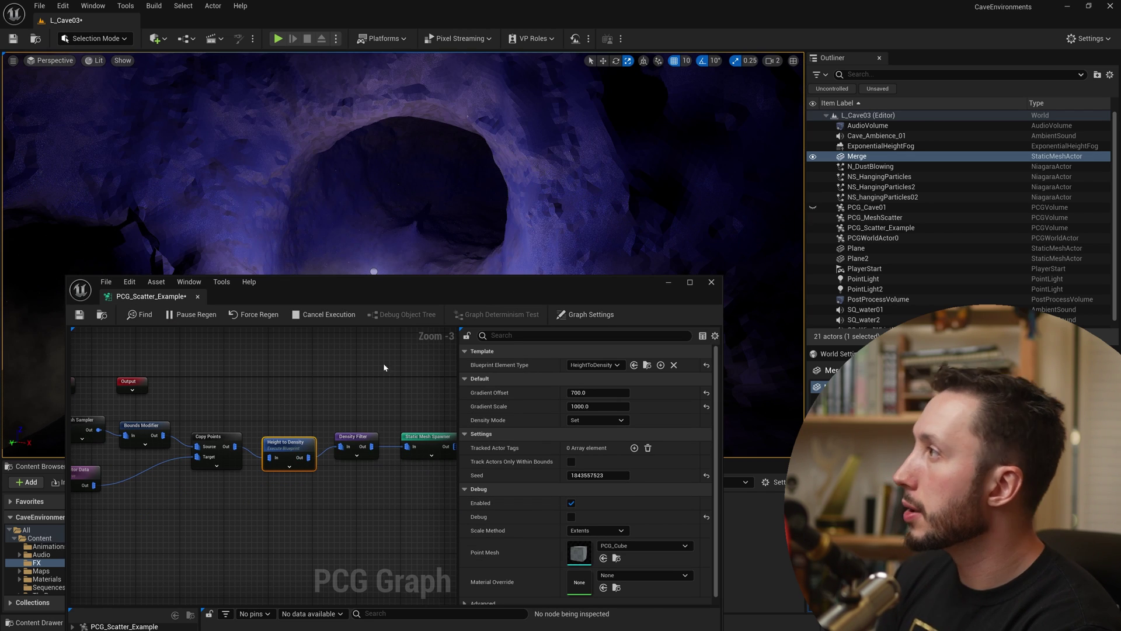
drag(409, 283, 364, 199)
click(308, 353)
drag(552, 281, 562, 280)
drag(409, 197, 467, 377)
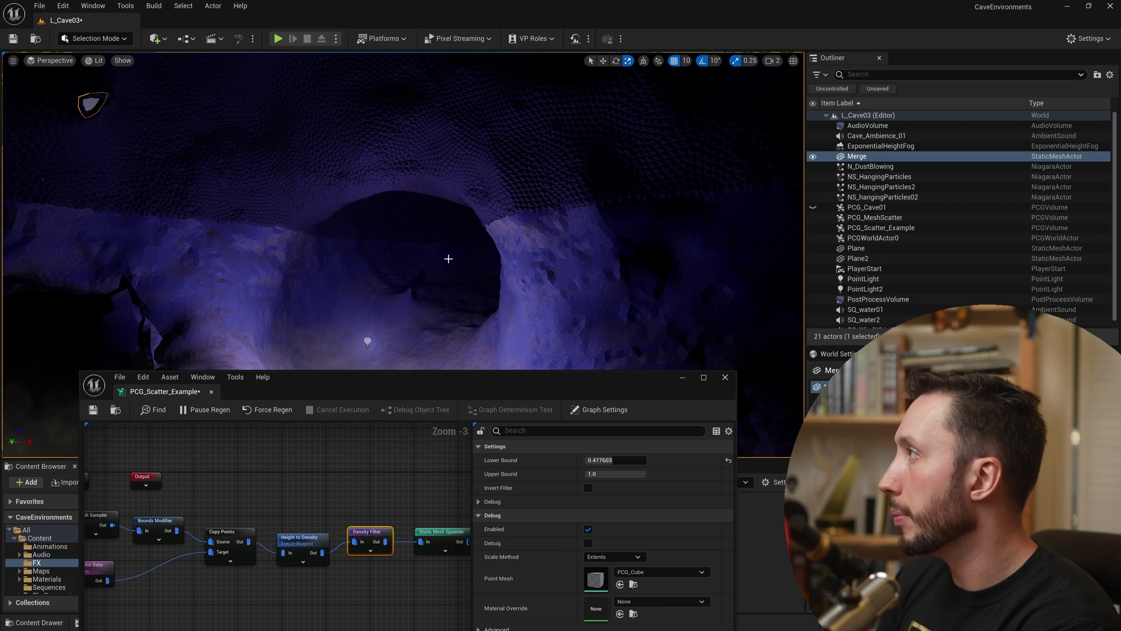
Step: Disable the Static Mesh Spawner and turn on the debug display of the Density Filter
click(441, 532)
key(e)
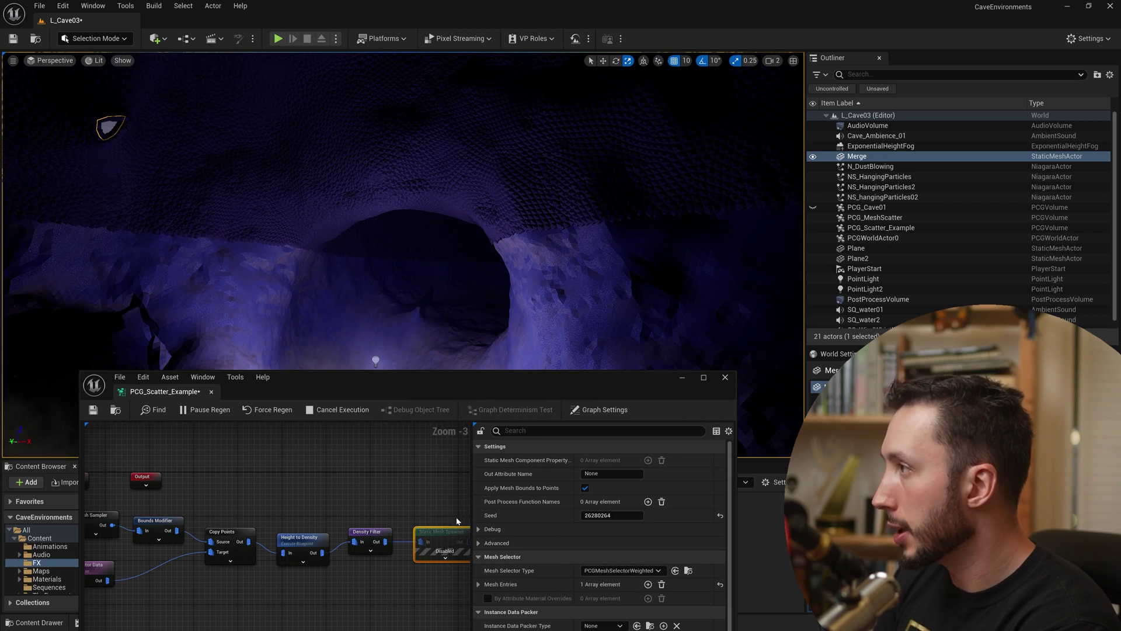
click(366, 532)
key(d)
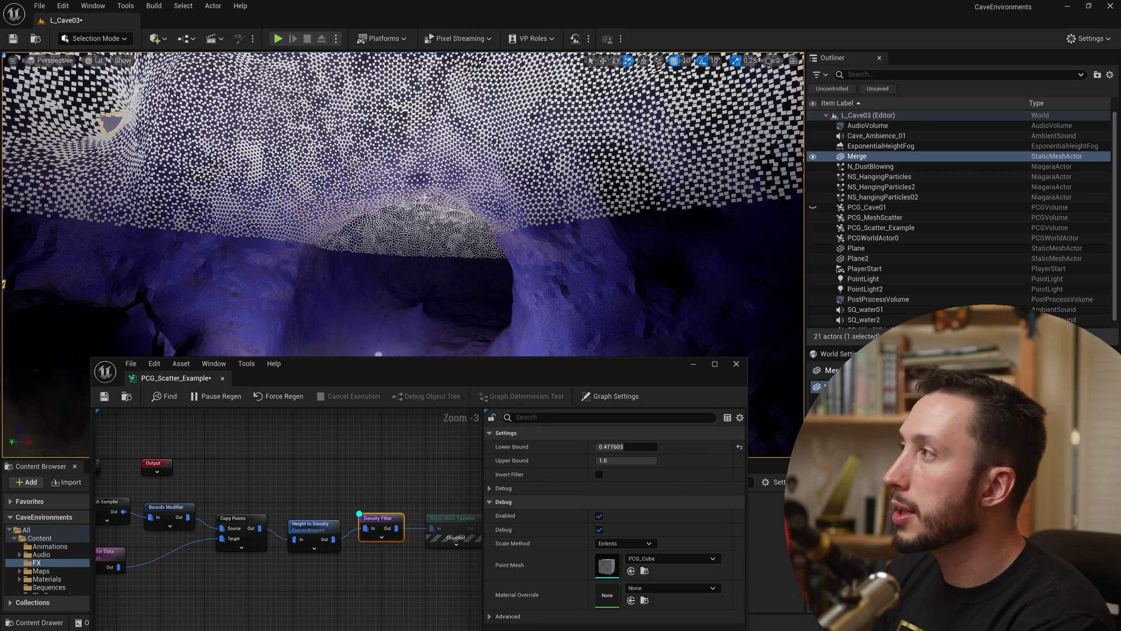
Step: Raise the Density Filter's lower bound to 0.69246 and invert the filter
drag(621, 446, 639, 446)
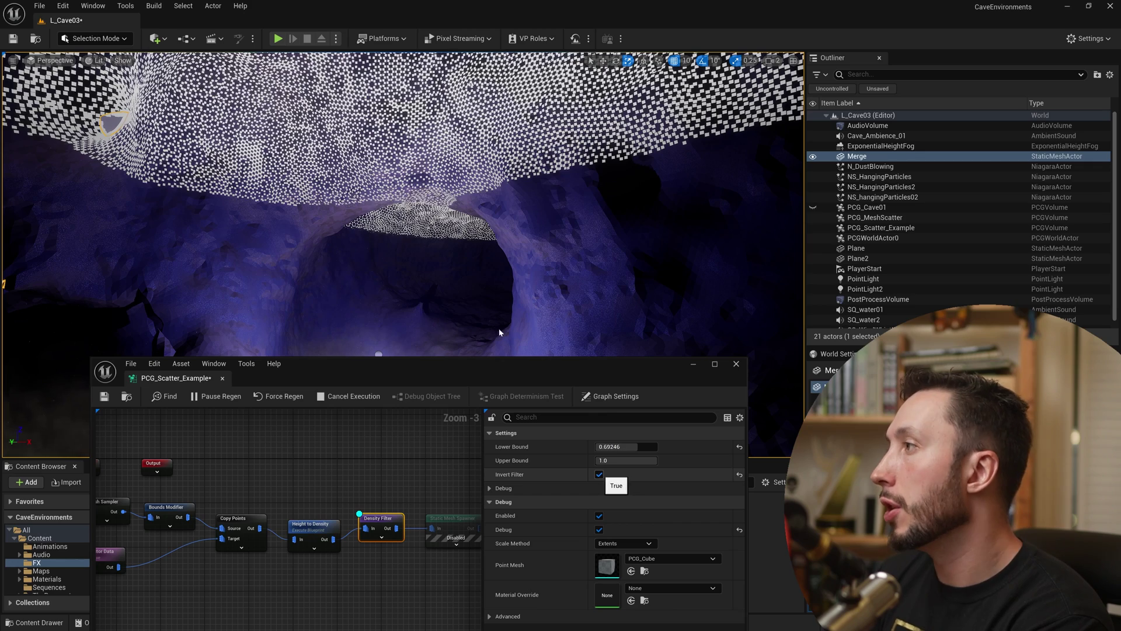
click(599, 474)
drag(446, 365, 445, 496)
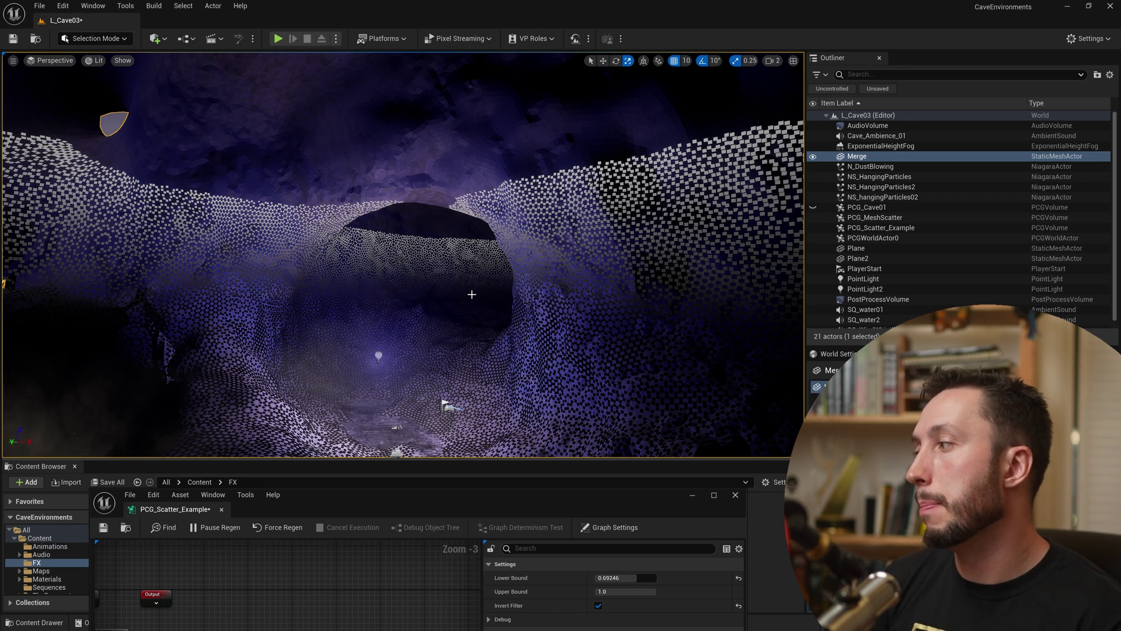
Step: Set the Height to Density gradient offset to 500 and the gradient scale to 5000
drag(508, 511, 463, 188)
click(265, 331)
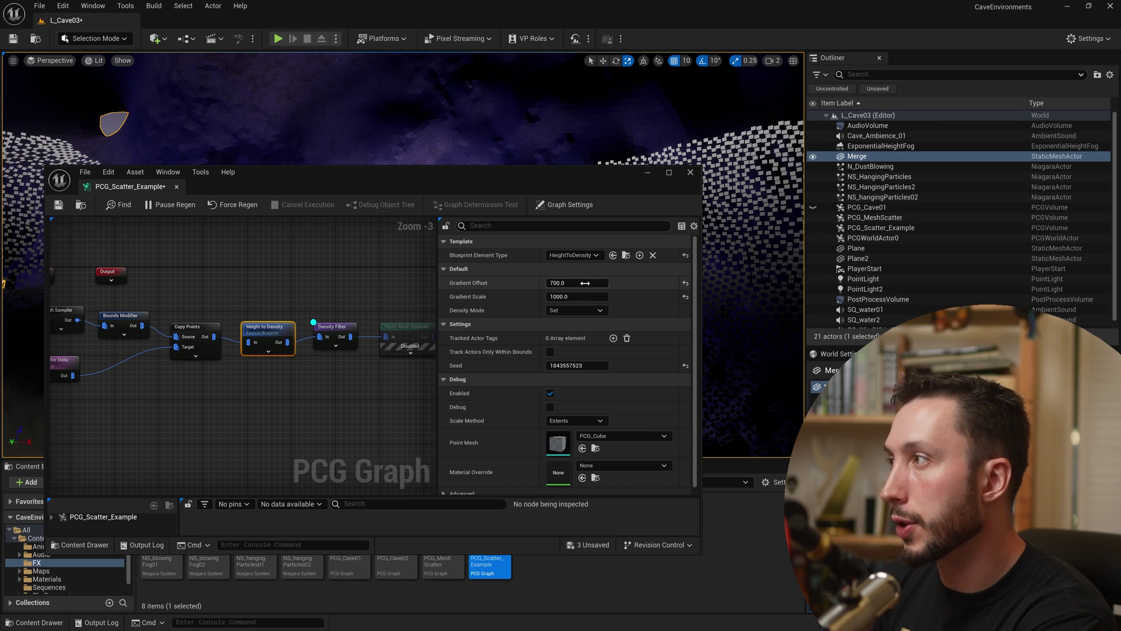
click(555, 283)
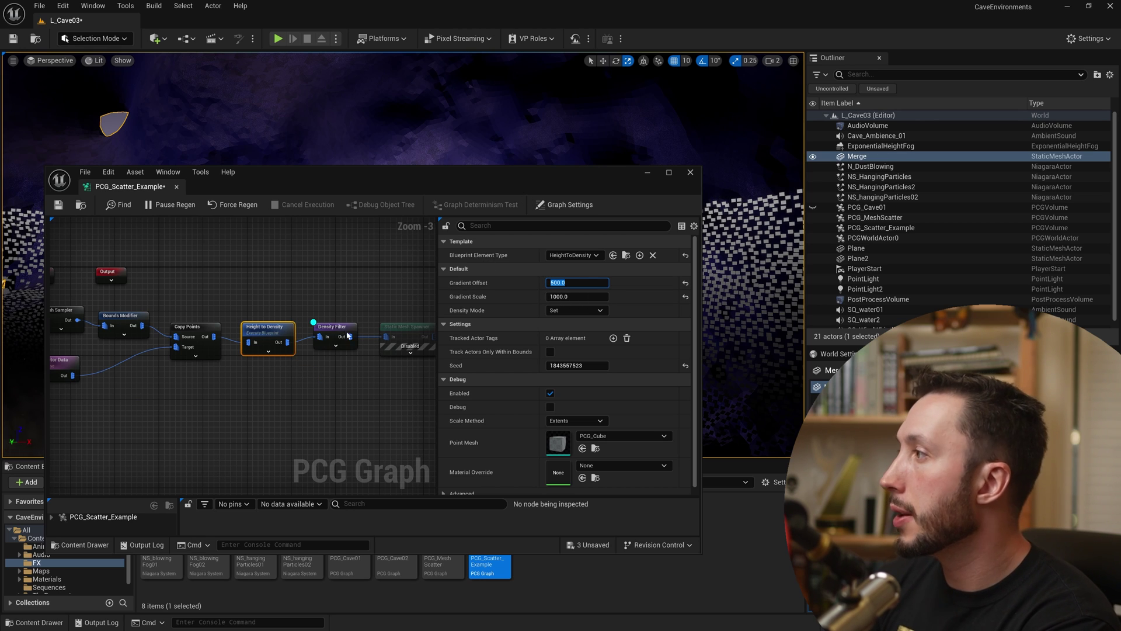
click(552, 297)
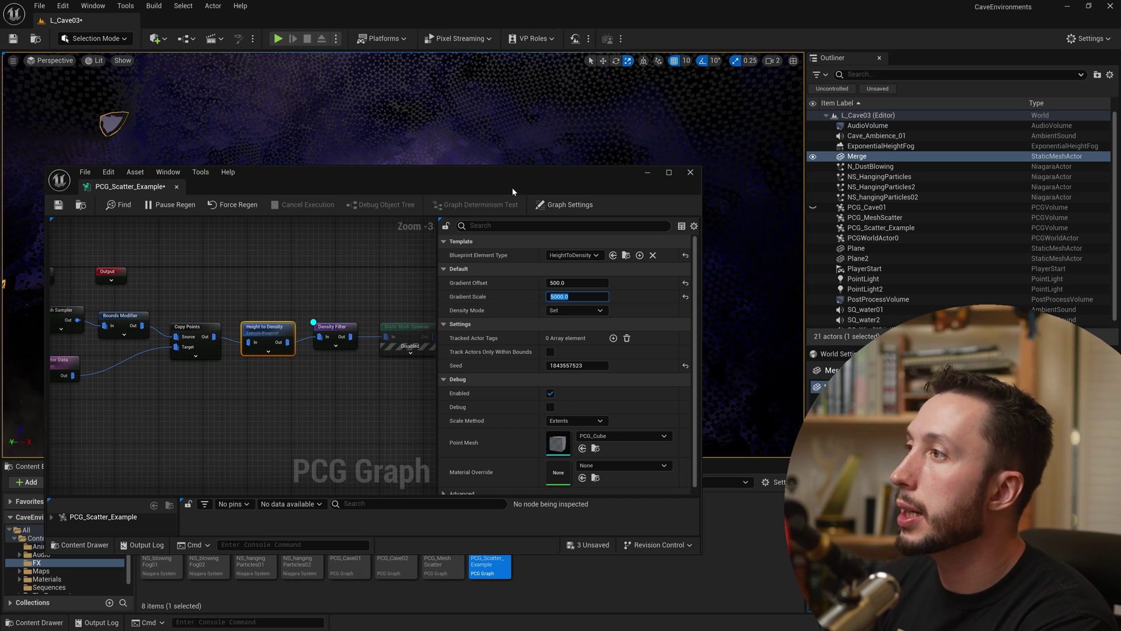
drag(489, 174, 492, 288)
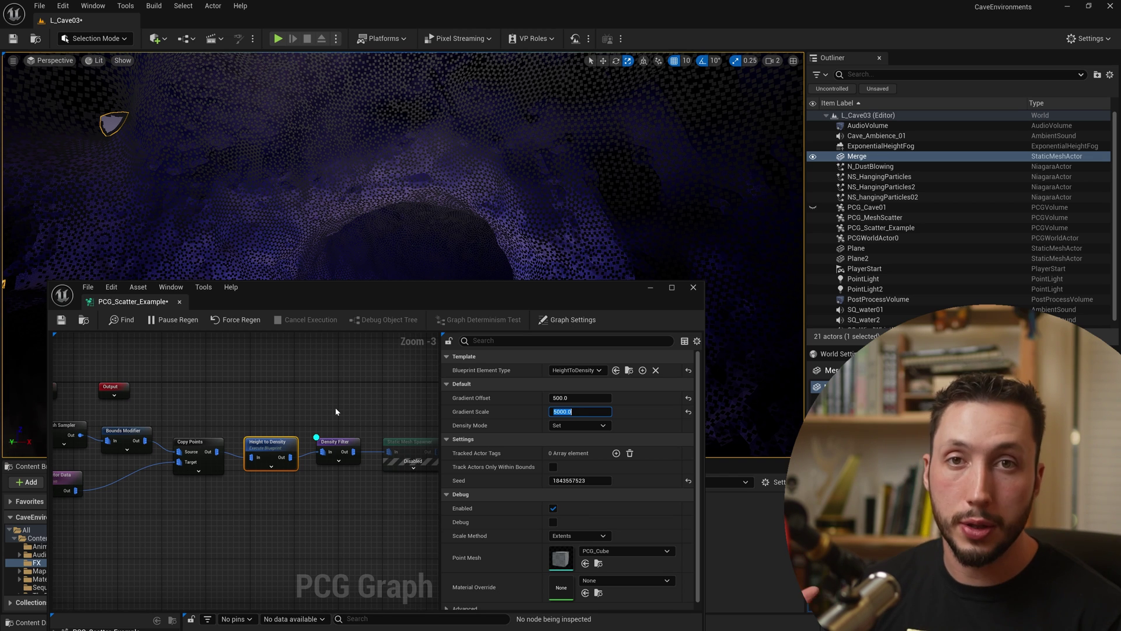
Step: Delete the Height to Density node and add a Normal To Density node fed by the Copy Points output
right_drag(335, 408, 333, 350)
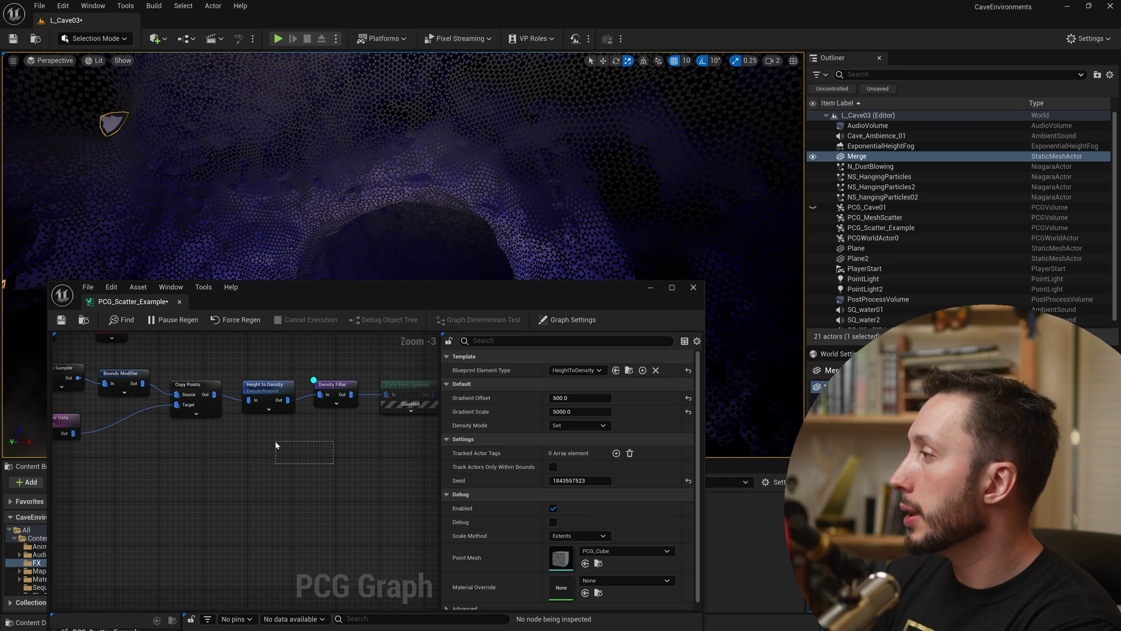
mouse_move(272, 439)
mouse_down()
mouse_move(270, 395)
mouse_move(259, 421)
mouse_up()
key(Delete)
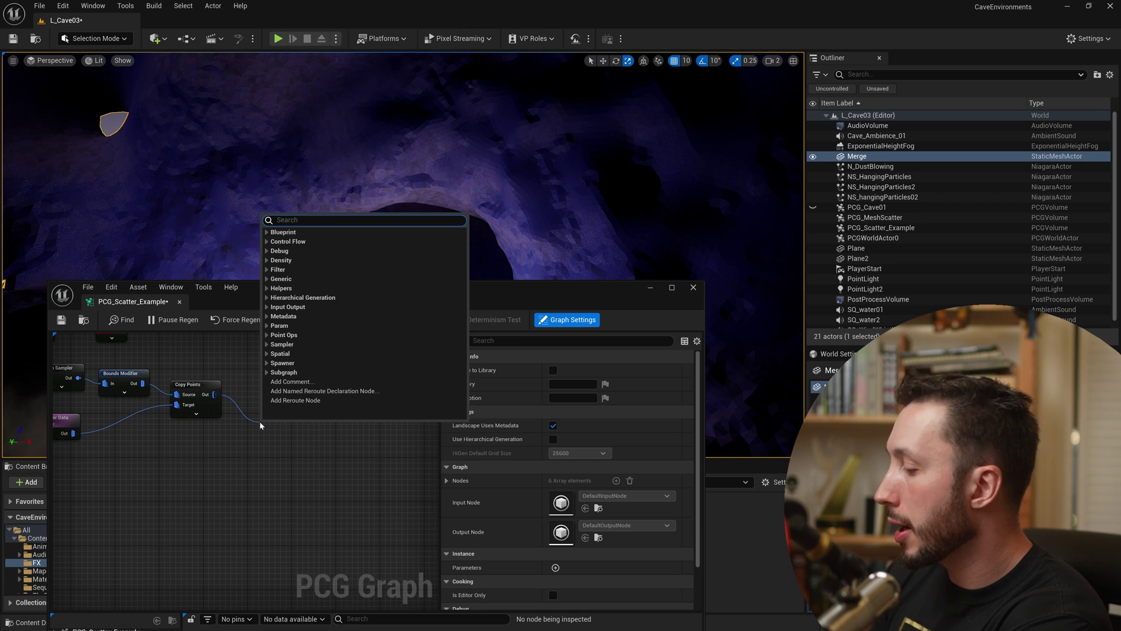
text(normal)
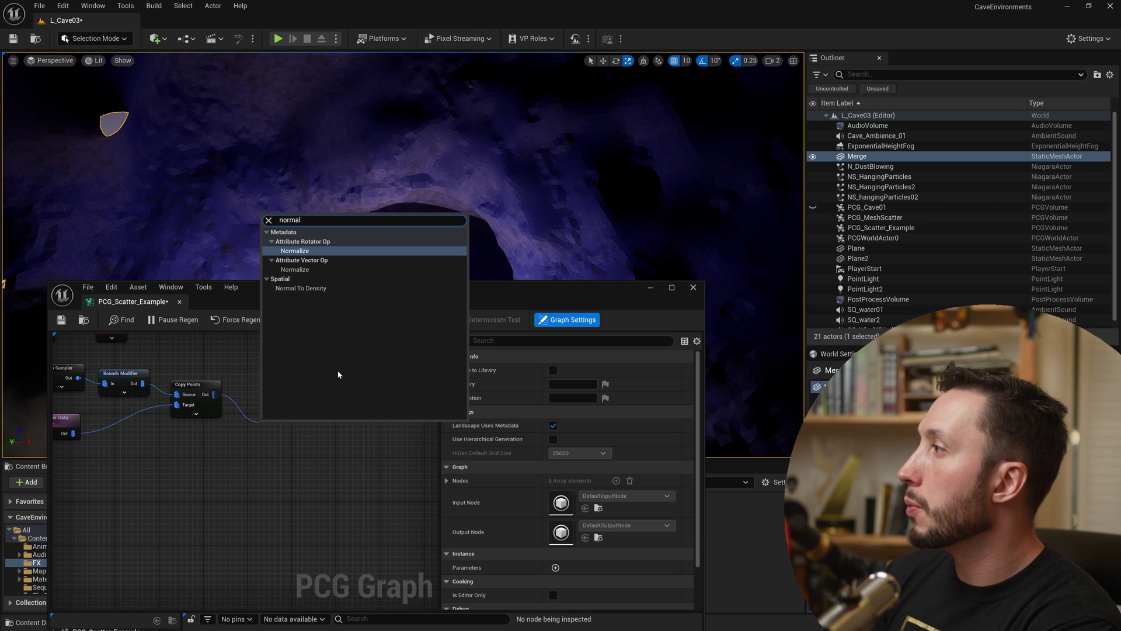
click(318, 289)
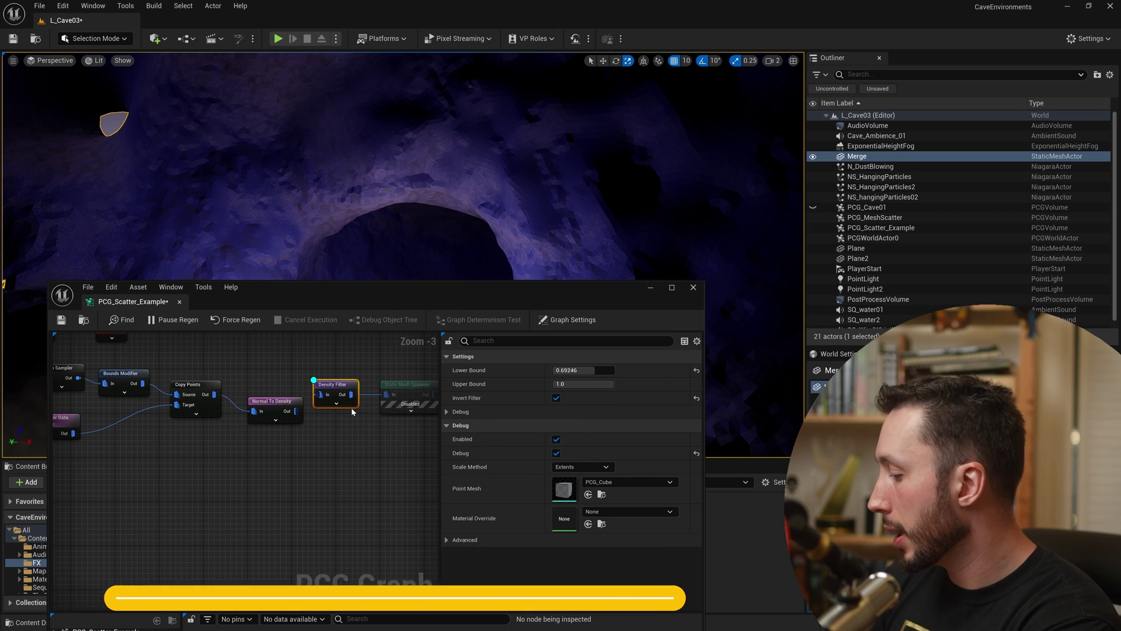
Step: Show the debug points of the Normal To Density node and examine their density across the cave
click(304, 432)
click(270, 404)
key(d)
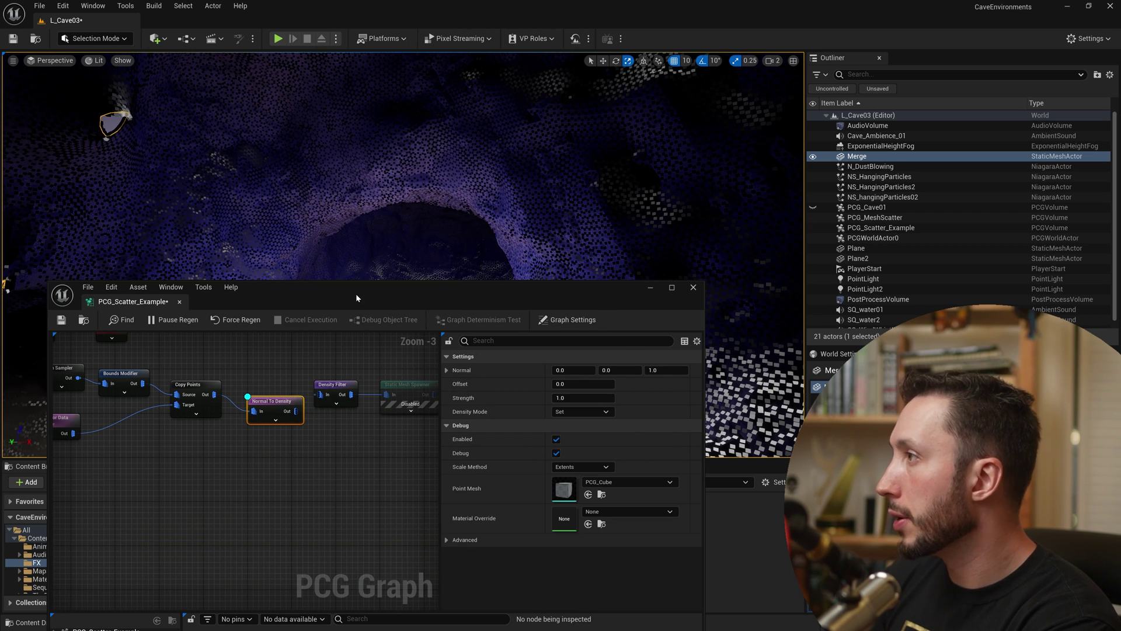
drag(355, 293, 391, 484)
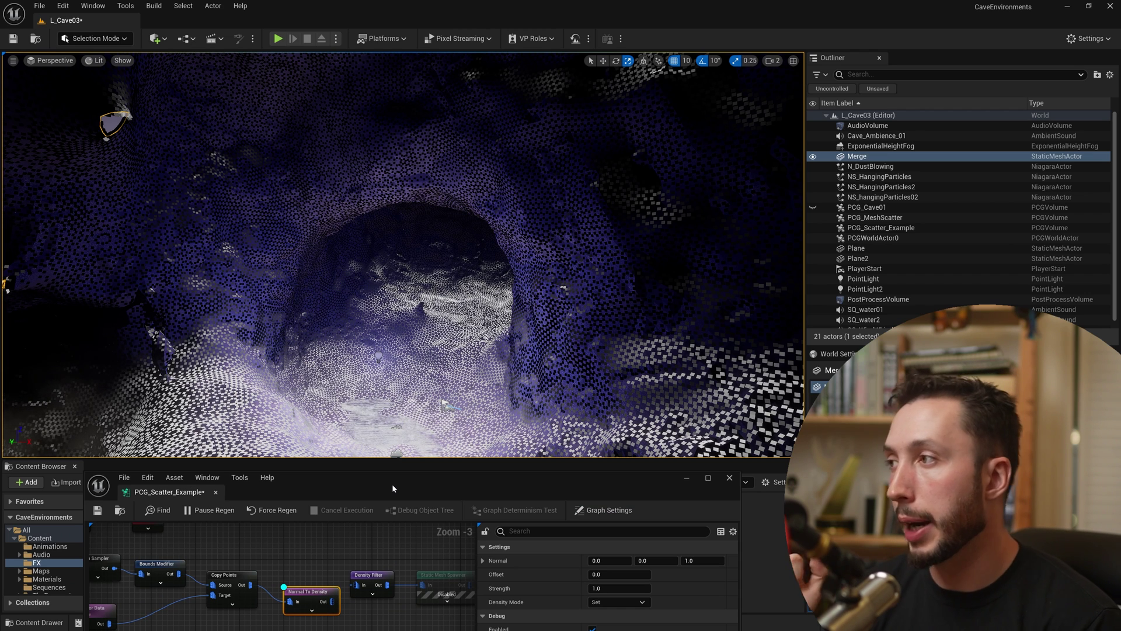
Step: Set the Z component of the Normal To Density normal to -1 and check the cave ceiling
drag(353, 478, 332, 163)
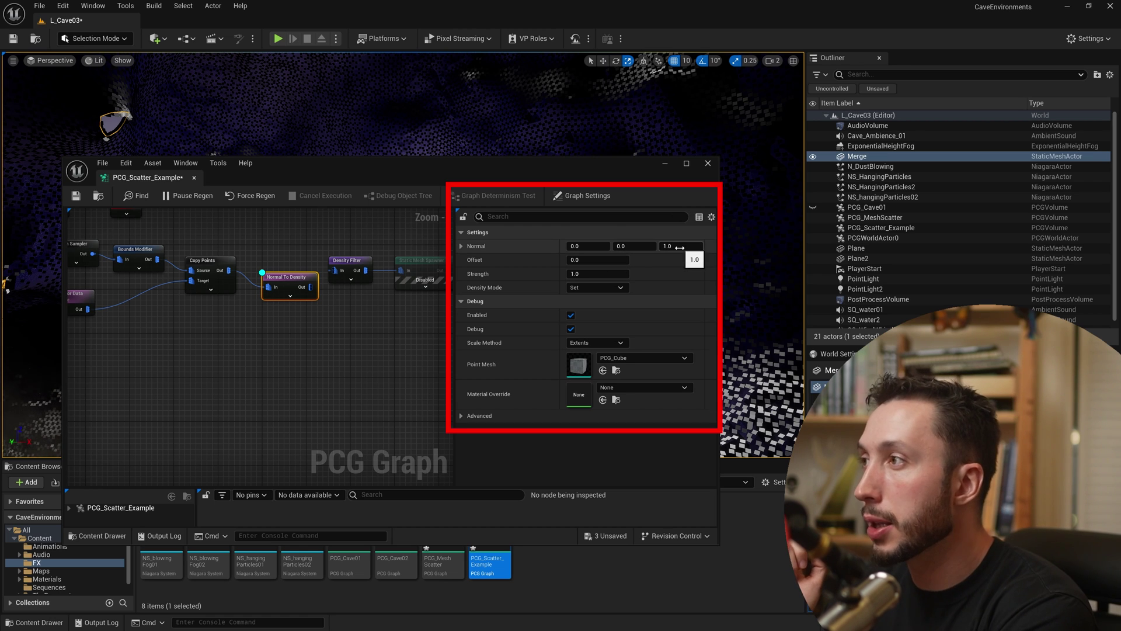
drag(597, 177, 547, 149)
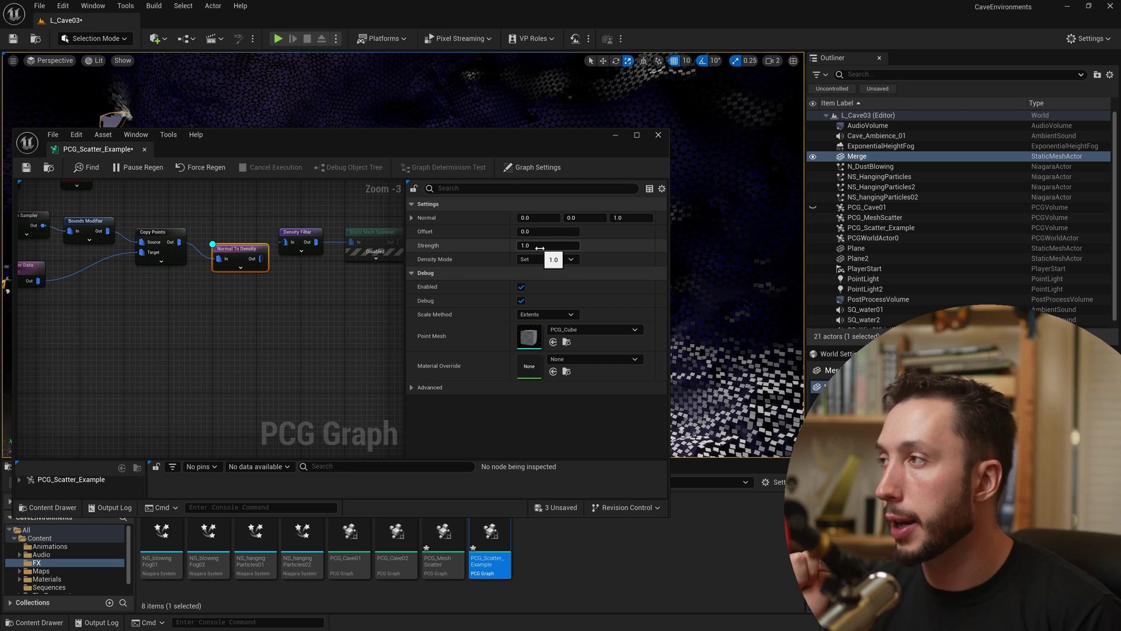
drag(481, 149, 516, 516)
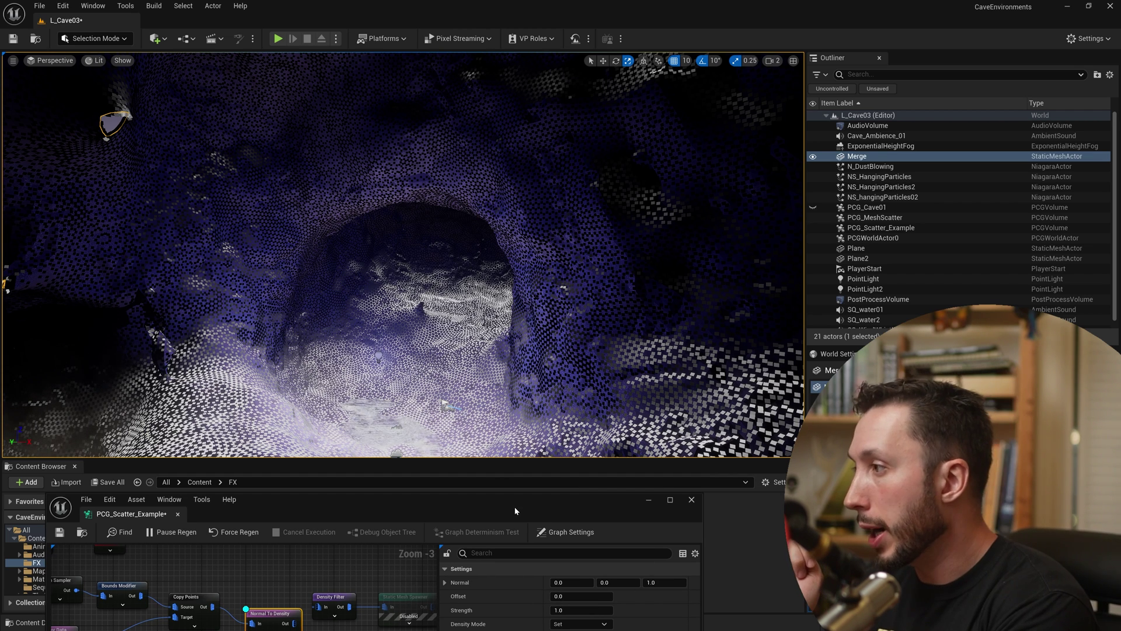
drag(515, 510, 523, 124)
click(660, 196)
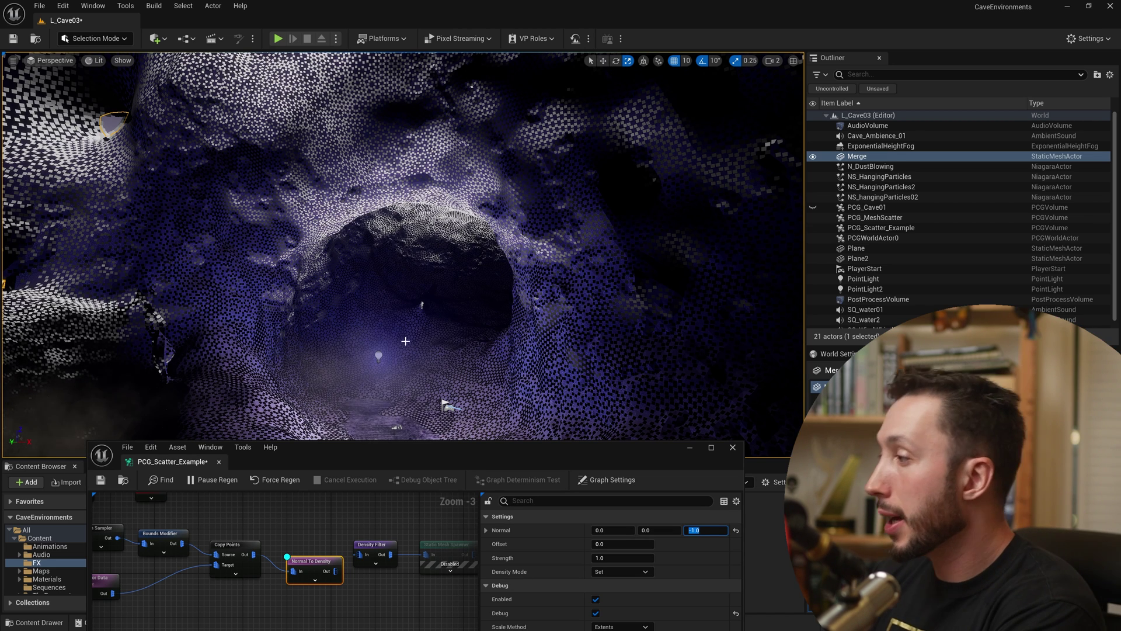
Step: Feed Normal To Density into the debugged Density Filter, set its lower bound to 0.384344 and turn off the inverted filter
drag(328, 573, 362, 558)
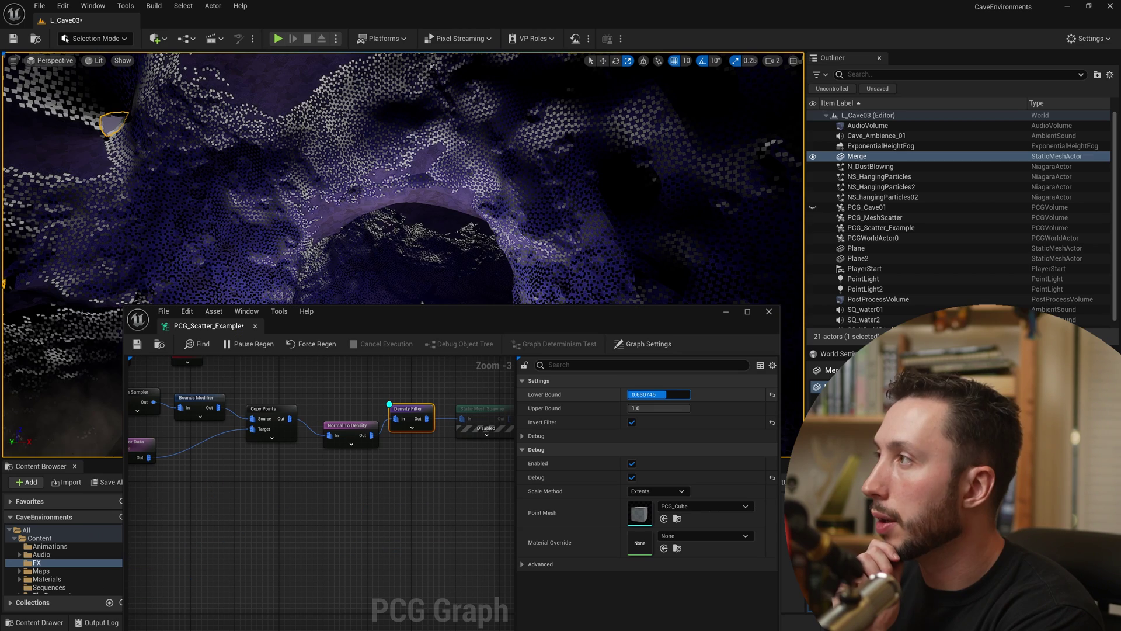
mouse_move(648, 394)
mouse_down()
mouse_move(664, 394)
mouse_move(651, 394)
mouse_up()
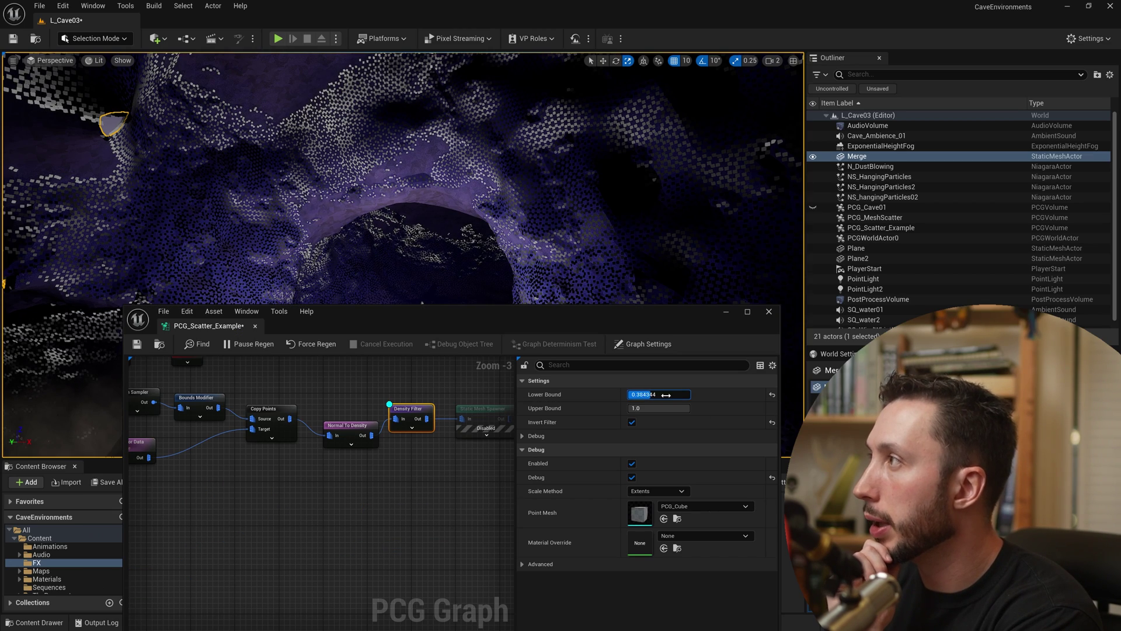
click(631, 421)
drag(502, 311, 468, 476)
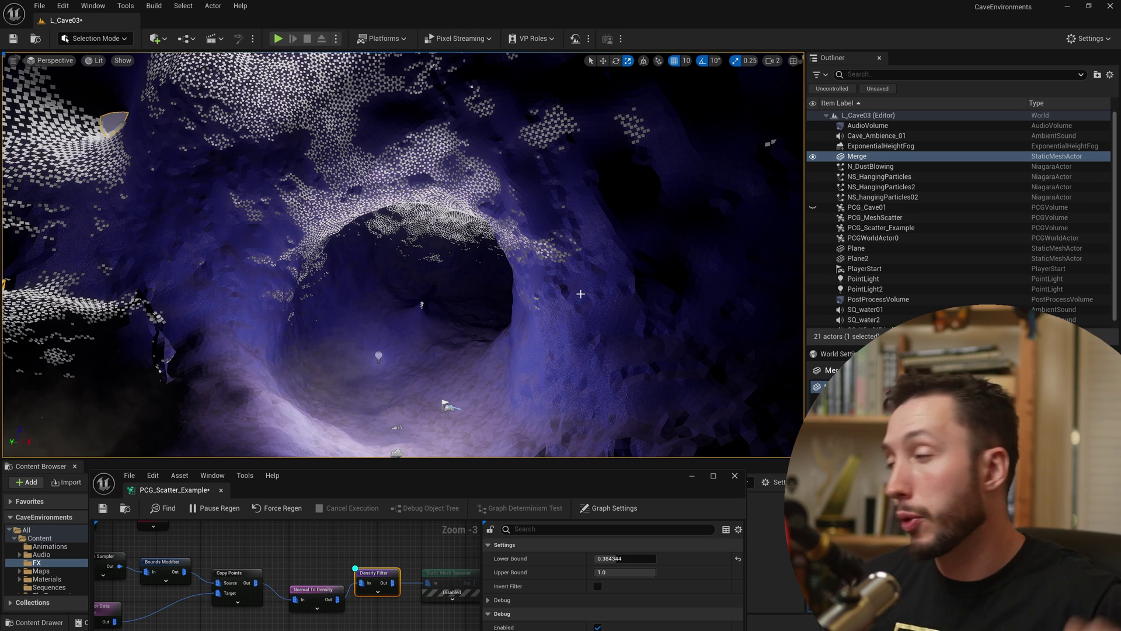
Step: Set the Z component of the Normal To Density normal to 1 and check the filtered points on the cave floor
click(316, 590)
drag(488, 477, 426, 268)
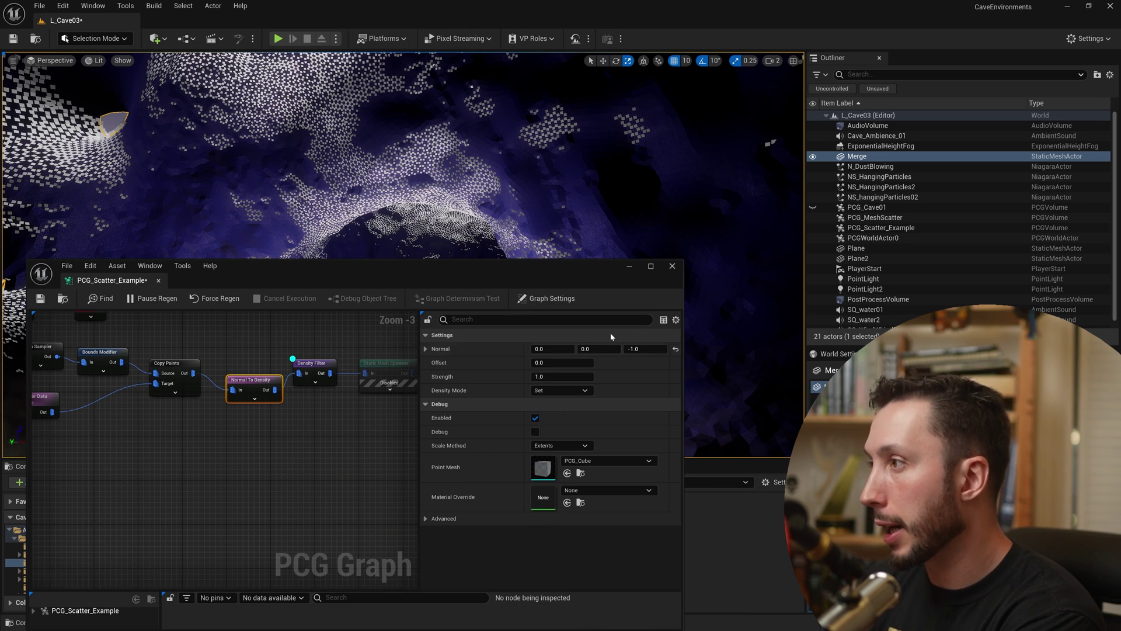
click(641, 350)
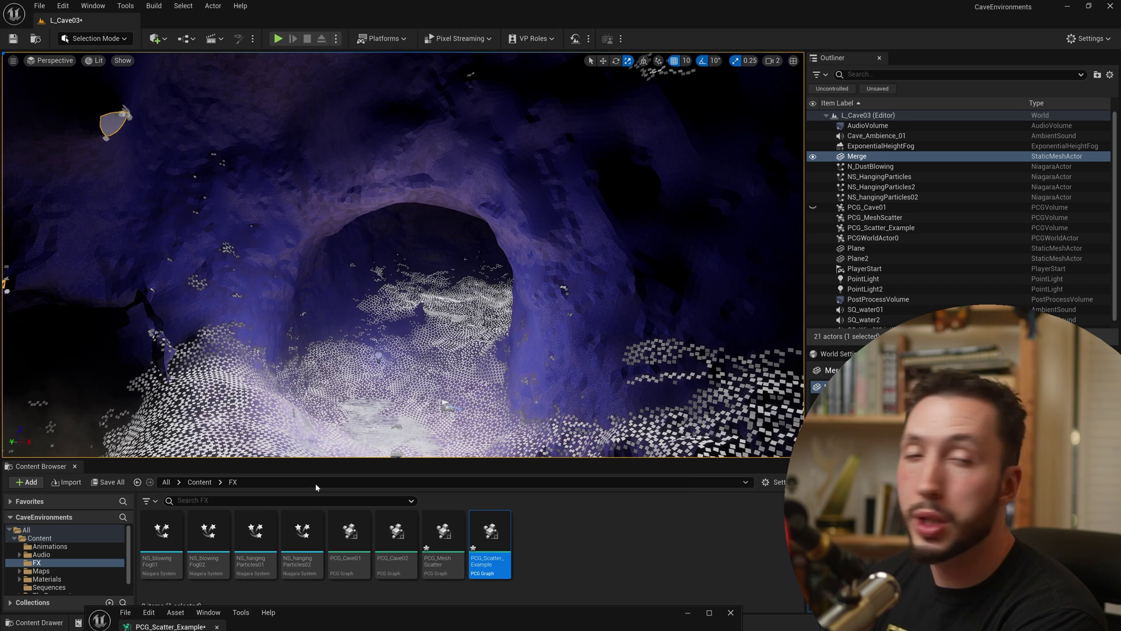
drag(499, 628, 465, 219)
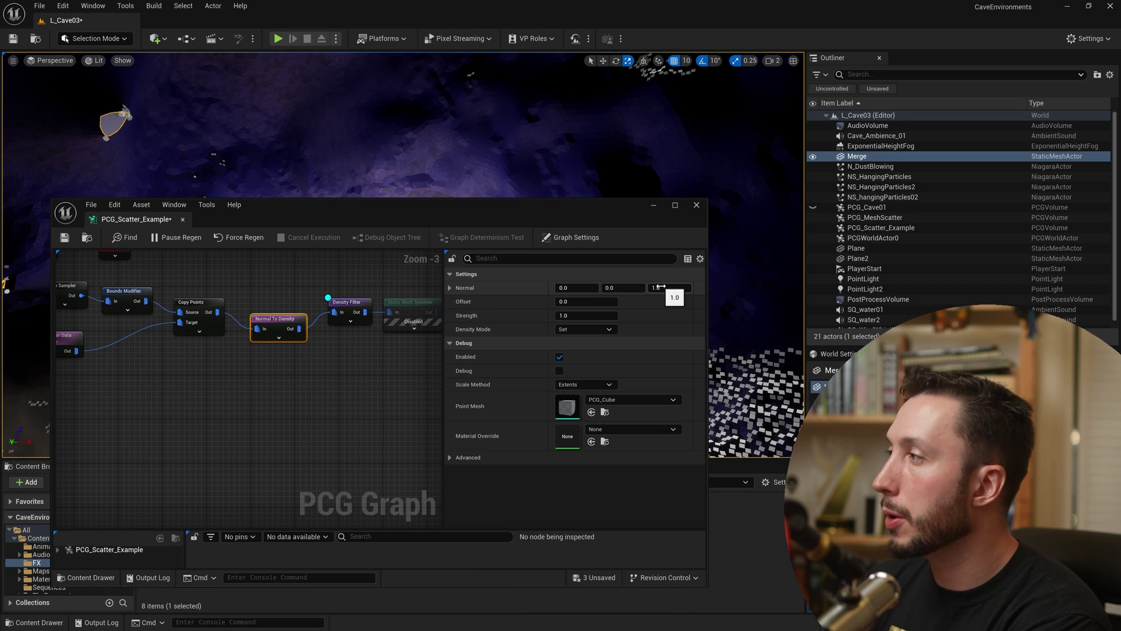
Step: Set the Normal To Density normal to 0 in Z and 1 in X, and check which cave walls get points
text(0)
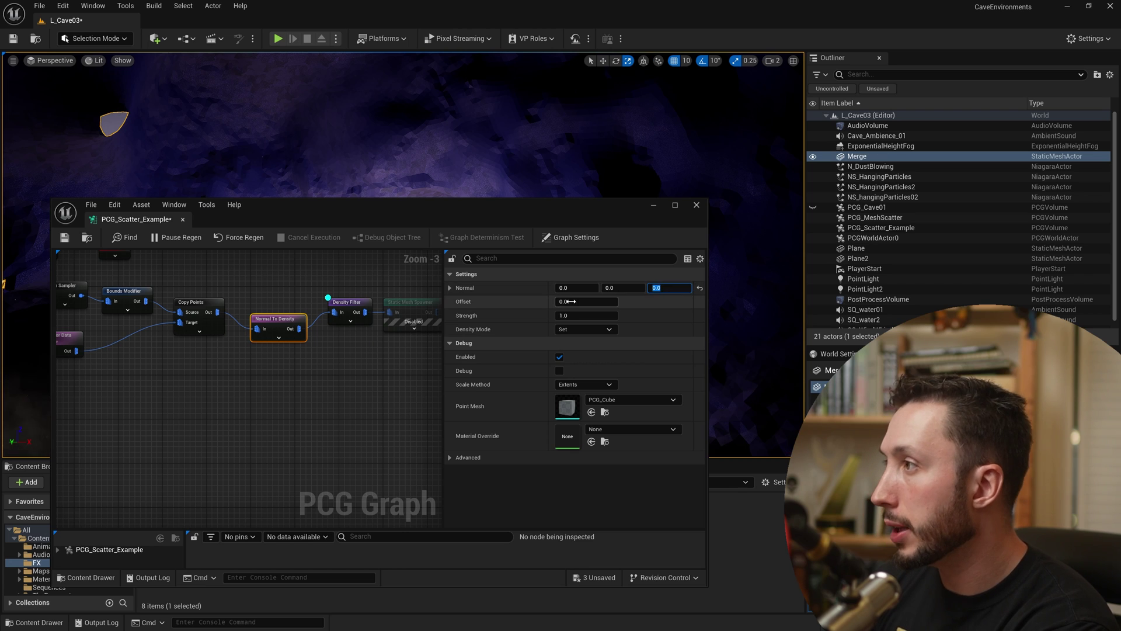
click(564, 287)
text(1)
key(Return)
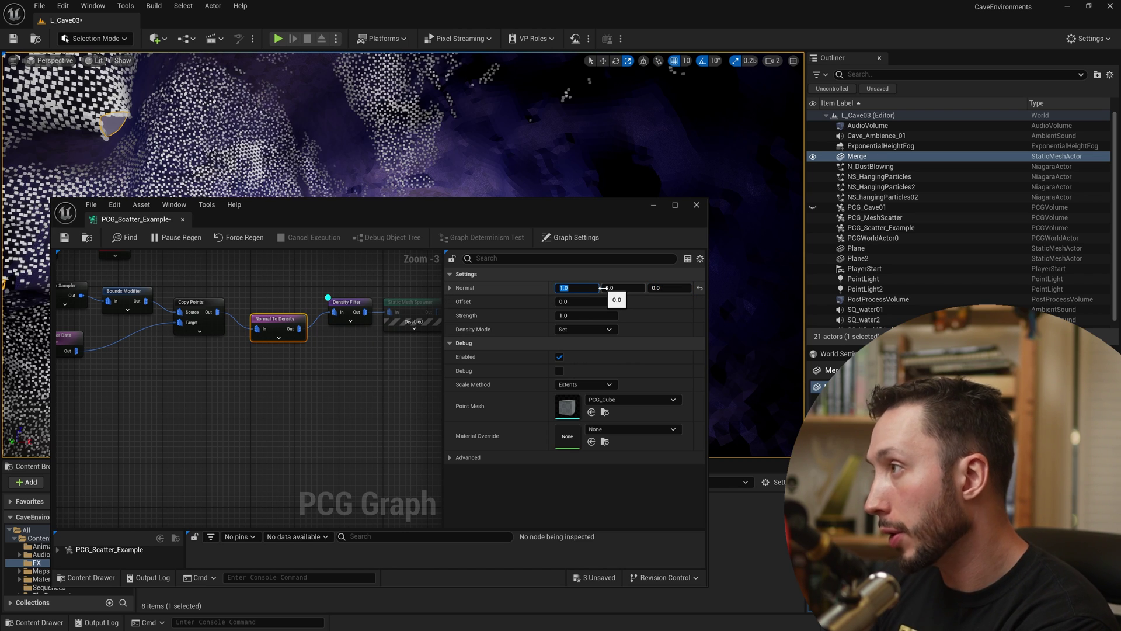
drag(520, 206, 534, 449)
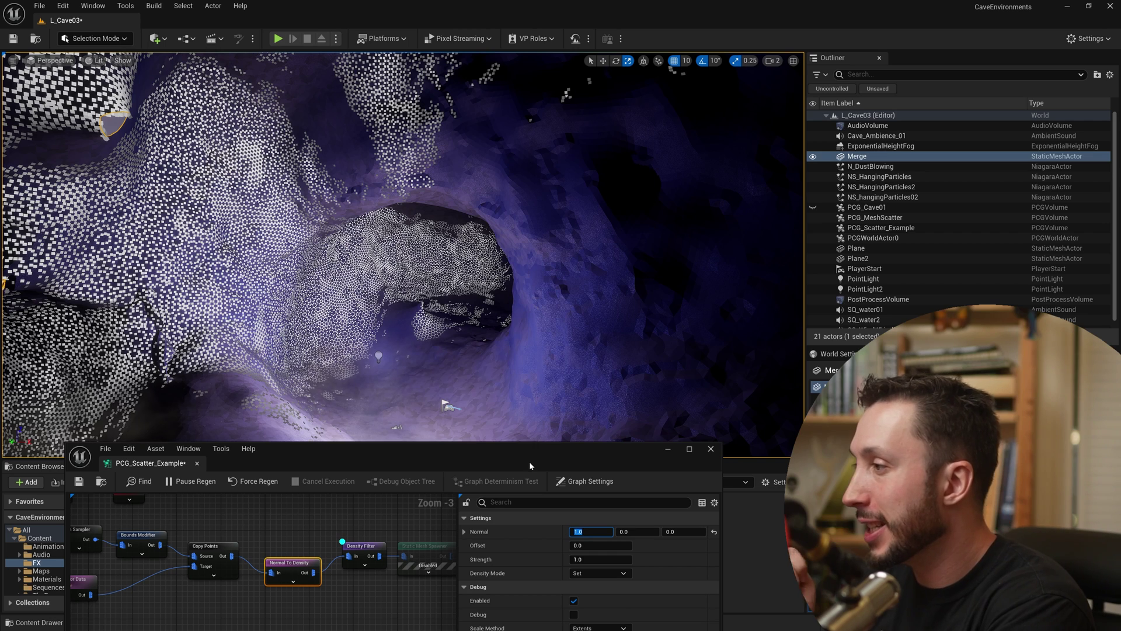
drag(531, 466, 554, 260)
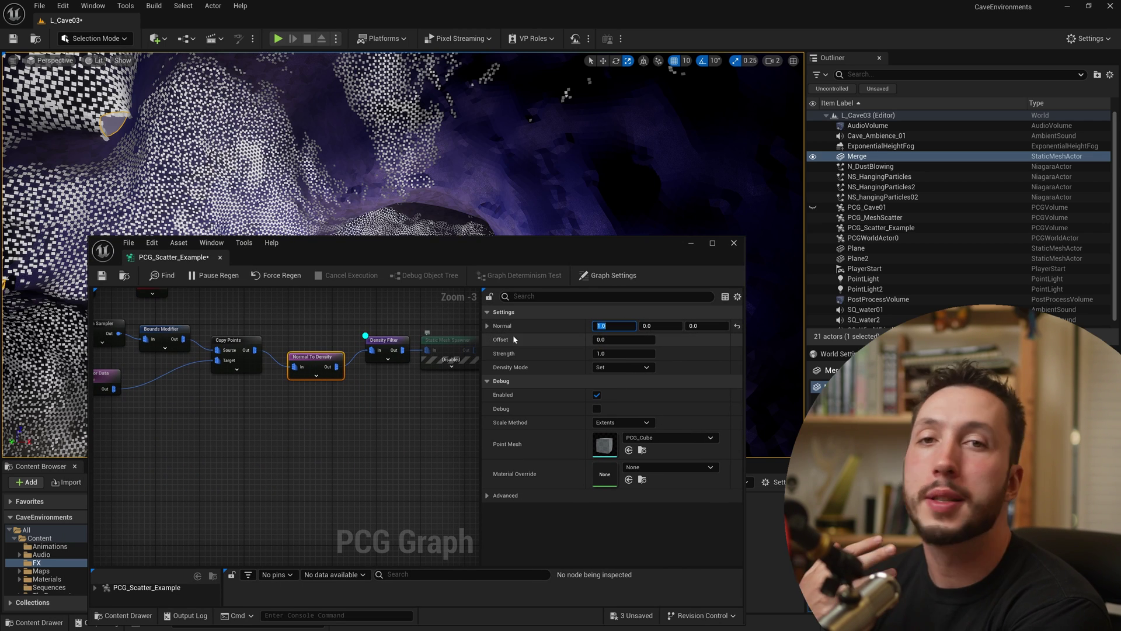
Step: Duplicate the Normal To Density node, feed it from Copy Points and set its normal X component to -1
key(ctrl+d)
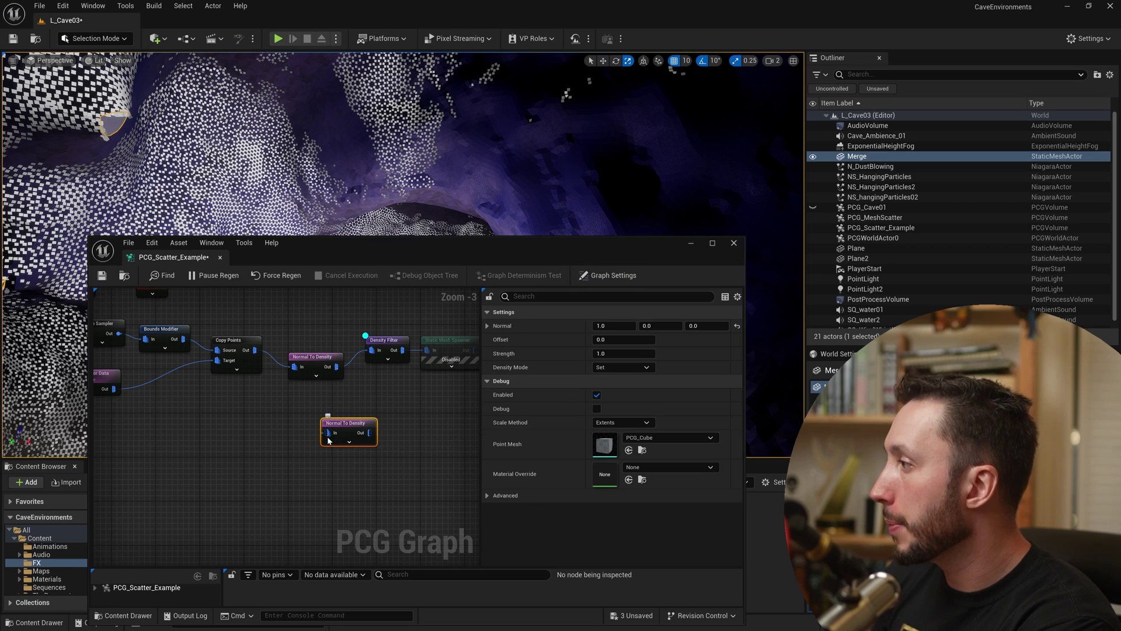
drag(329, 439, 291, 411)
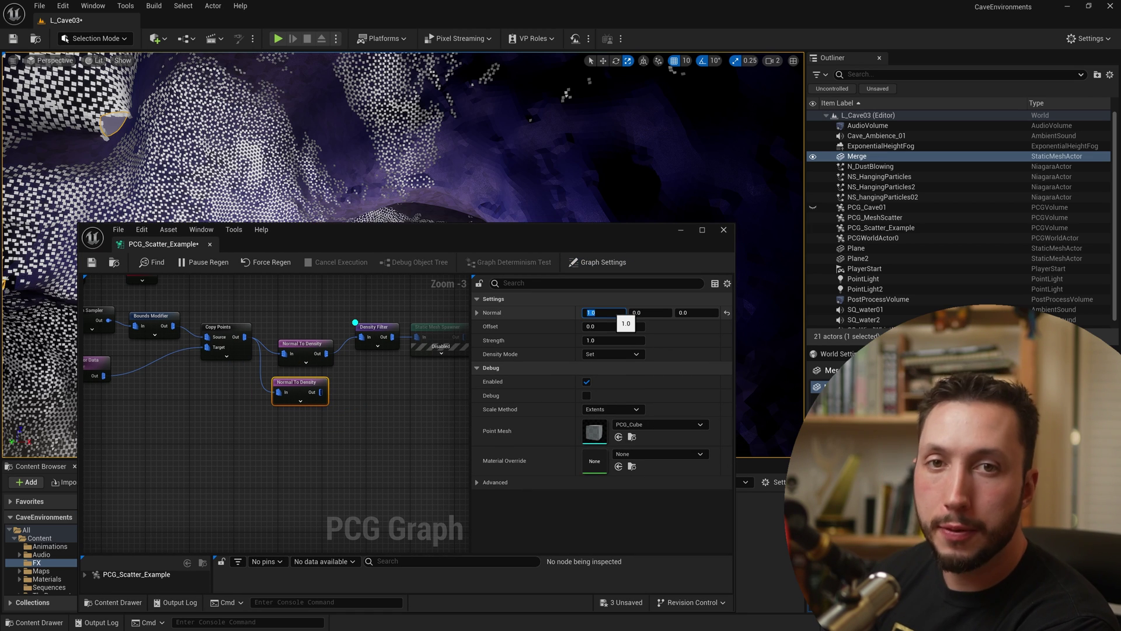
key(Return)
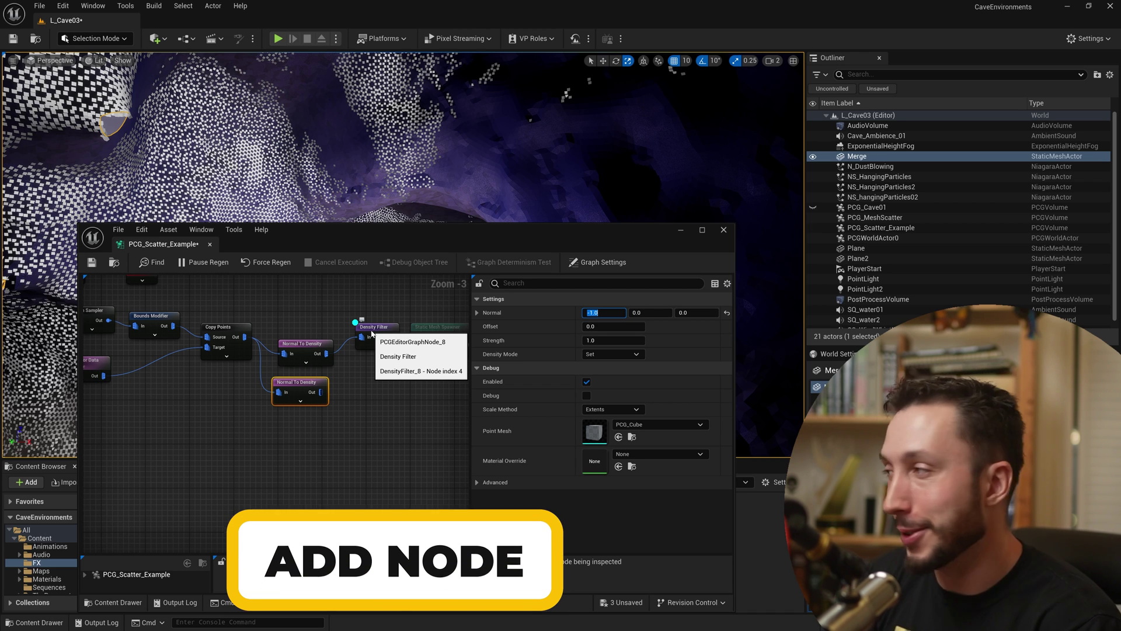
Step: Create an Add node and connect the two Normal To Density outputs to its In A and In B inputs
right_click(362, 387)
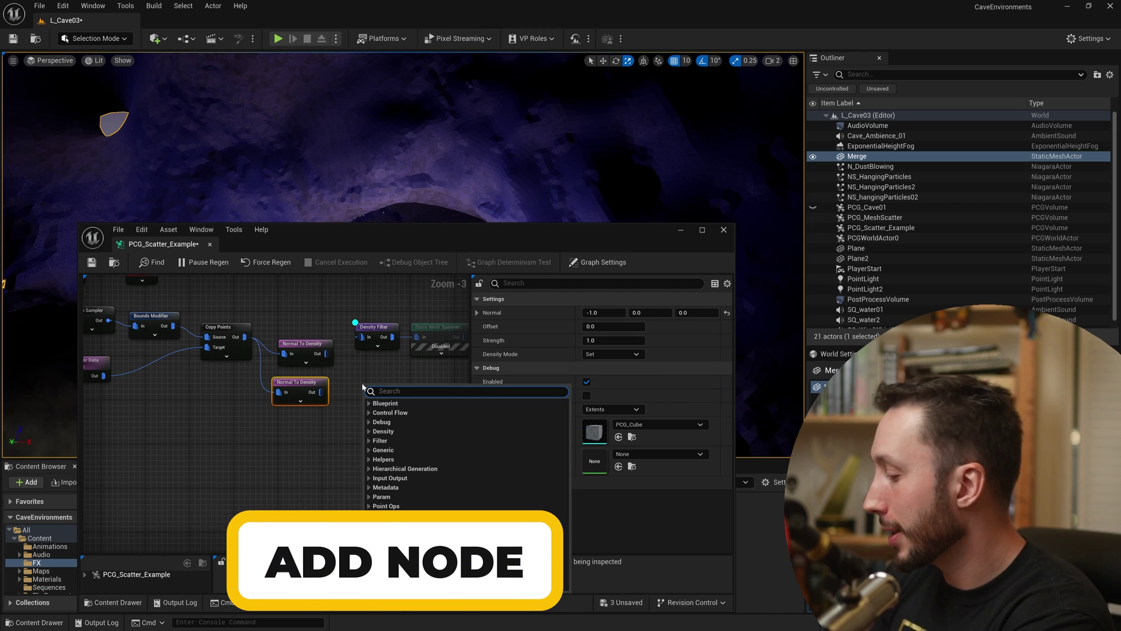
text(add)
key(Return)
drag(368, 403, 371, 369)
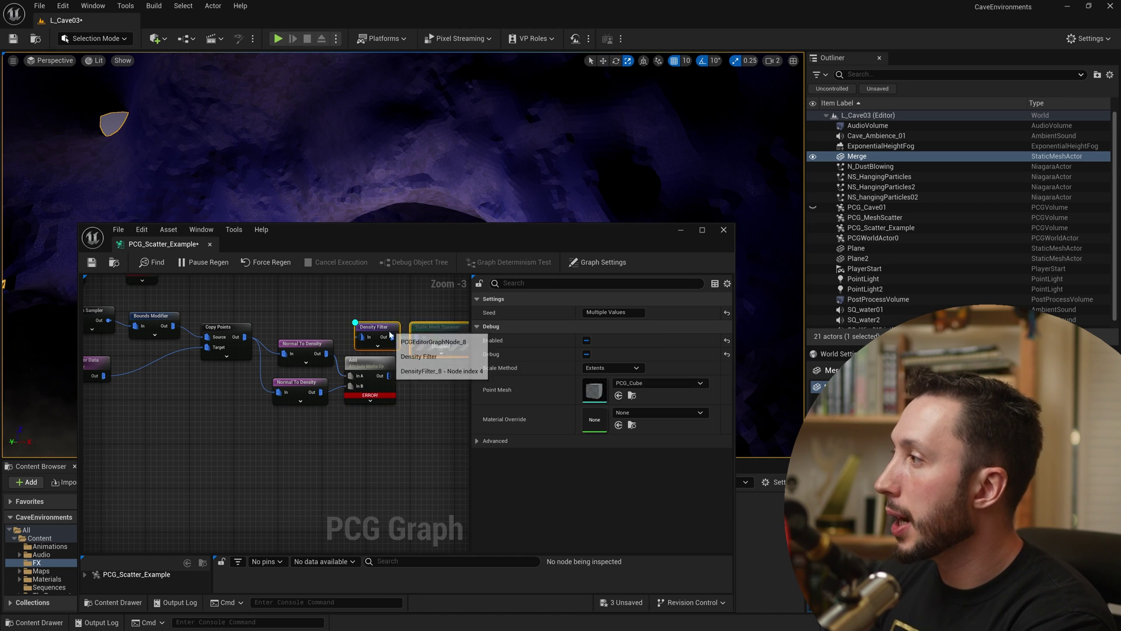
Step: Set Input Source 1 and Input Source 2 of the Add node to Density
drag(409, 230, 364, 209)
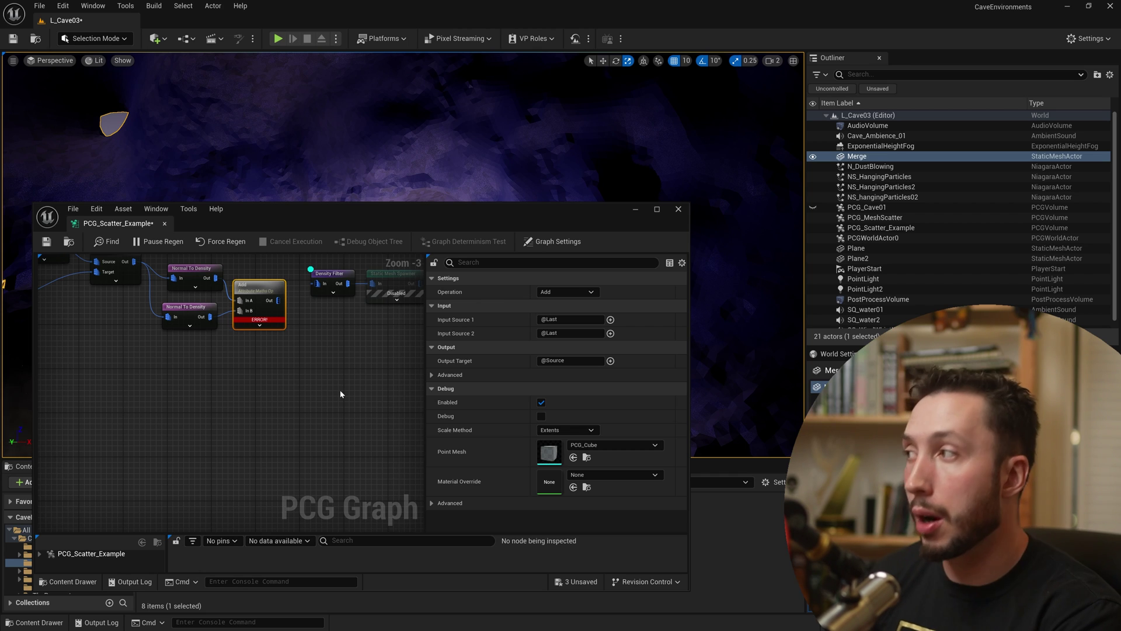
click(610, 319)
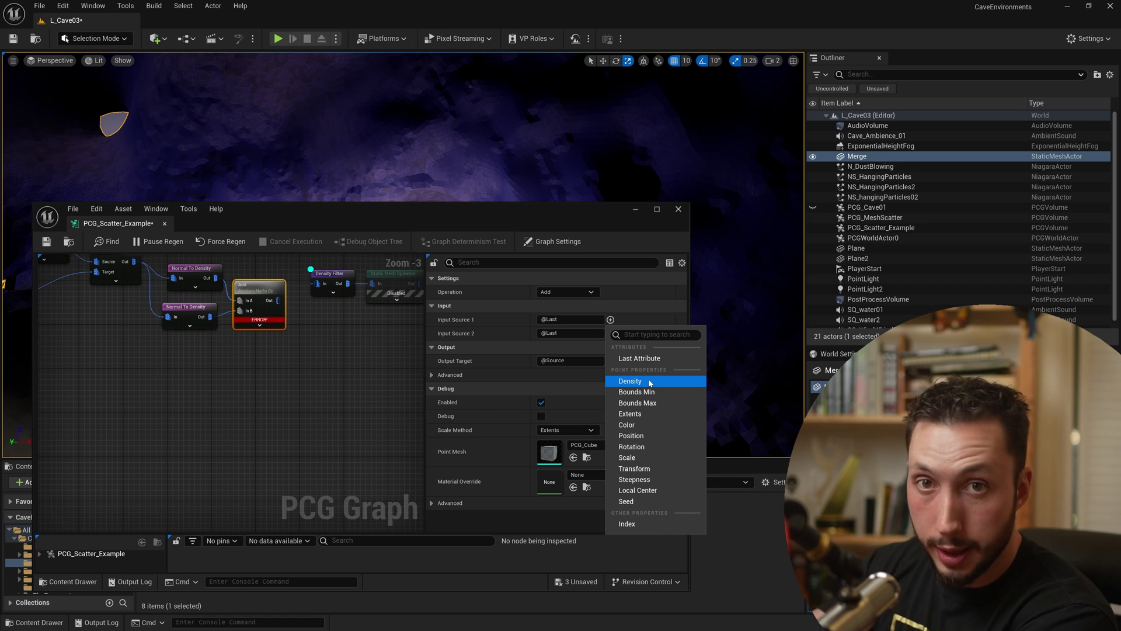
click(631, 381)
click(610, 332)
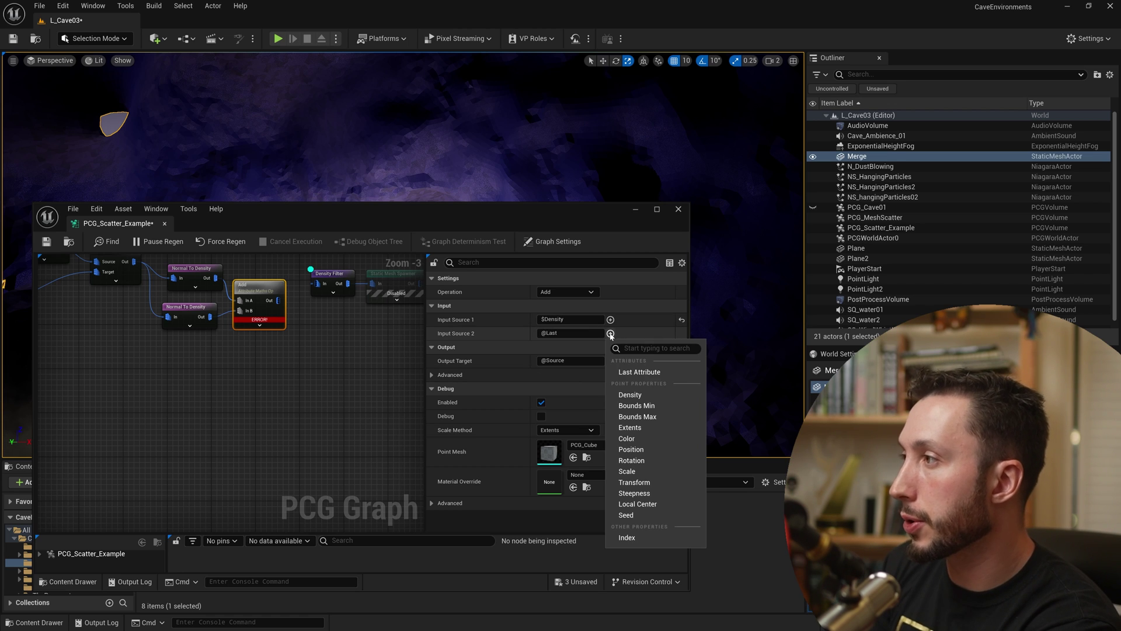
click(633, 395)
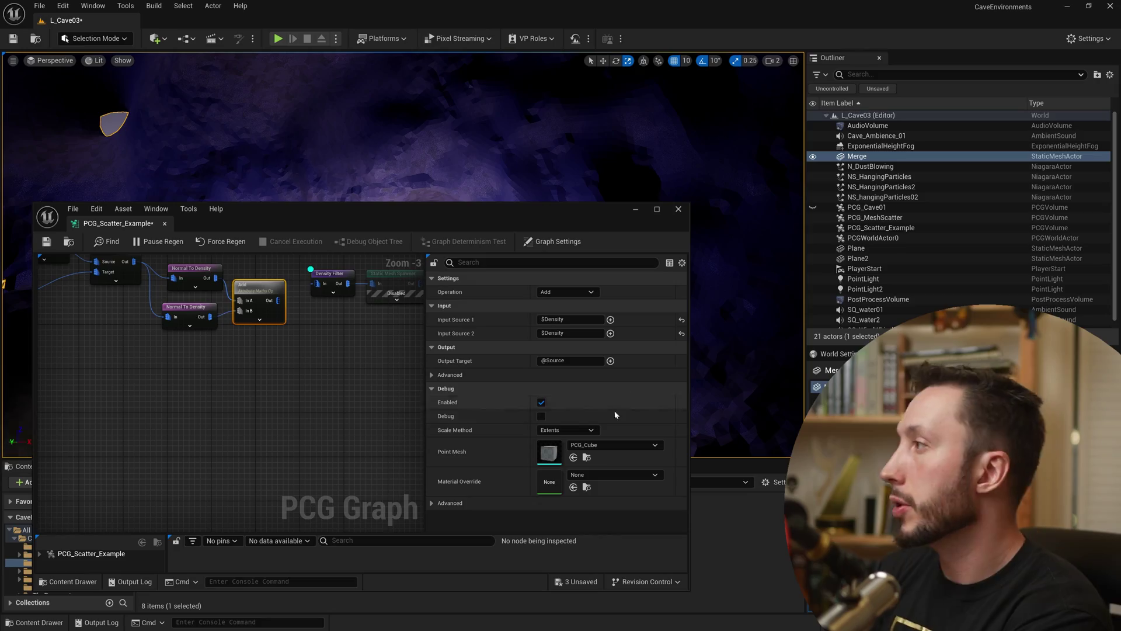
Step: Connect the Add node's output to the Density Filter and check which cave walls get points
drag(278, 299, 324, 287)
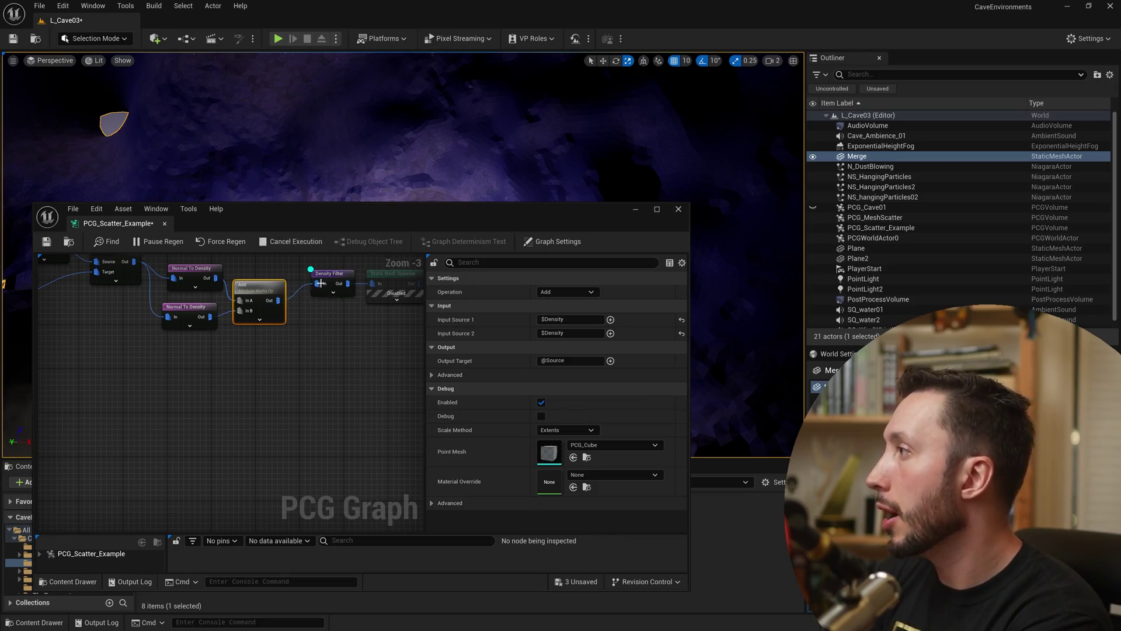
drag(350, 208, 440, 448)
right_drag(409, 263, 522, 240)
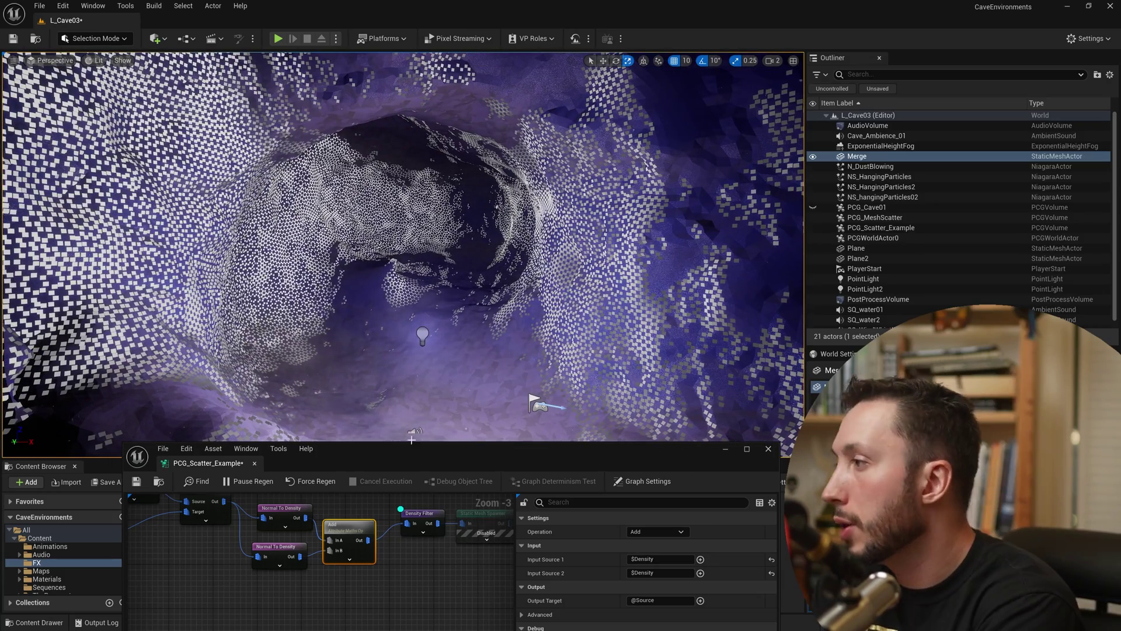
drag(411, 445, 387, 148)
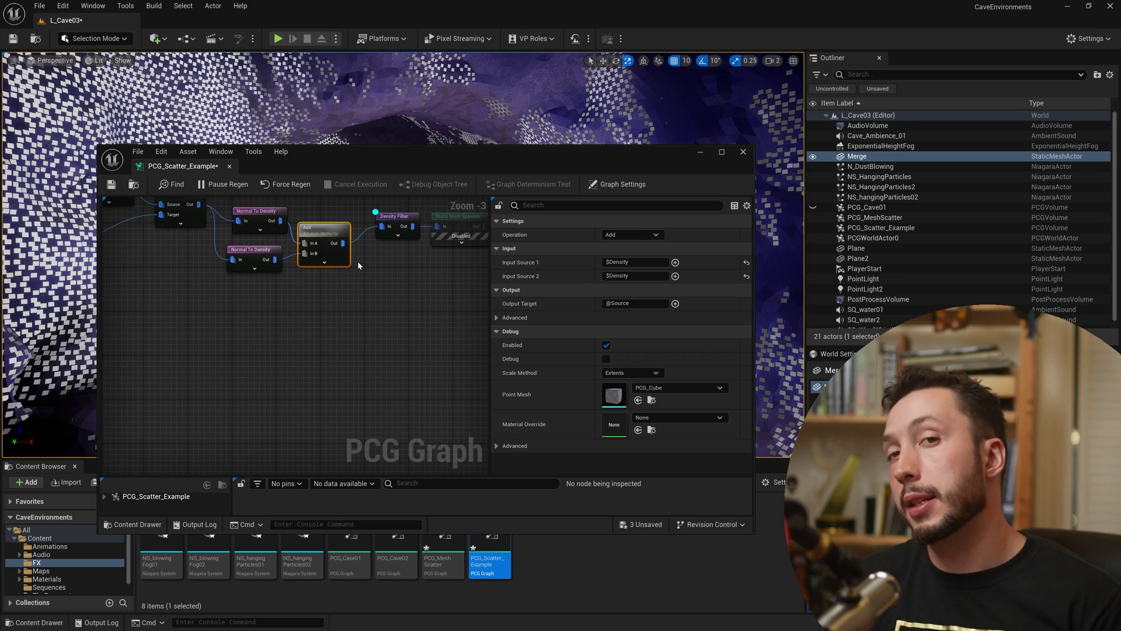
Step: Hide the PCG_Scatter_Example volume, show PCG_Cave01 and look over the scattered rocks and crystals in the cave
click(815, 229)
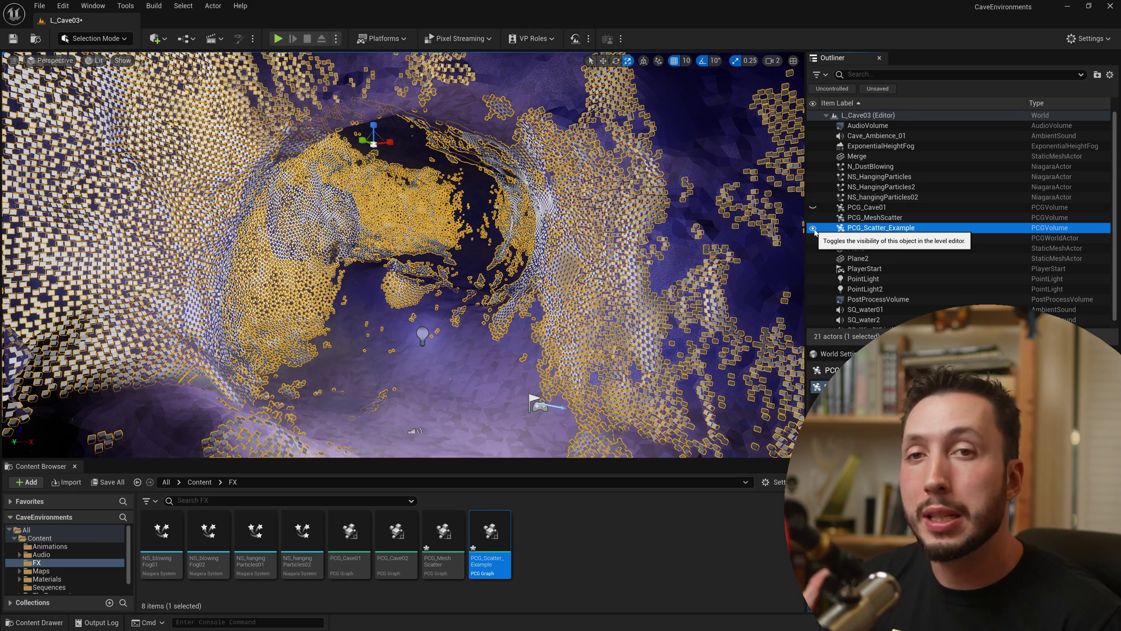
click(813, 229)
click(815, 210)
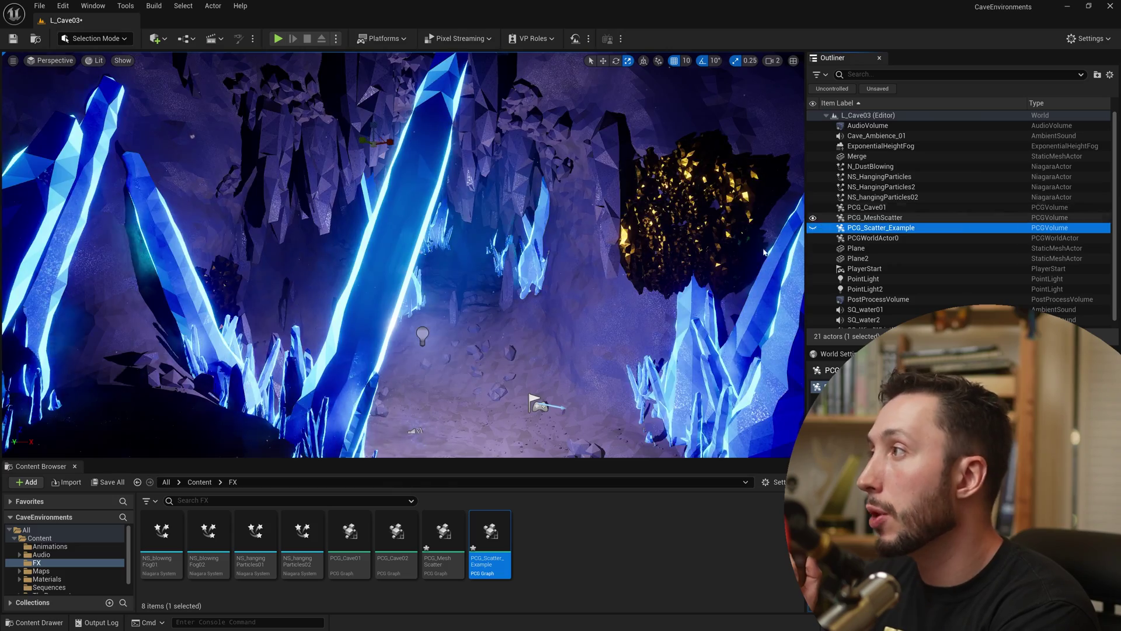
right_drag(408, 263, 507, 394)
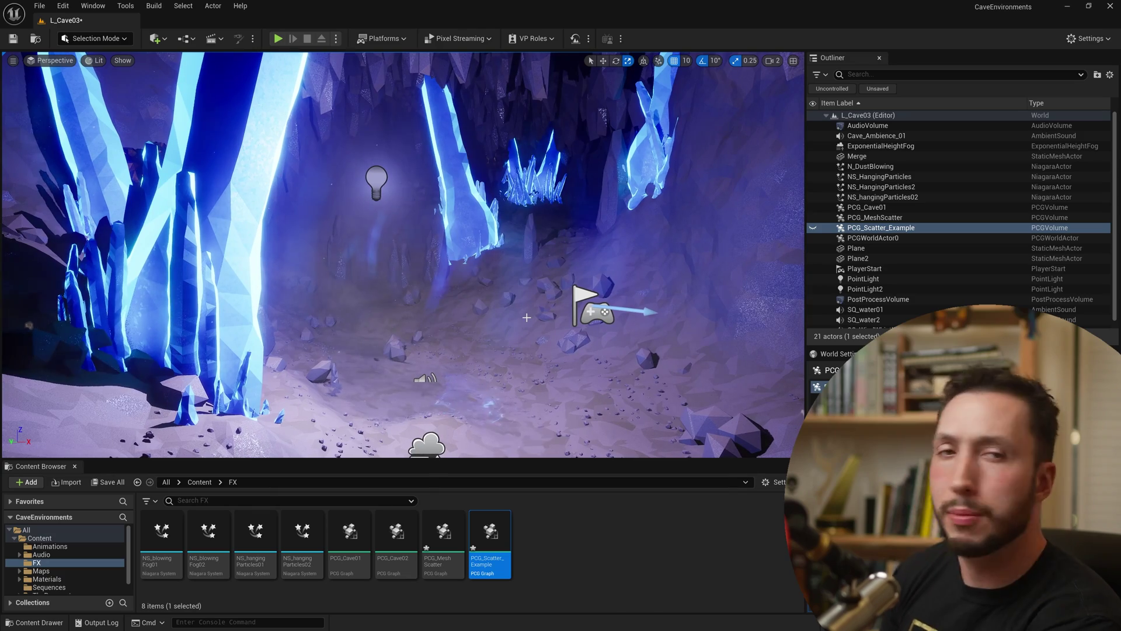
right_drag(526, 317, 473, 325)
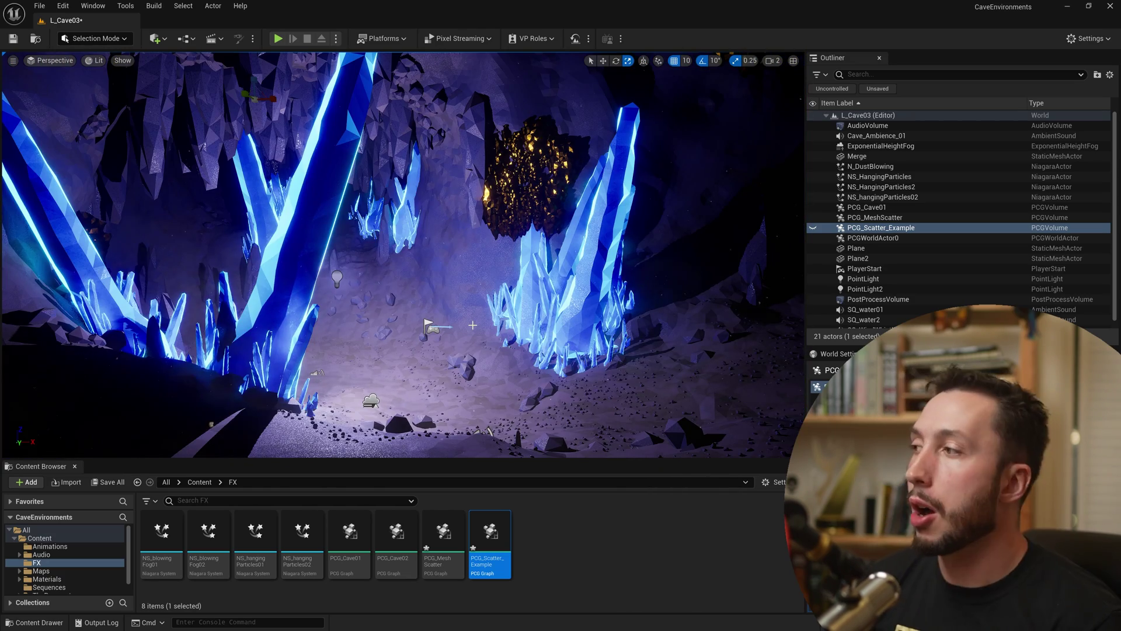